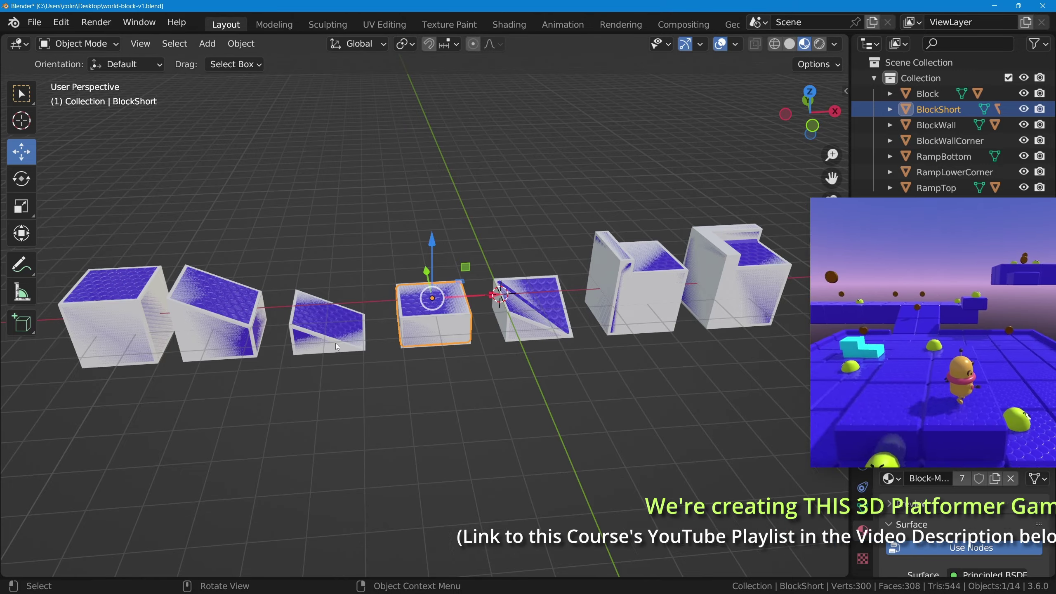
# - Expand BlockShort's hierarchy and widen the outliner to show its child objects in full
pyautogui.scroll(5, 407, 334)
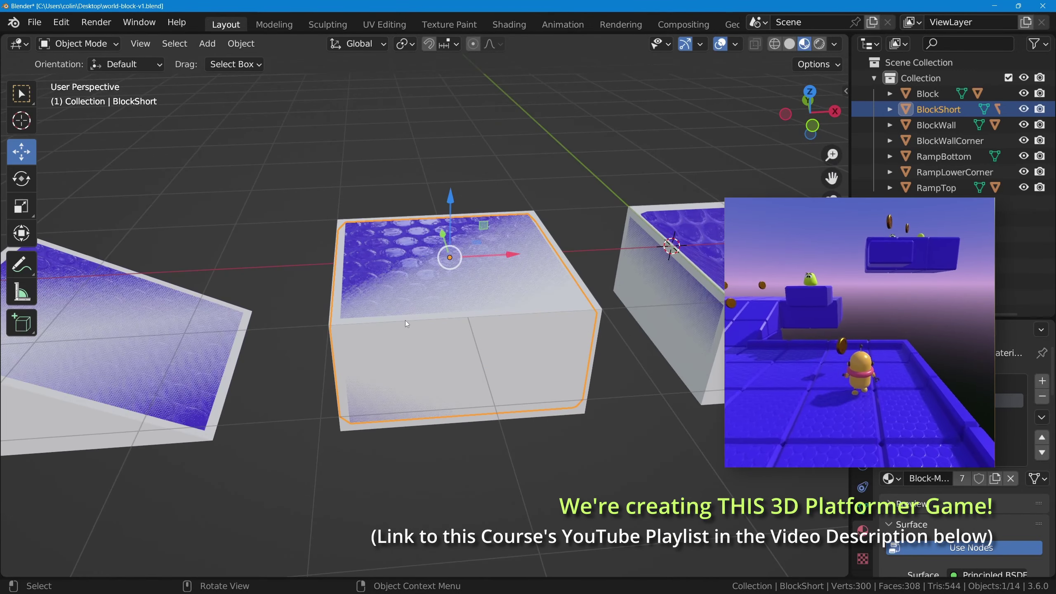
pyautogui.moveTo(404, 310); pyautogui.dragTo(445, 299, button='middle')
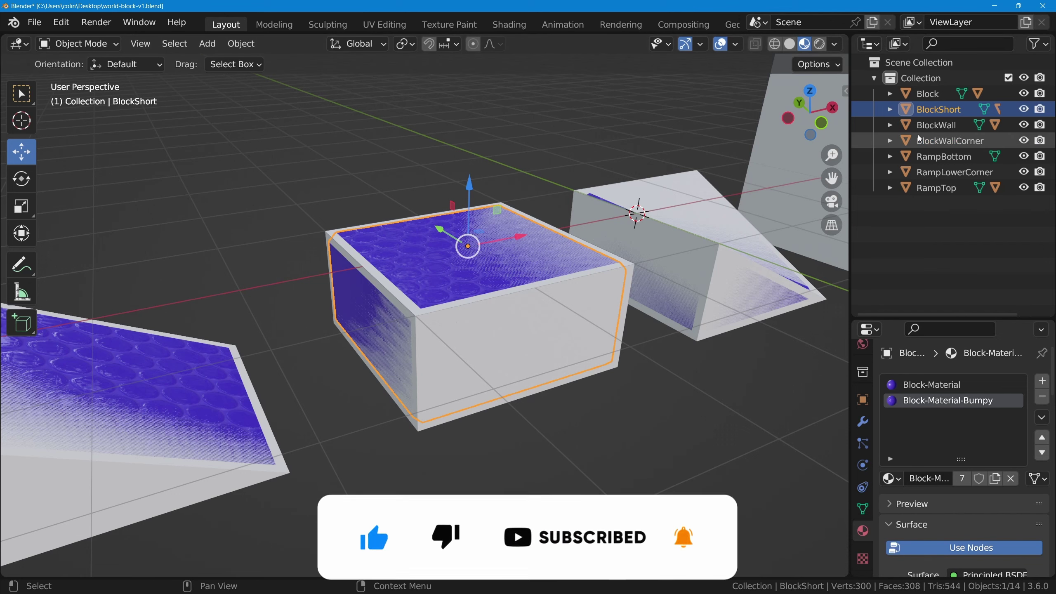
pyautogui.click(890, 109)
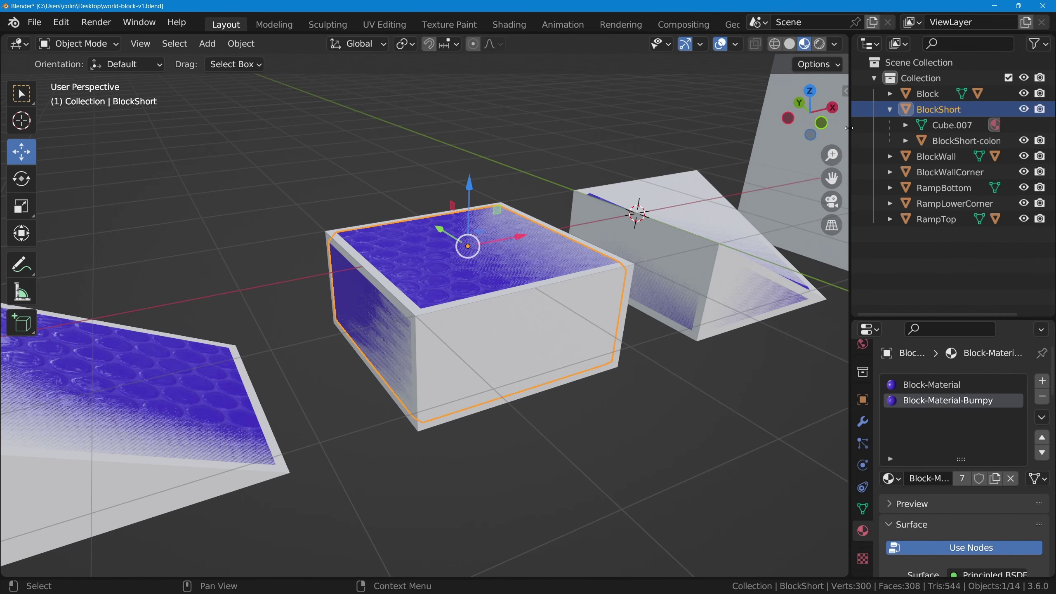
pyautogui.moveTo(850, 130); pyautogui.dragTo(826, 132)
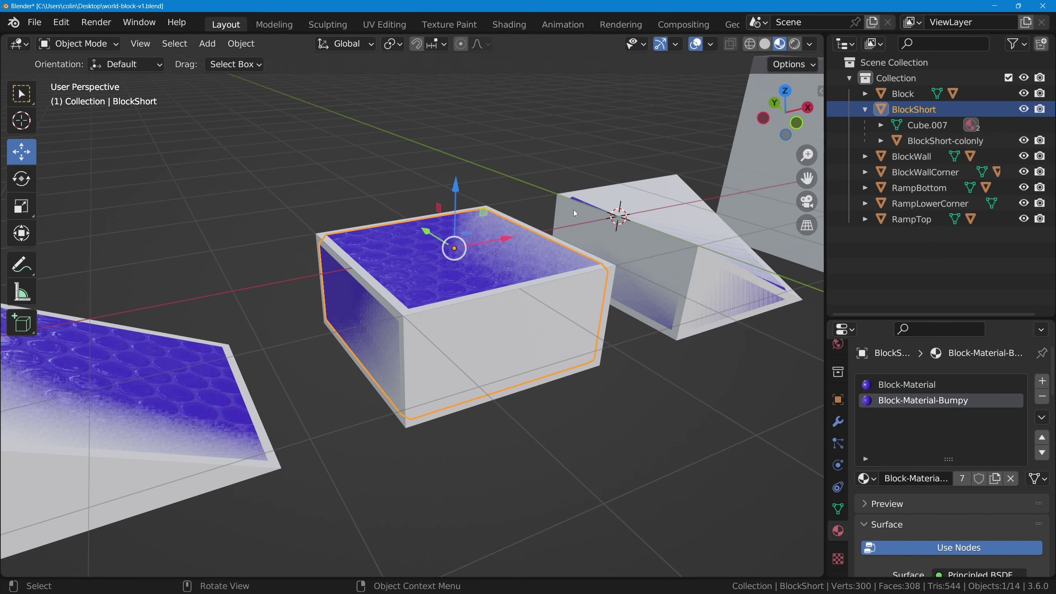
# - Toggle the visibility of BlockShort-colonly and BlockShort in turn to compare the collision mesh with the visible block
pyautogui.click(1024, 141)
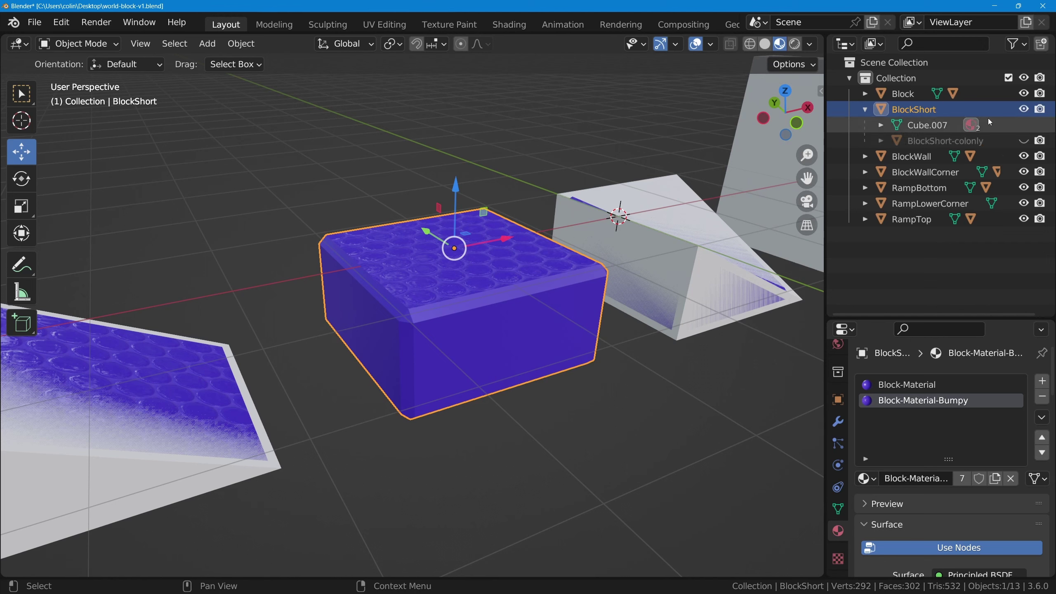
pyautogui.click(1024, 108)
pyautogui.click(1024, 140)
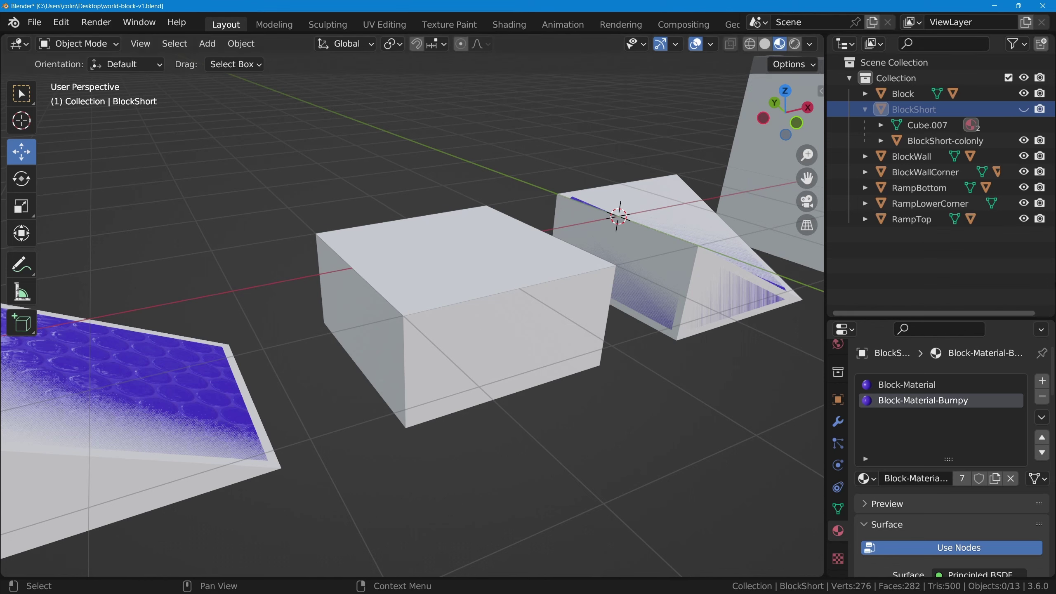
pyautogui.click(1023, 109)
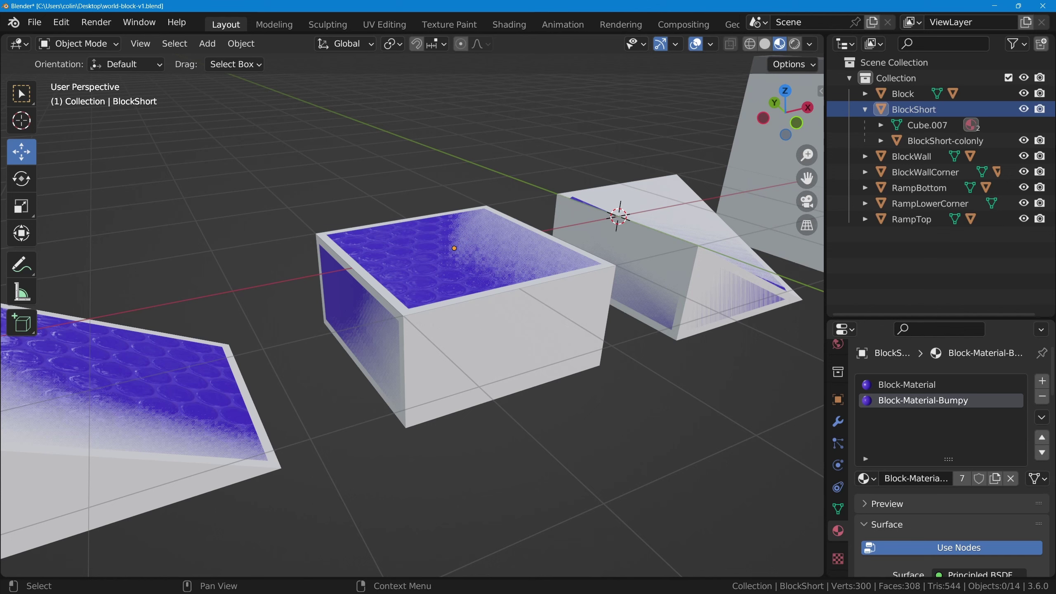
pyautogui.click(34, 22)
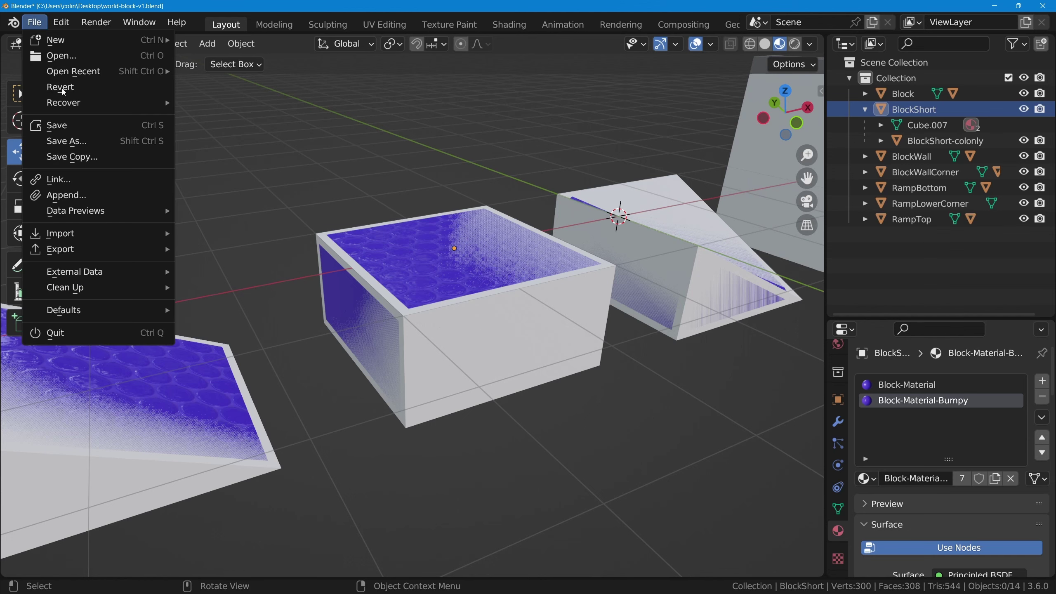
pyautogui.moveTo(93, 250)
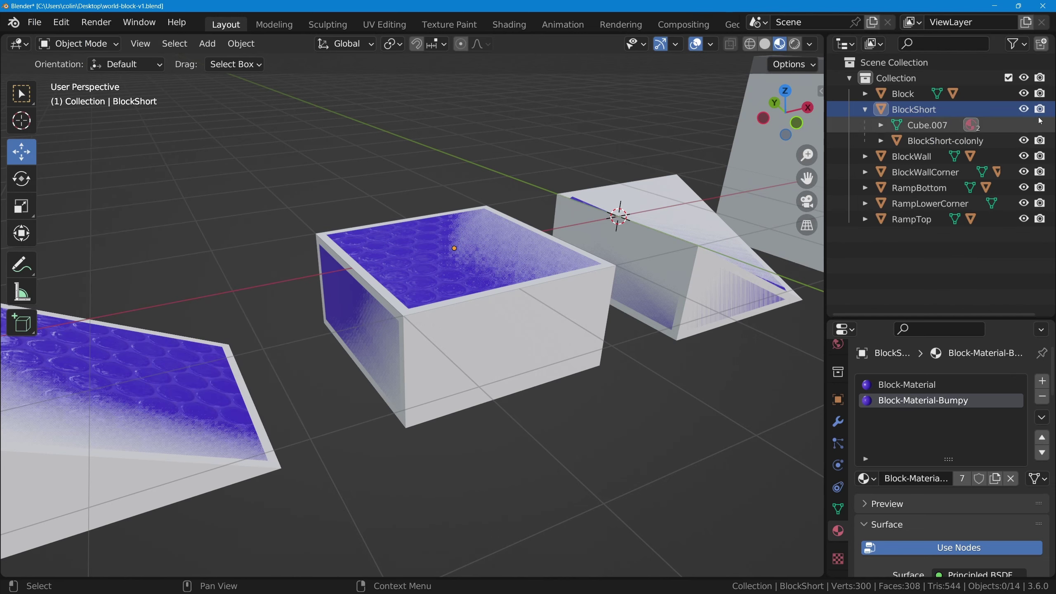
# - Switch to Godot, enlarge the project file area and select world-blocks-v1.glb in the Models folder
pyautogui.click(994, 6)
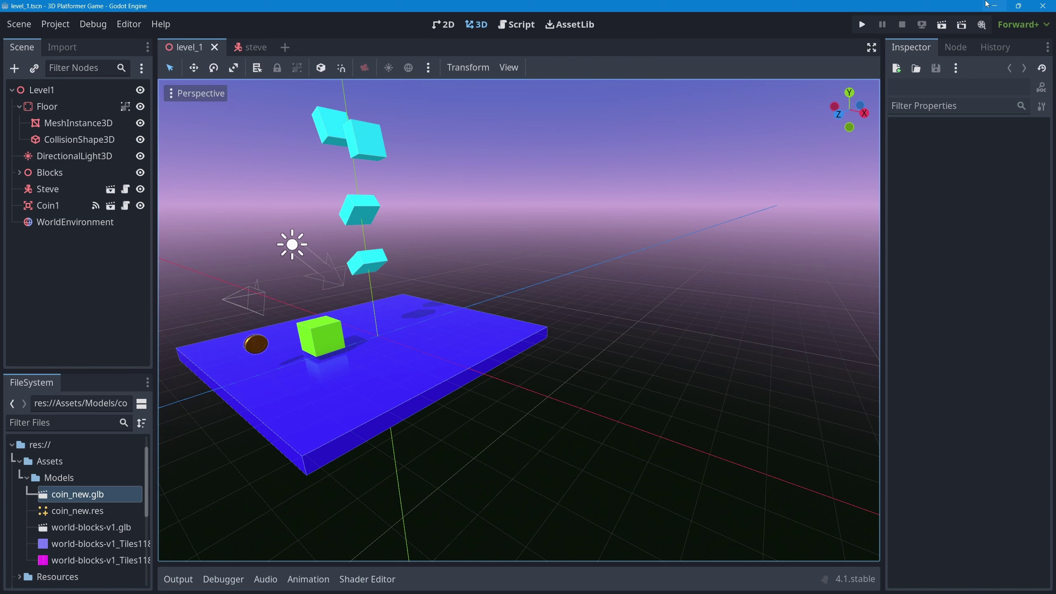
pyautogui.moveTo(94, 370); pyautogui.dragTo(95, 267)
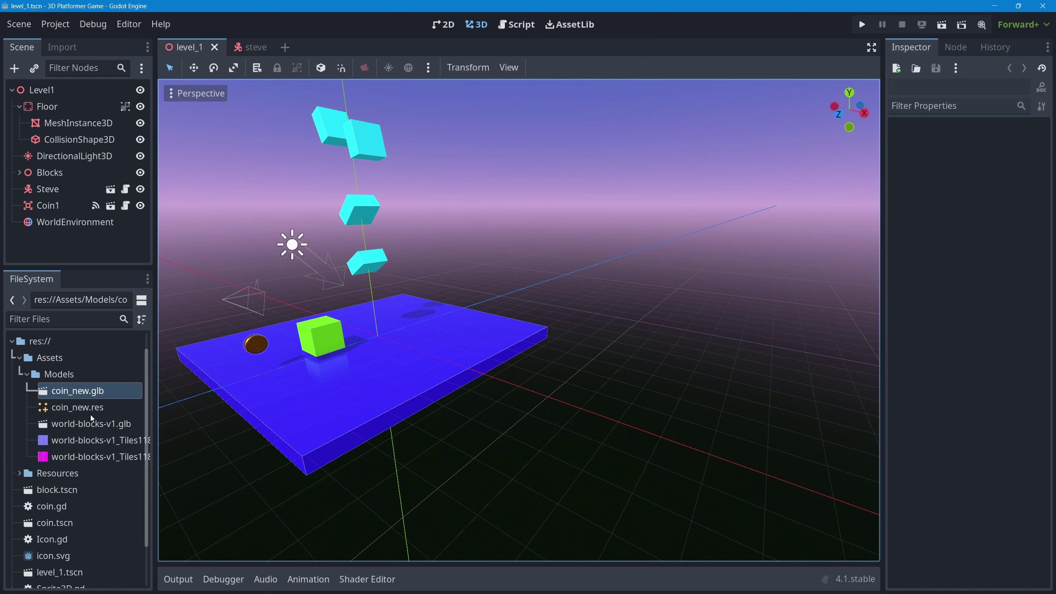
pyautogui.click(77, 426)
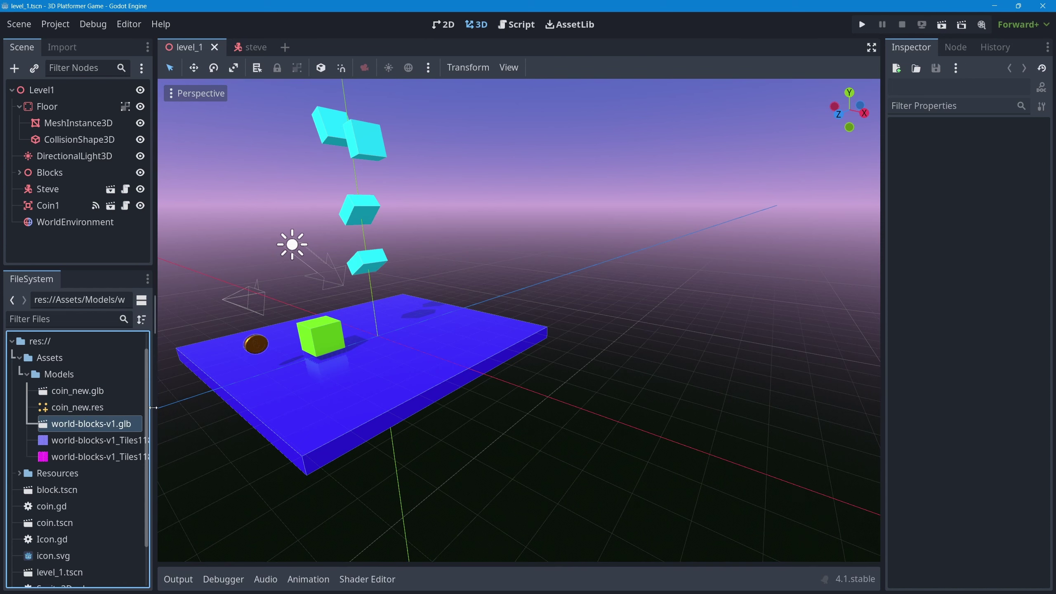
pyautogui.moveTo(154, 408); pyautogui.dragTo(260, 397)
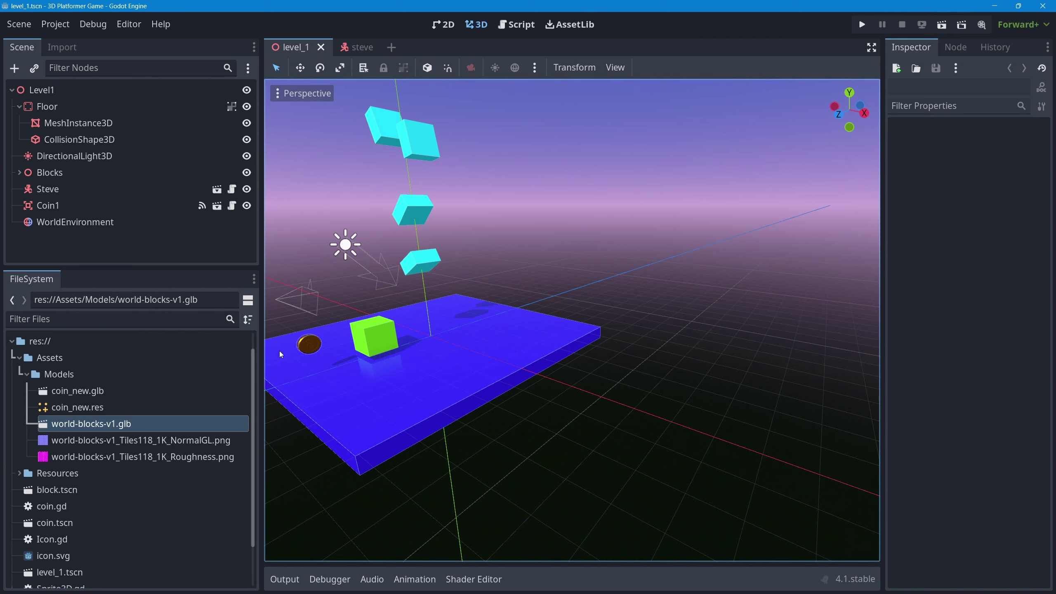
pyautogui.moveTo(260, 354); pyautogui.dragTo(152, 353)
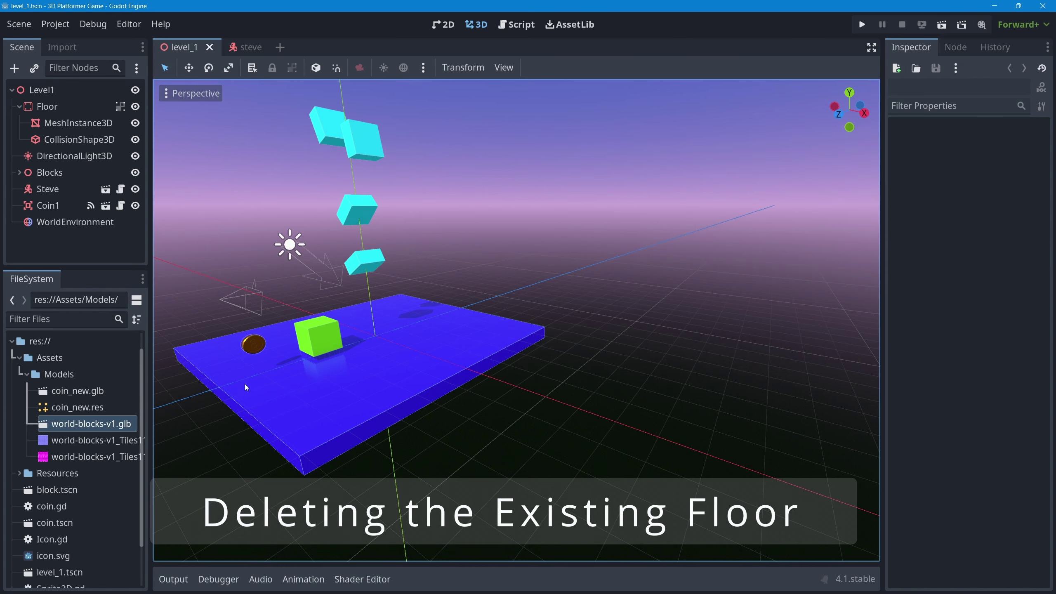
# - Delete the Floor node and its children from the level_1 scene
pyautogui.click(47, 107)
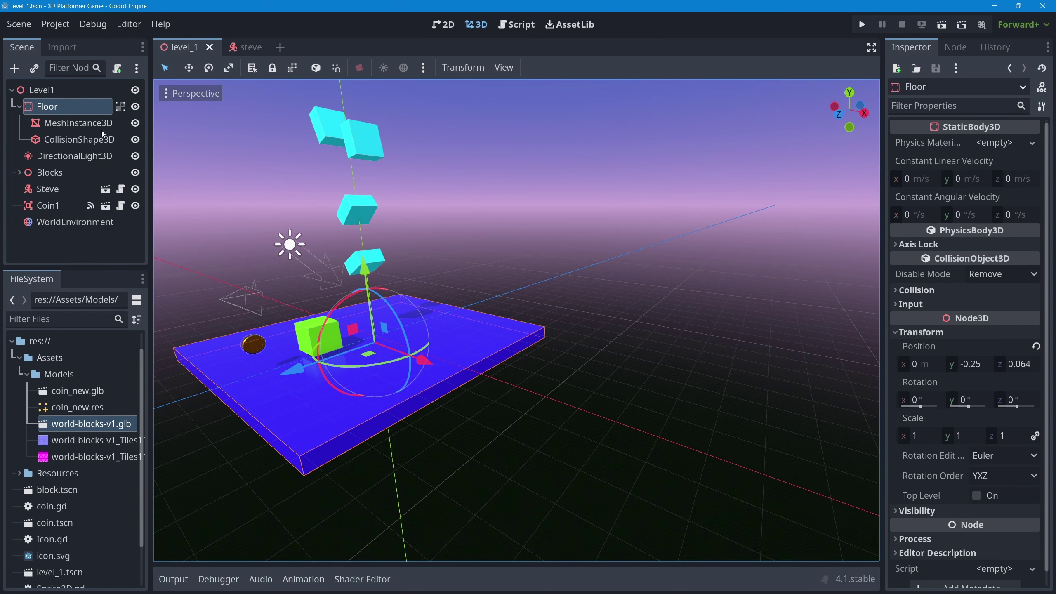
pyautogui.rightClick(38, 108)
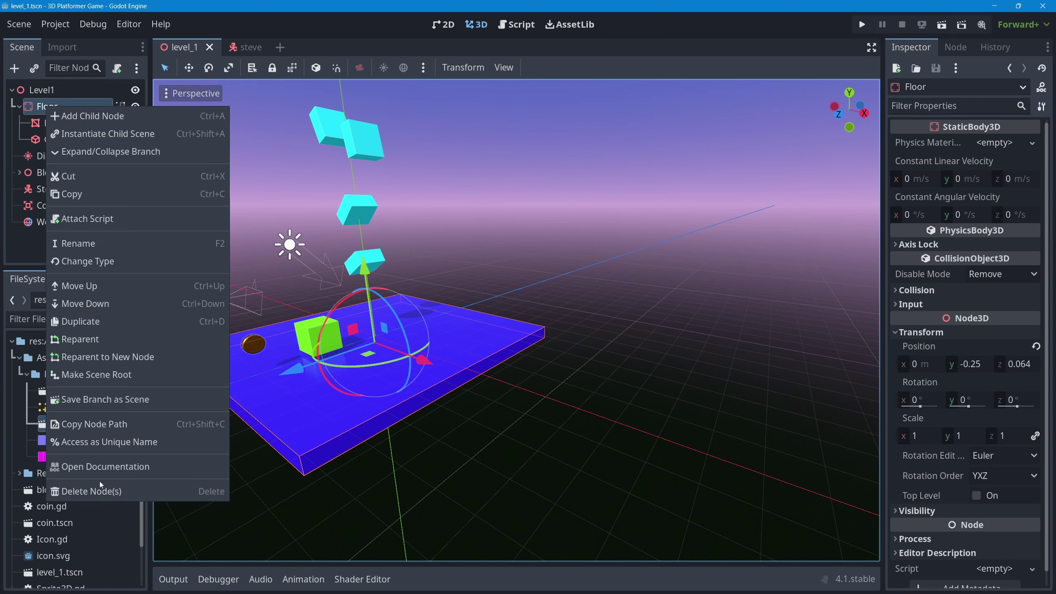
pyautogui.click(97, 491)
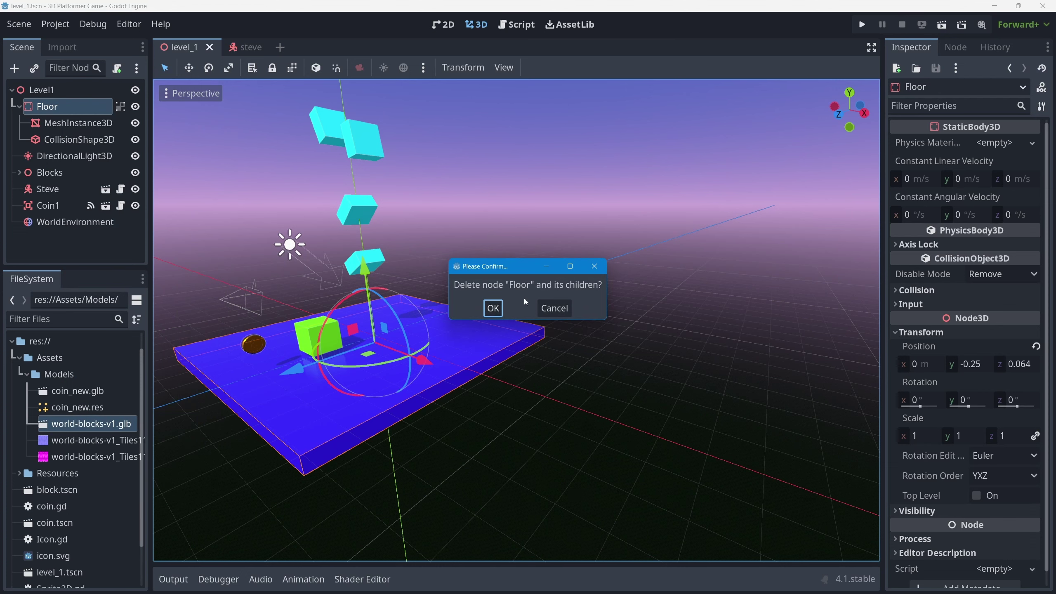
pyautogui.click(492, 308)
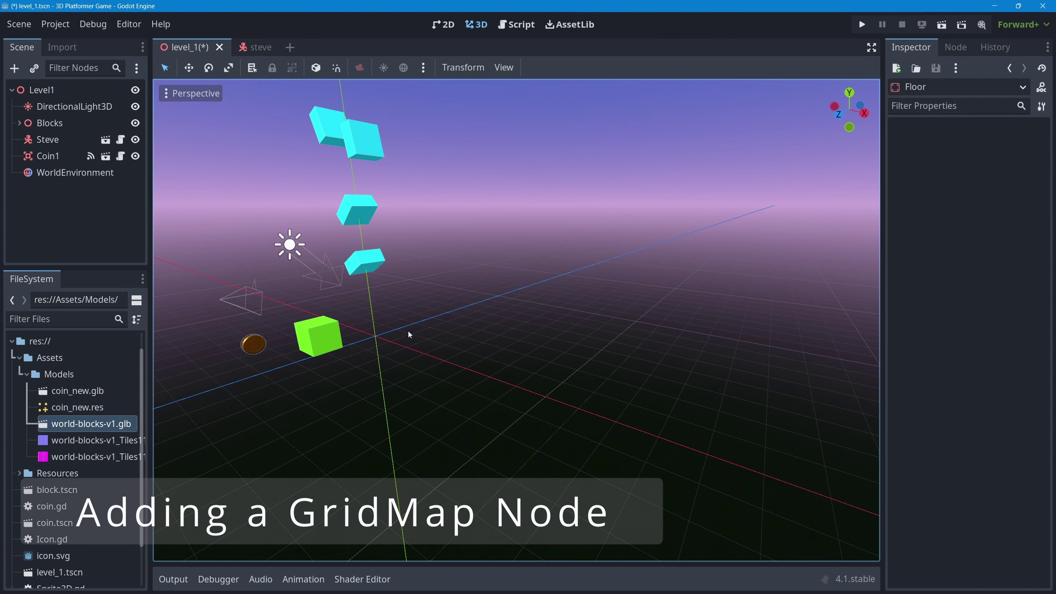
# - Add a GridMap node as a child of the Level1 root node
pyautogui.click(43, 91)
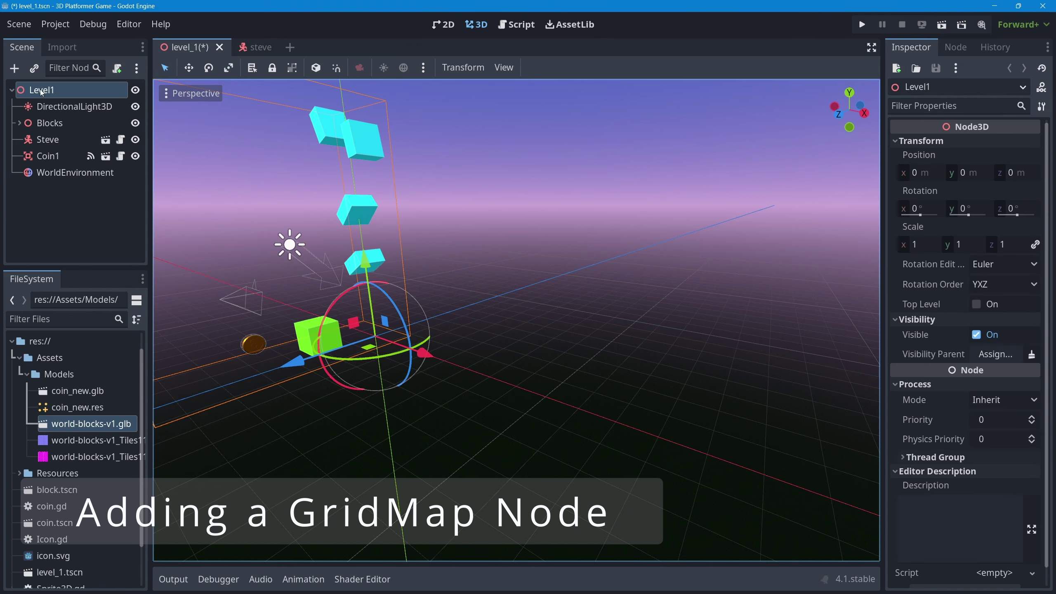
pyautogui.click(14, 68)
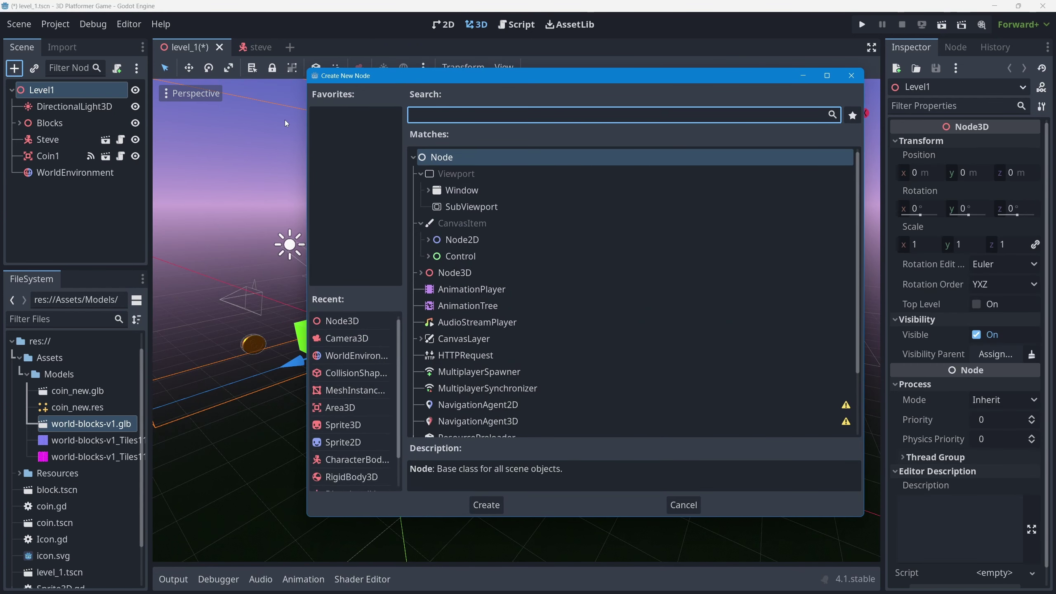
pyautogui.write('gridmap')
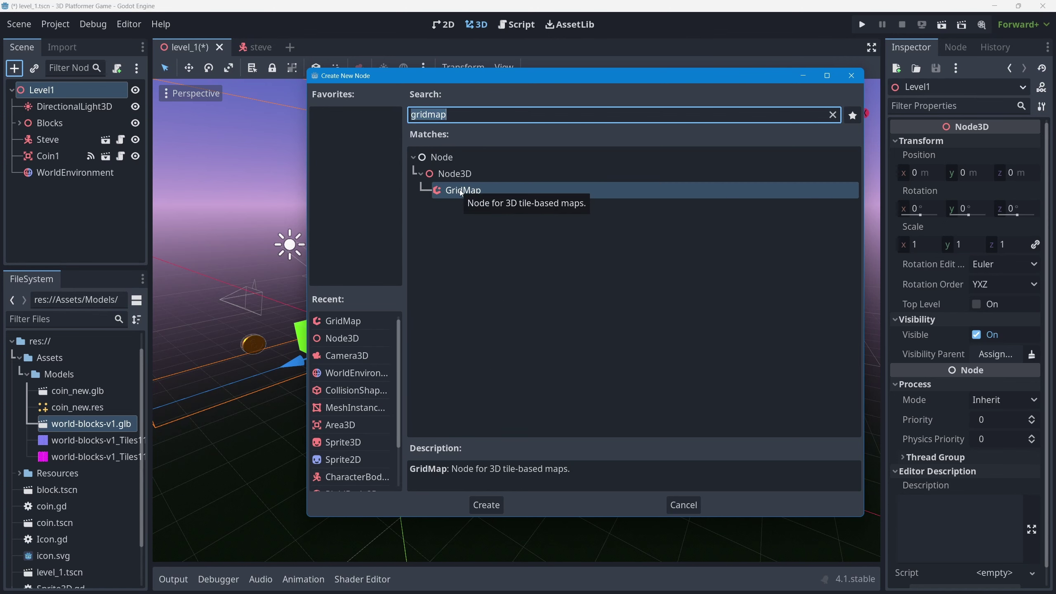
pyautogui.doubleClick(489, 188)
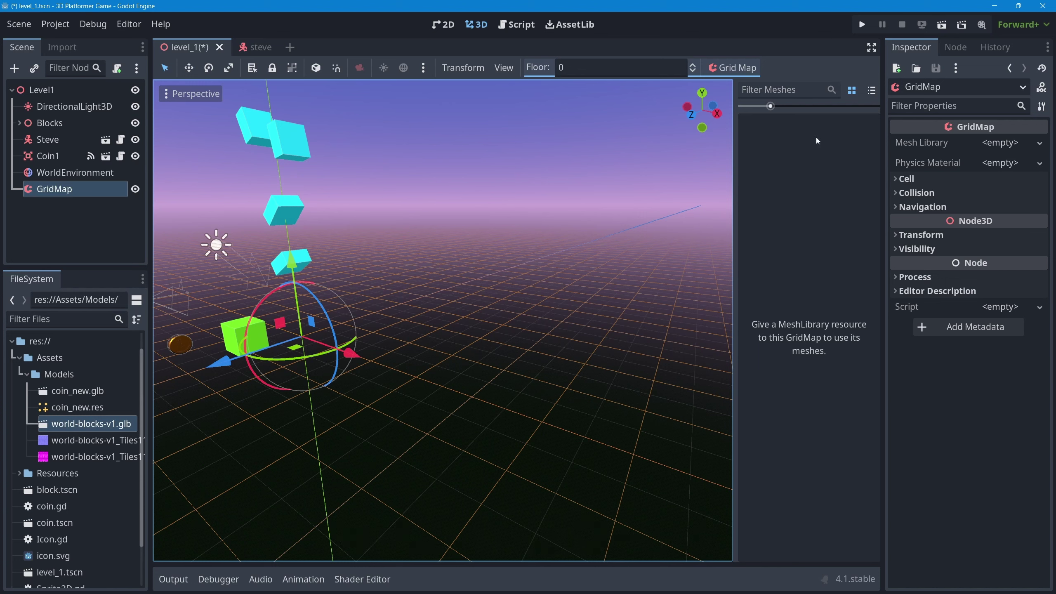
# - Create a new inherited scene from world-blocks-v1.glb and inspect its row of block meshes with their collision shapes
pyautogui.rightClick(86, 425)
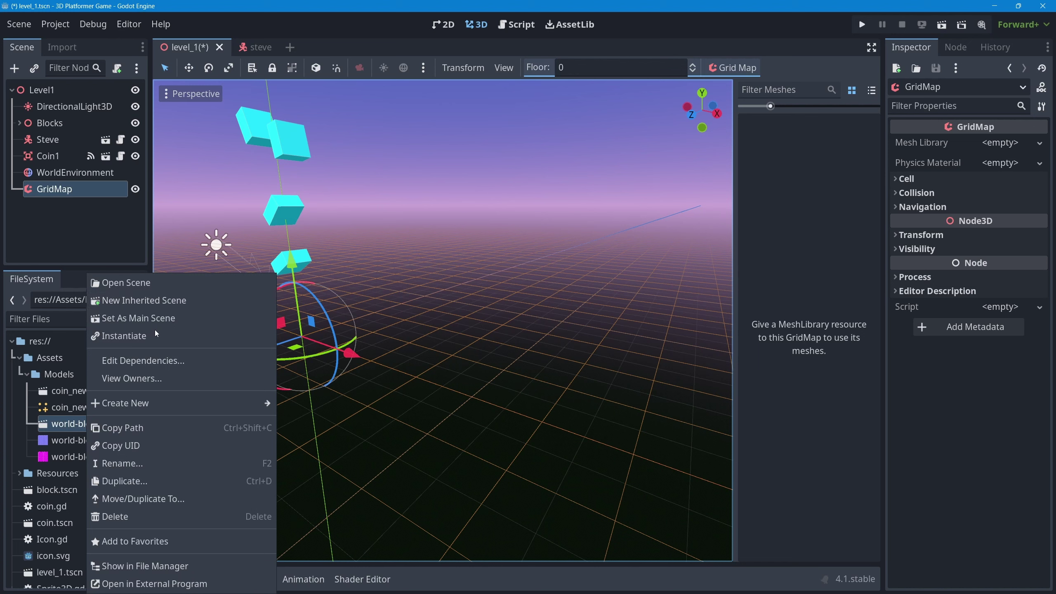
pyautogui.click(164, 299)
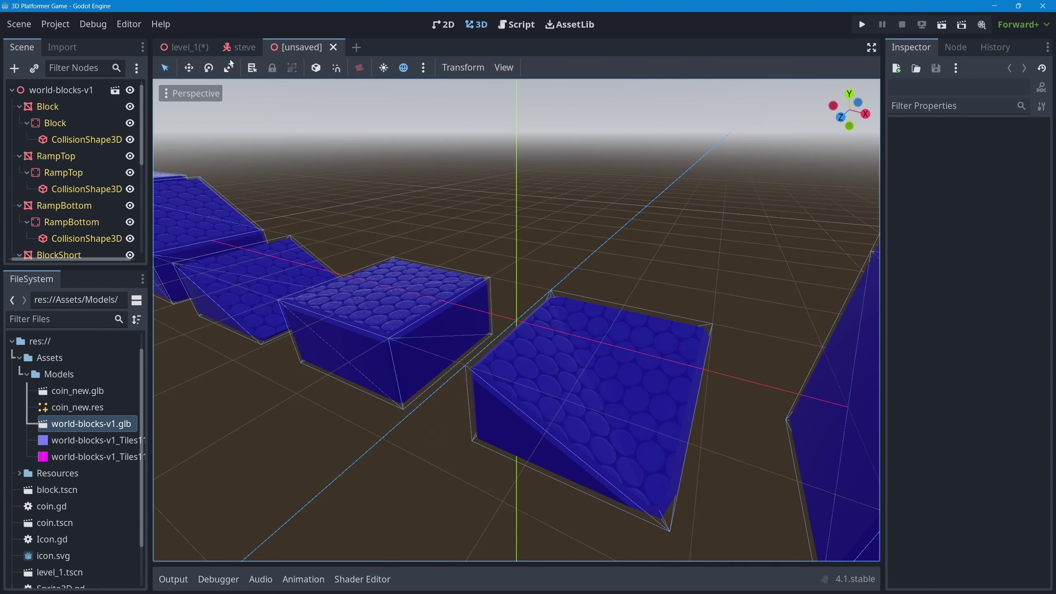
pyautogui.scroll(-3, 384, 184)
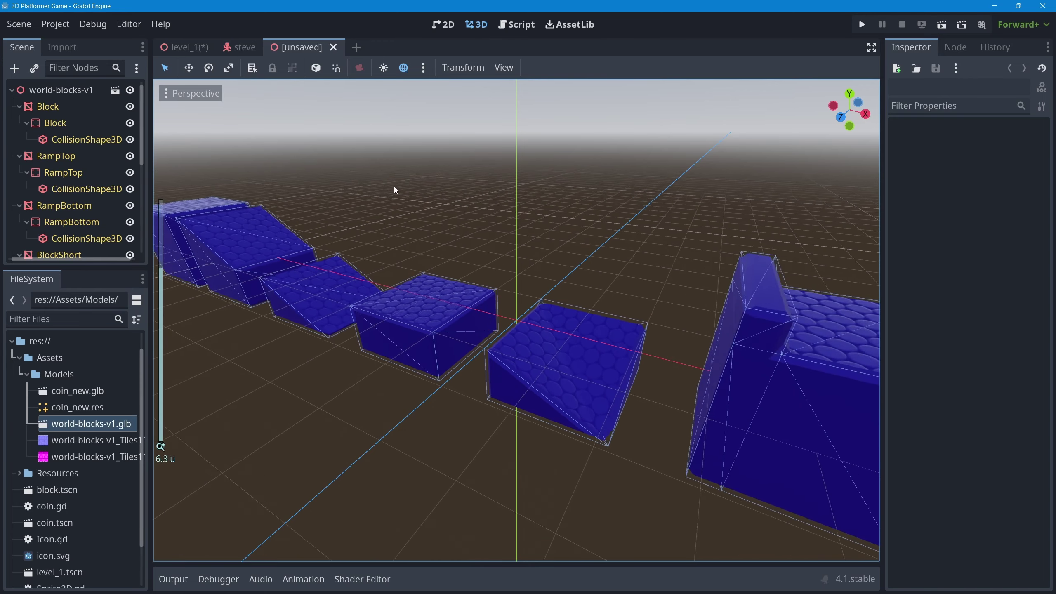
pyautogui.scroll(-8, 394, 190)
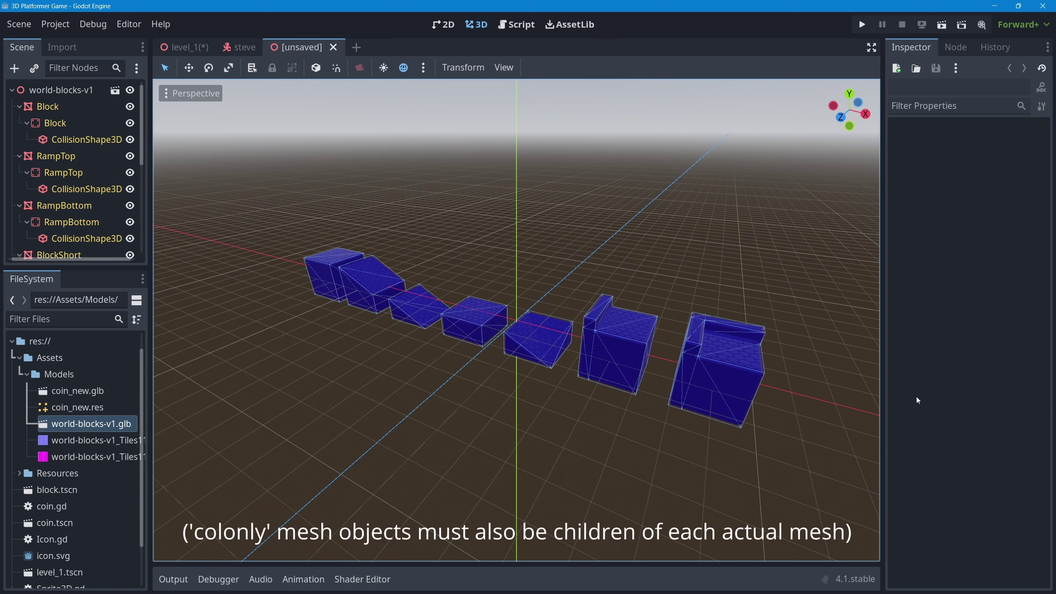
pyautogui.moveTo(351, 259); pyautogui.dragTo(549, 297, button='middle')
pyautogui.scroll(5, 536, 287)
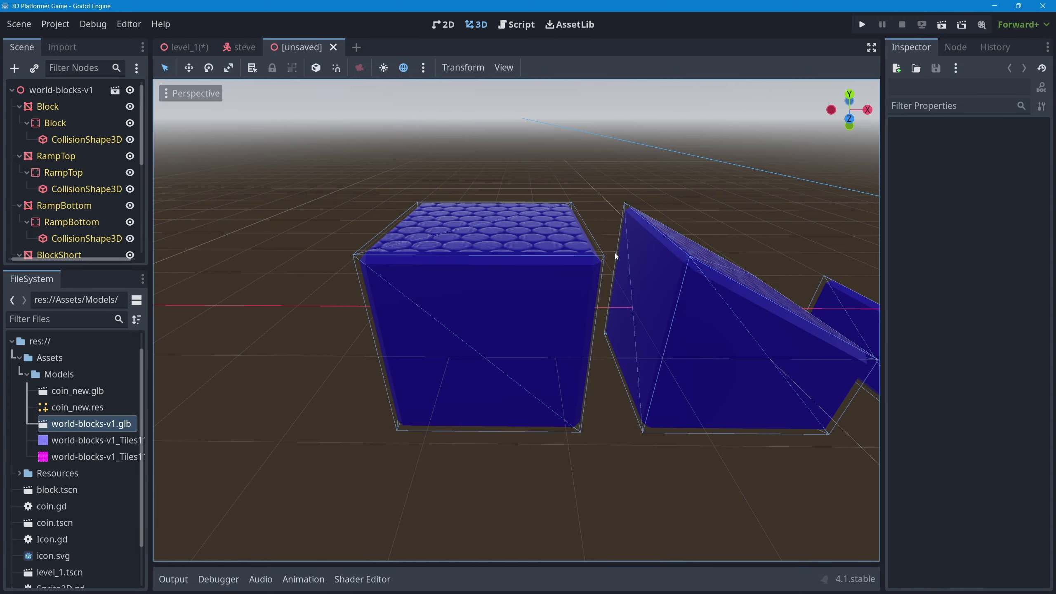
pyautogui.scroll(-10, 622, 274)
pyautogui.keyDown('shift'); pyautogui.moveTo(732, 296); pyautogui.dragTo(564, 284, button='middle'); pyautogui.keyUp('shift')
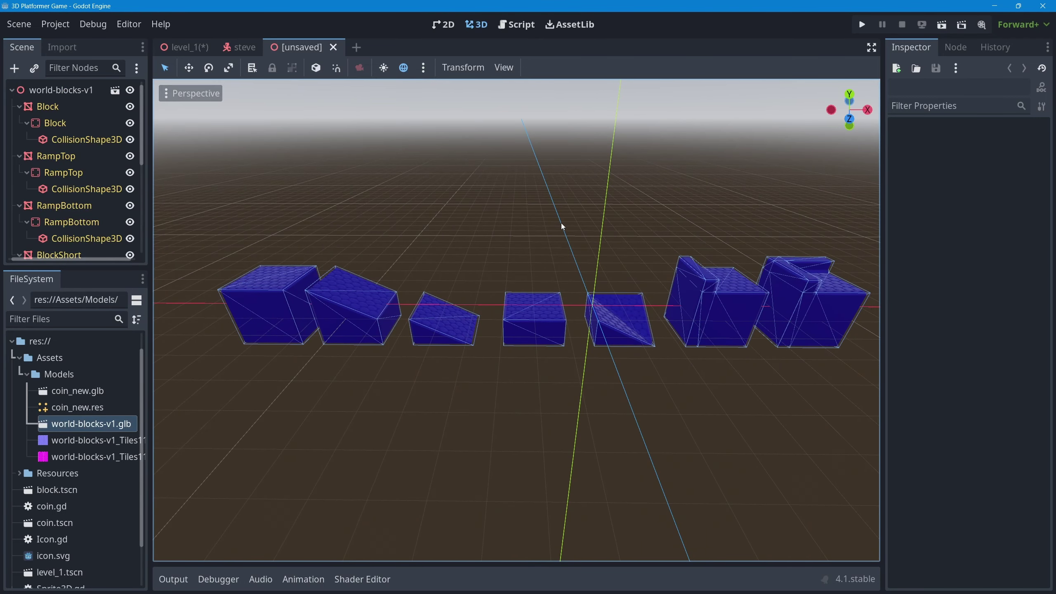
# - Export the inherited scene as a MeshLibrary named world-blocks-v1 in the res://Resources folder
pyautogui.click(21, 24)
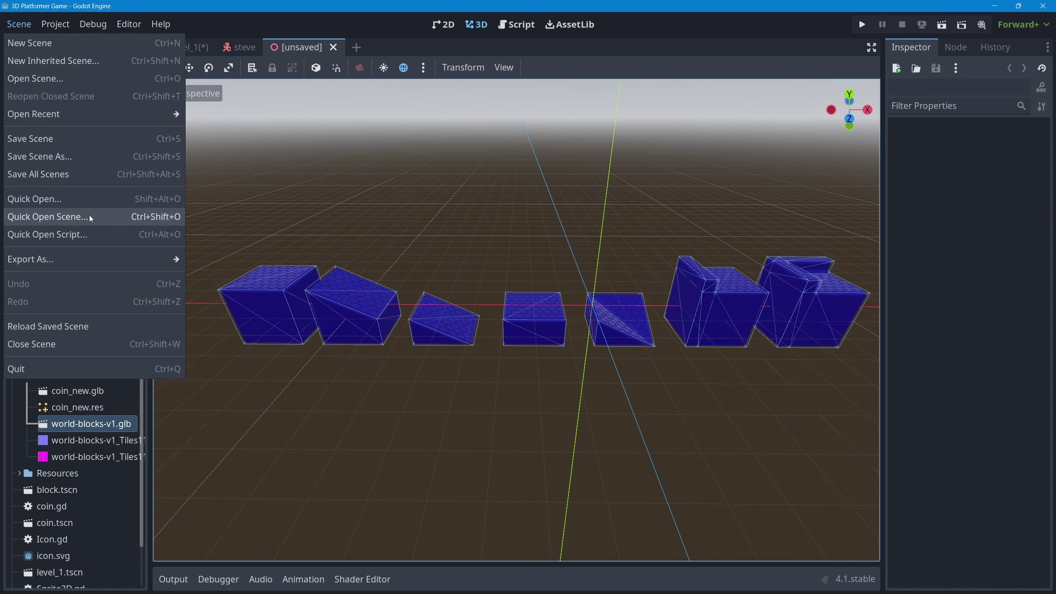
pyautogui.moveTo(99, 253)
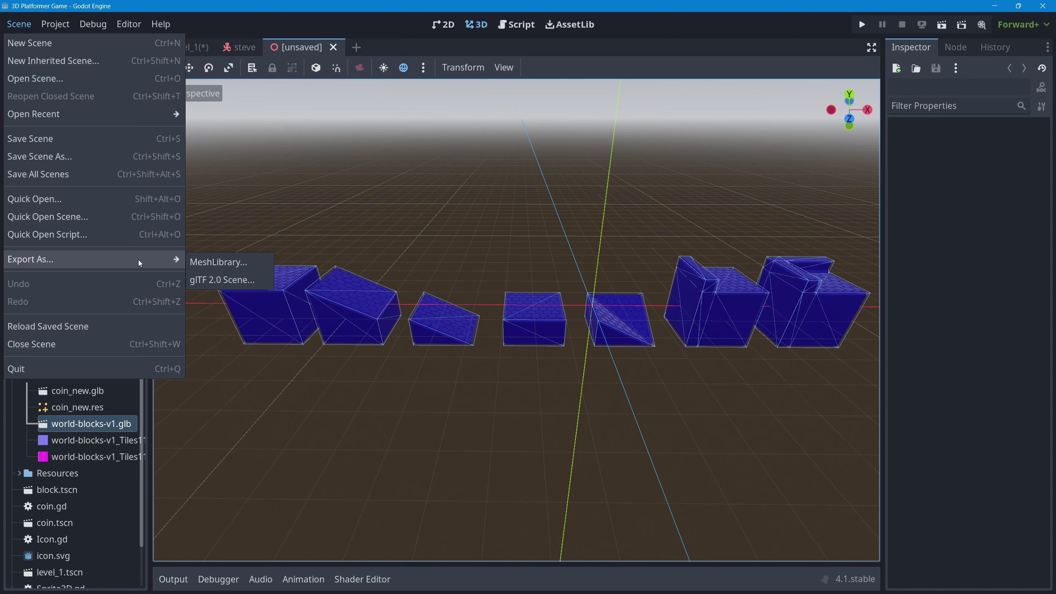
pyautogui.click(237, 262)
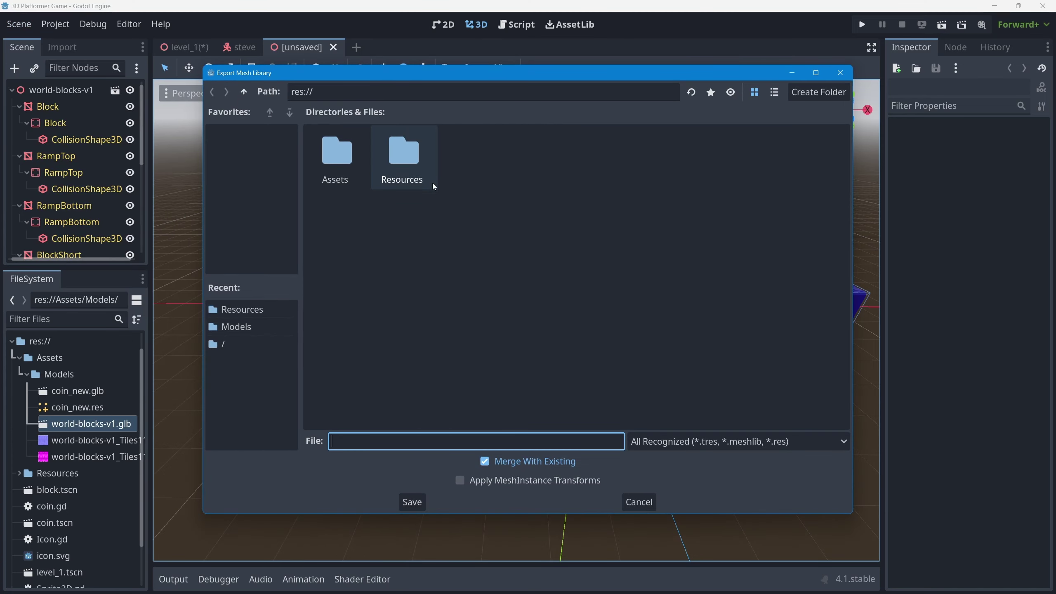
pyautogui.click(402, 159)
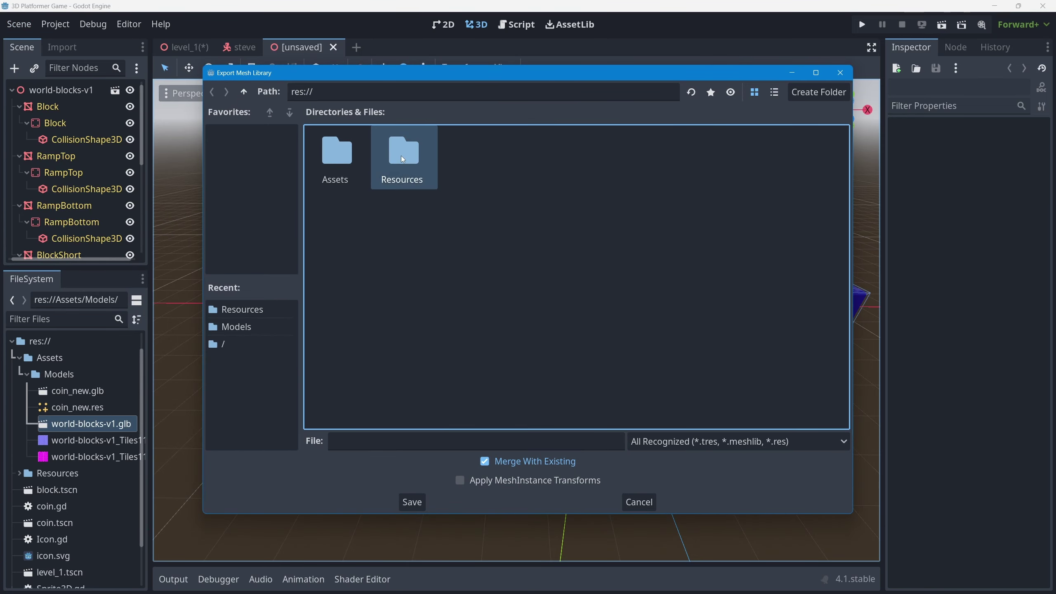
pyautogui.doubleClick(396, 154)
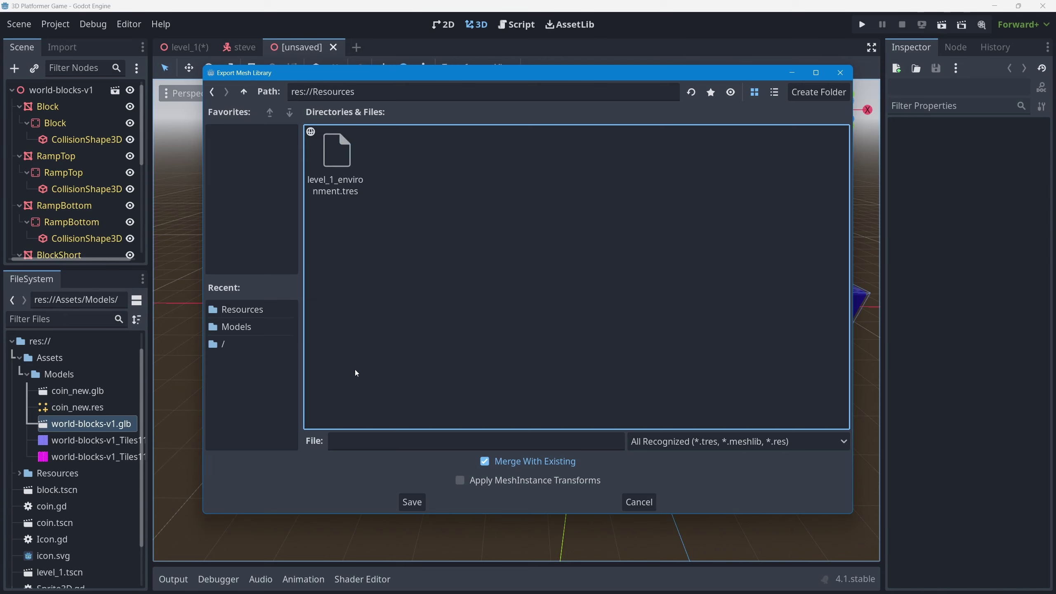
pyautogui.click(375, 439)
pyautogui.write('world-blocks-v1')
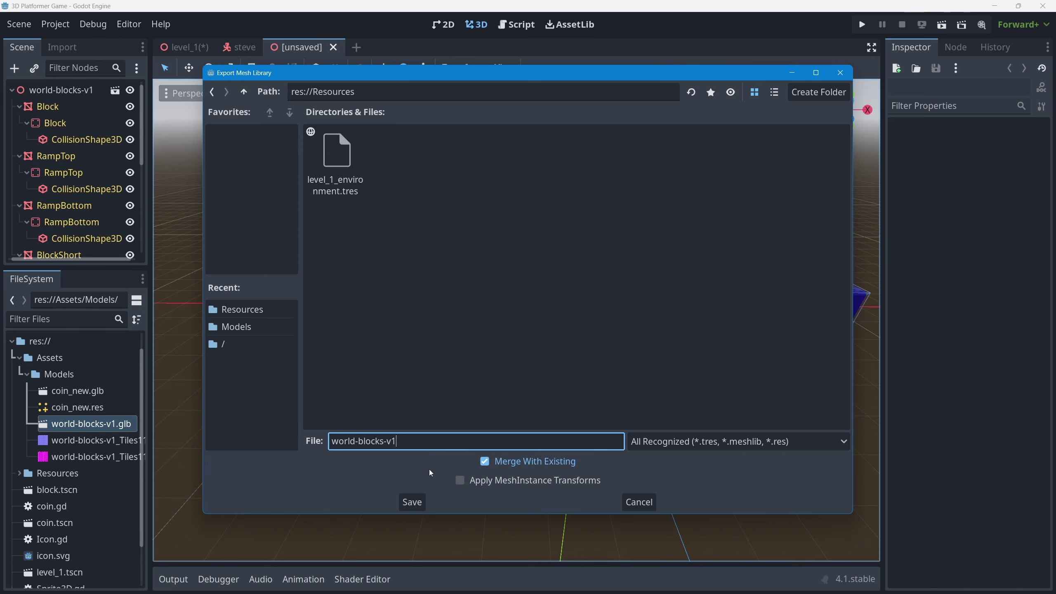
pyautogui.click(411, 502)
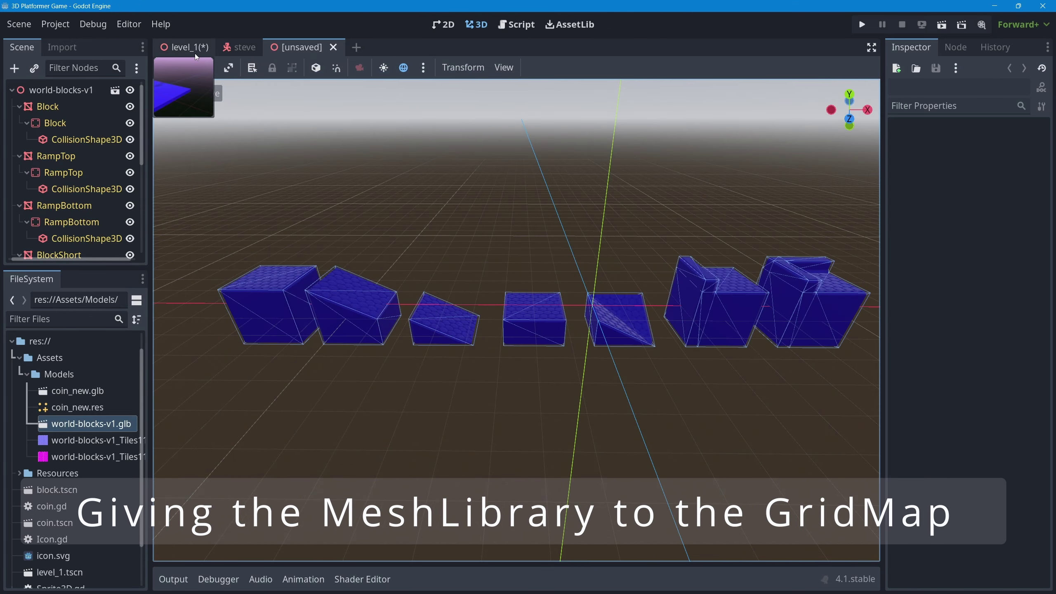
# - Assign Resources/world-blocks-v1.tres as the mesh library of the GridMap in level_1 and choose the Block mesh for painting
pyautogui.click(186, 52)
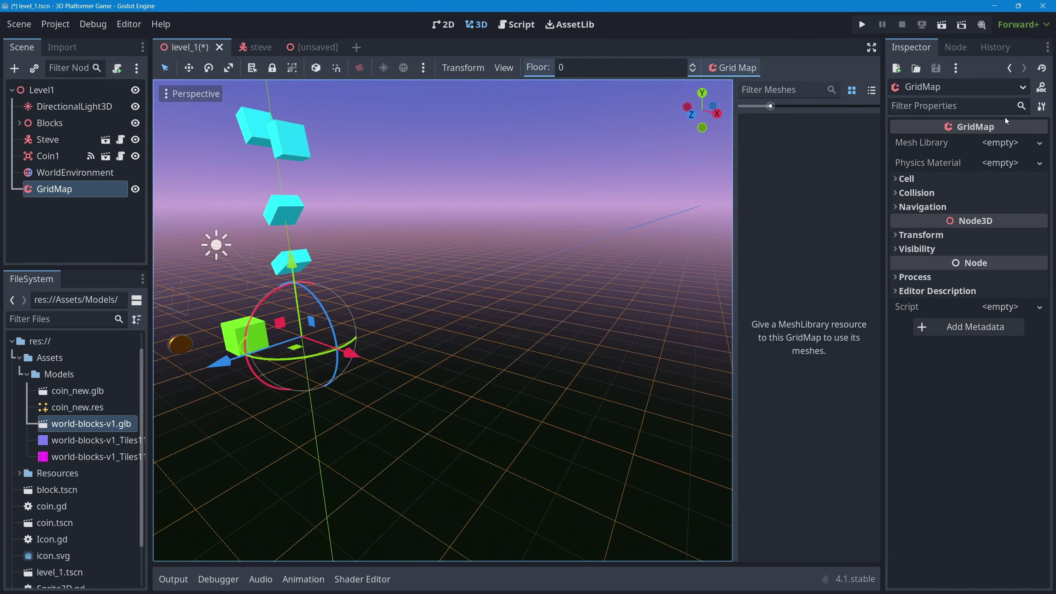
pyautogui.click(1039, 143)
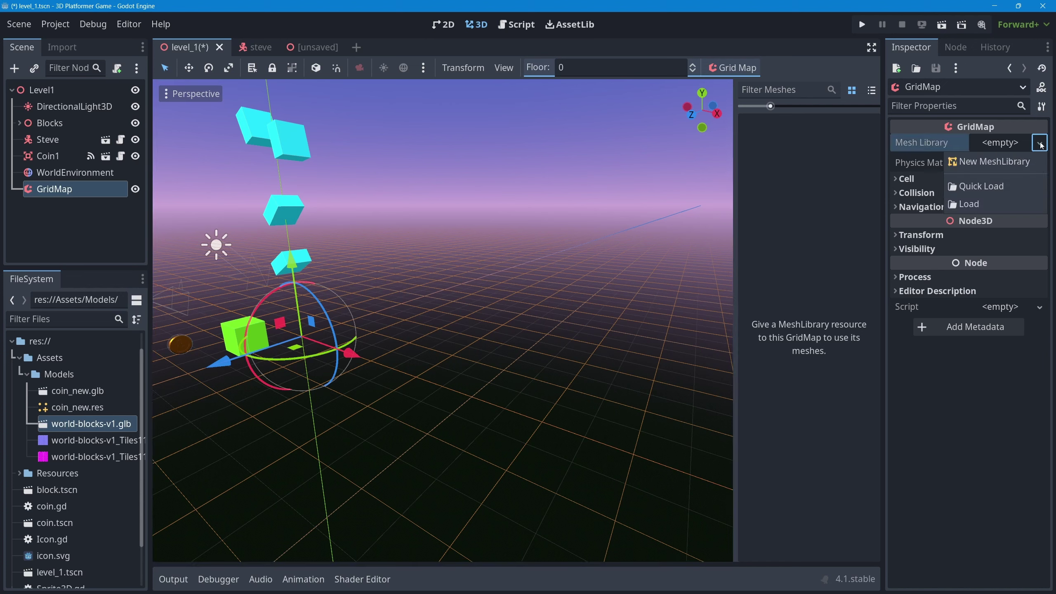
pyautogui.click(988, 187)
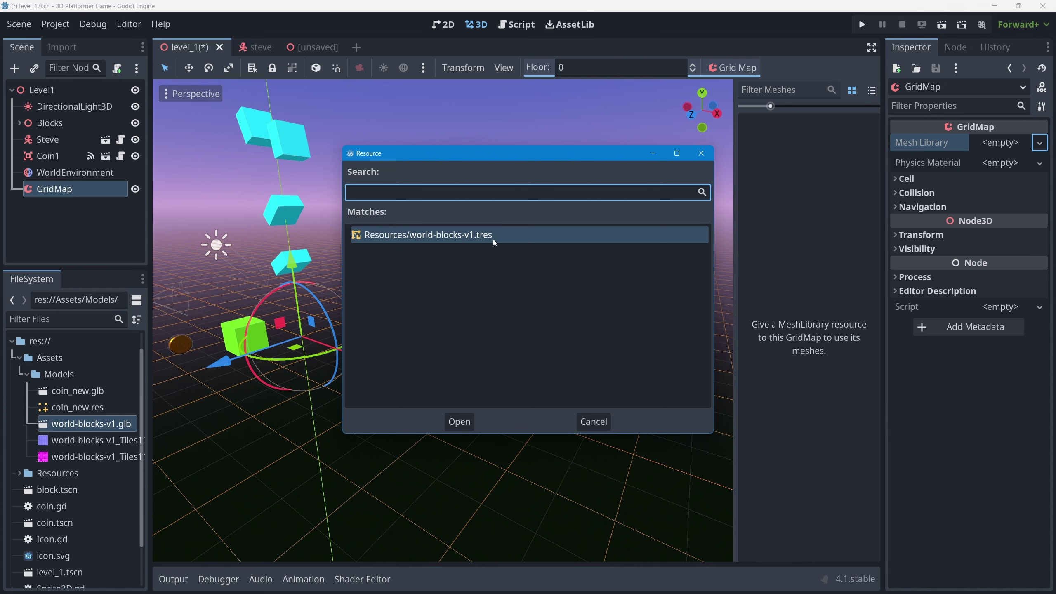
pyautogui.doubleClick(429, 236)
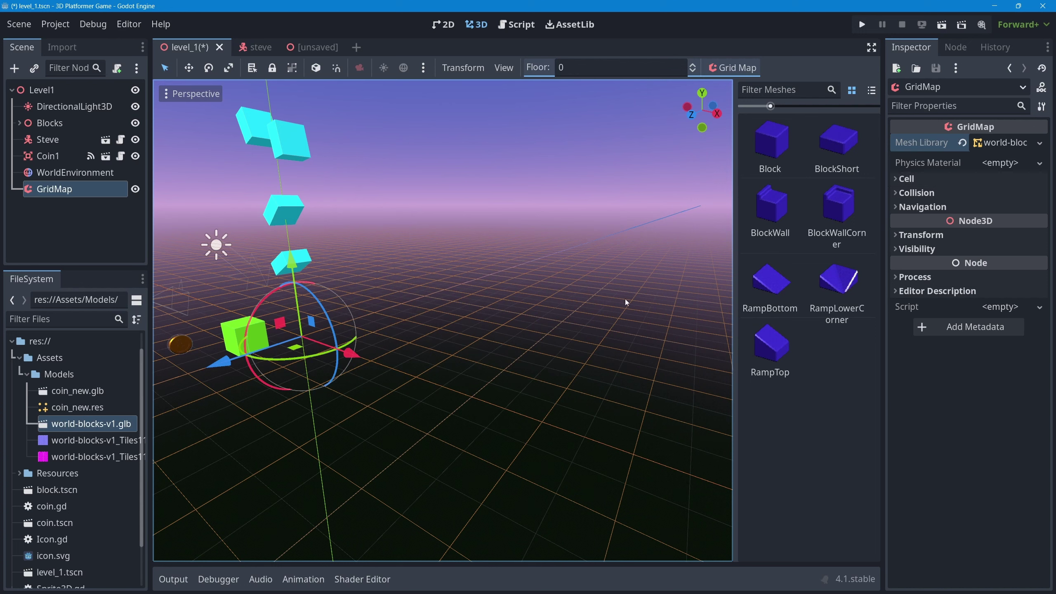
pyautogui.click(770, 136)
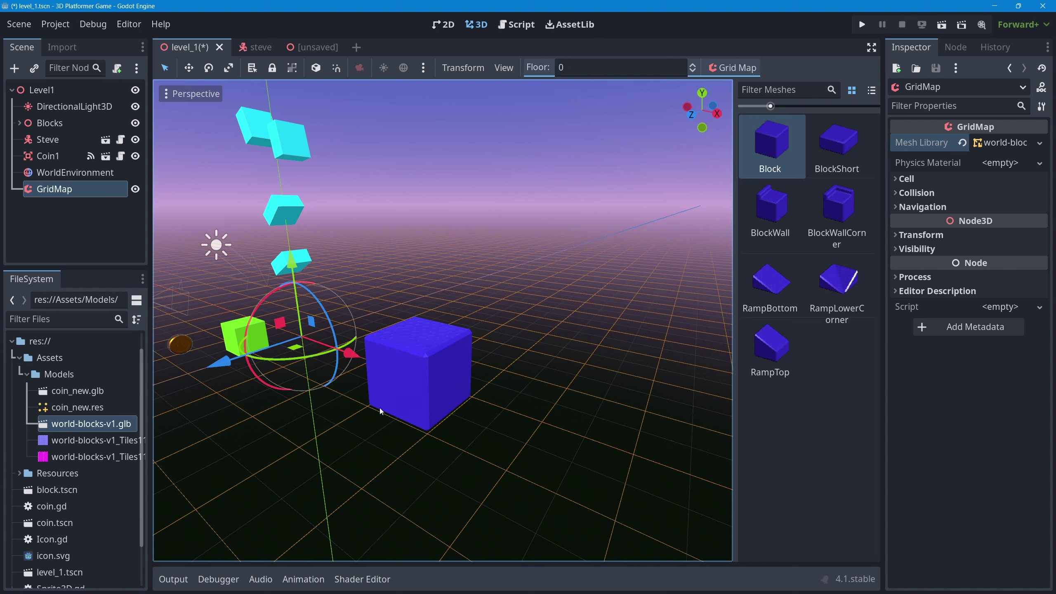
# - Paint an L-shaped run of Block tiles on floor 0 of the GridMap, beside the green cube
pyautogui.click(407, 396)
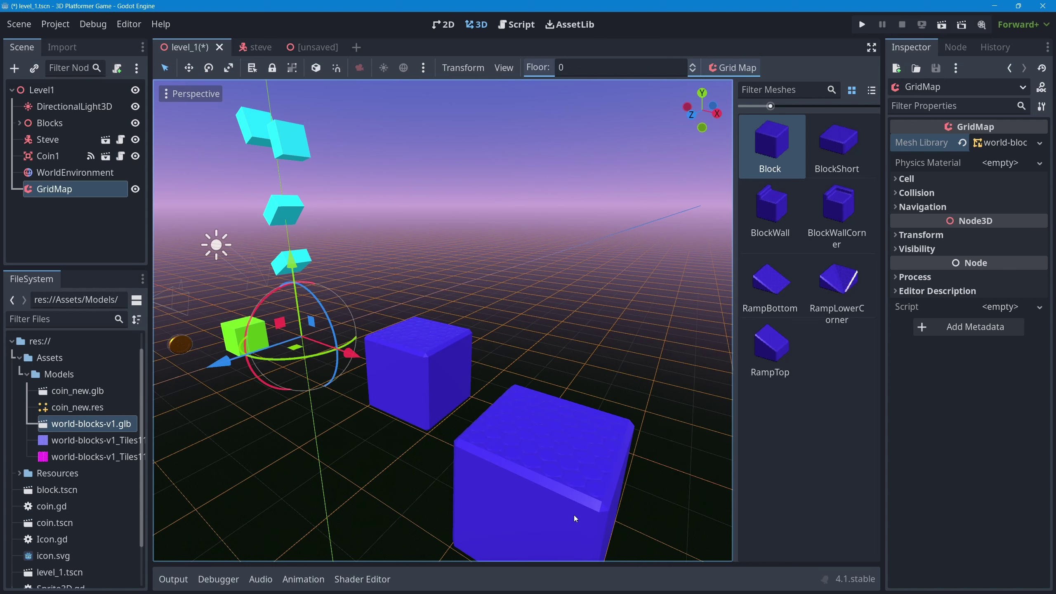
pyautogui.moveTo(496, 406); pyautogui.dragTo(567, 332)
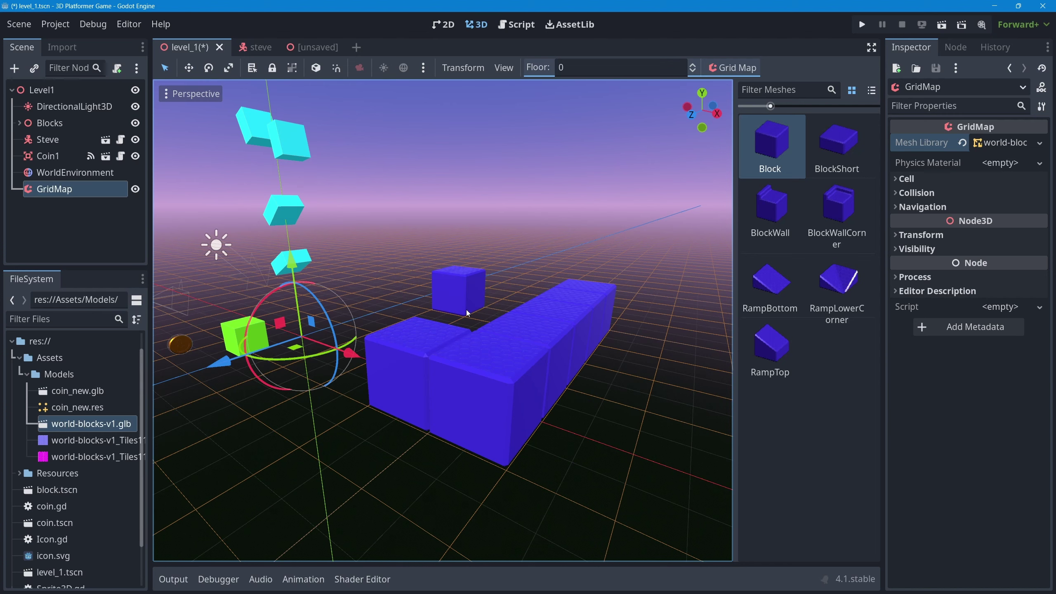
pyautogui.scroll(-5, 474, 295)
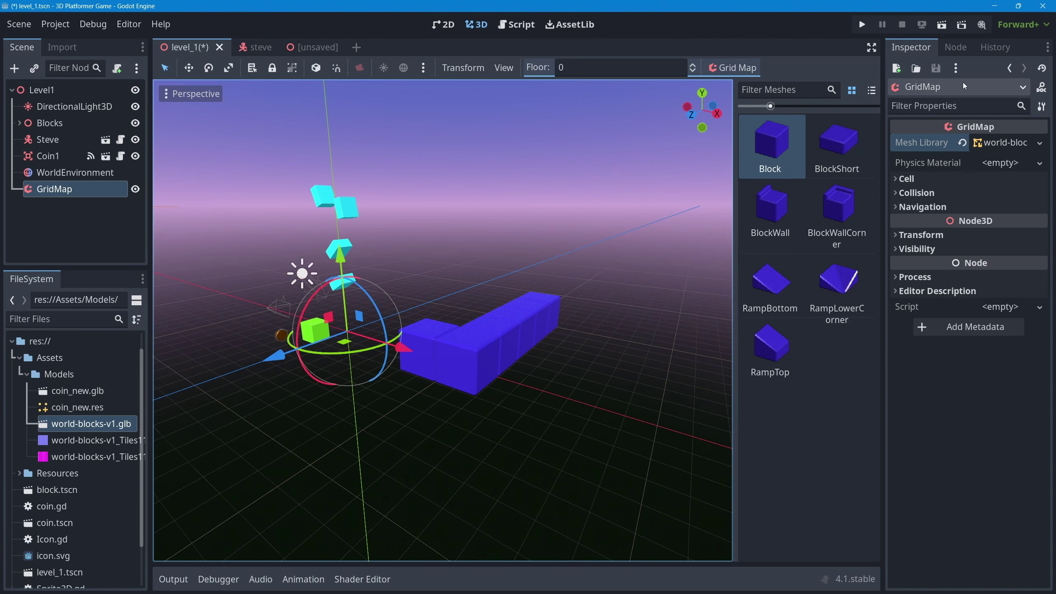
# - Try switching off Center X, Center Y and Center Z in the GridMap's cell settings, and switch all three back on
pyautogui.click(894, 180)
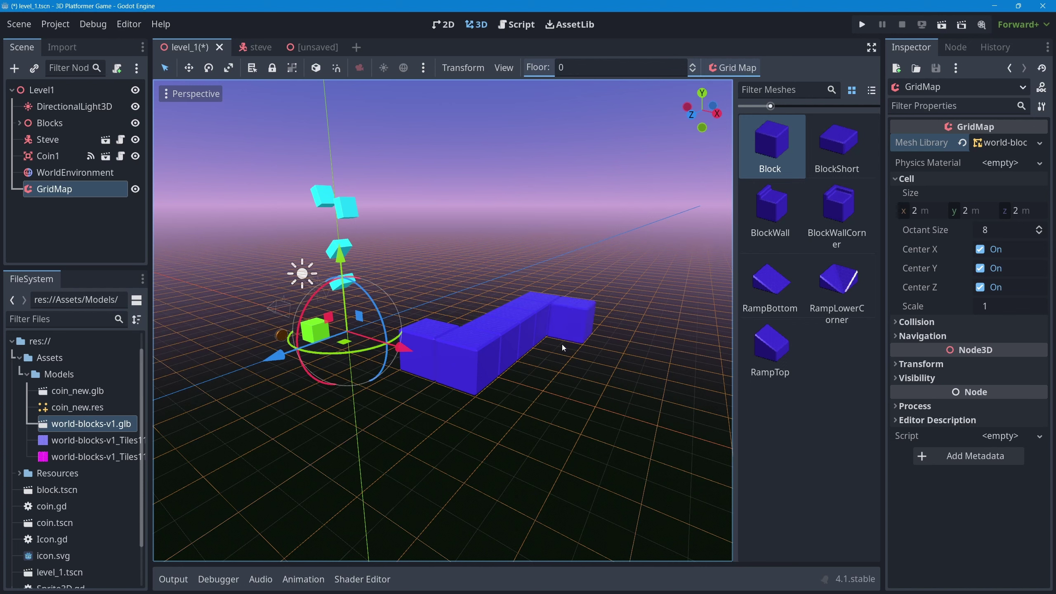
pyautogui.click(980, 249)
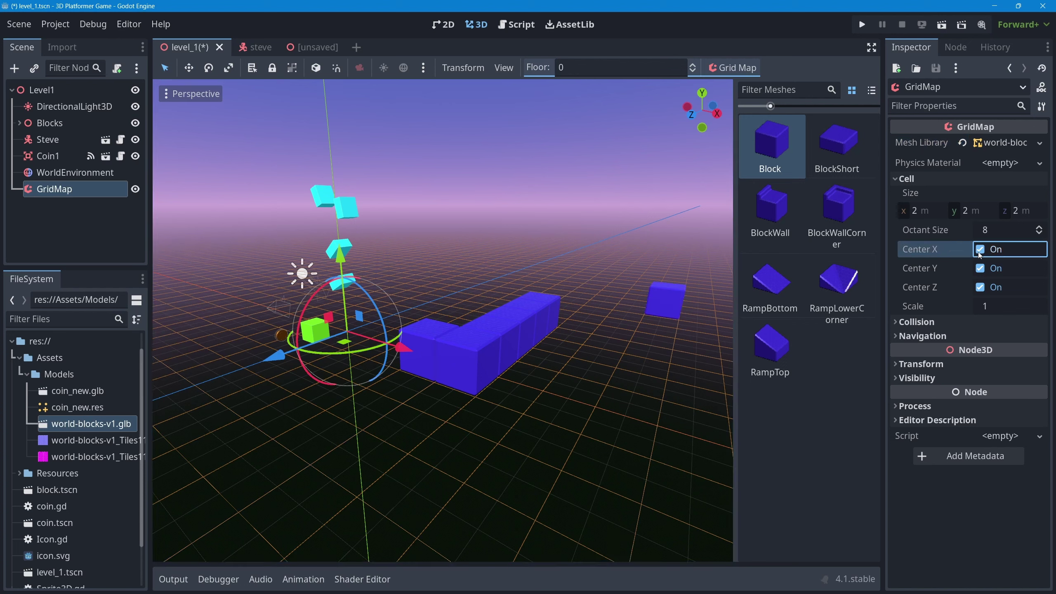
pyautogui.click(980, 268)
pyautogui.click(981, 288)
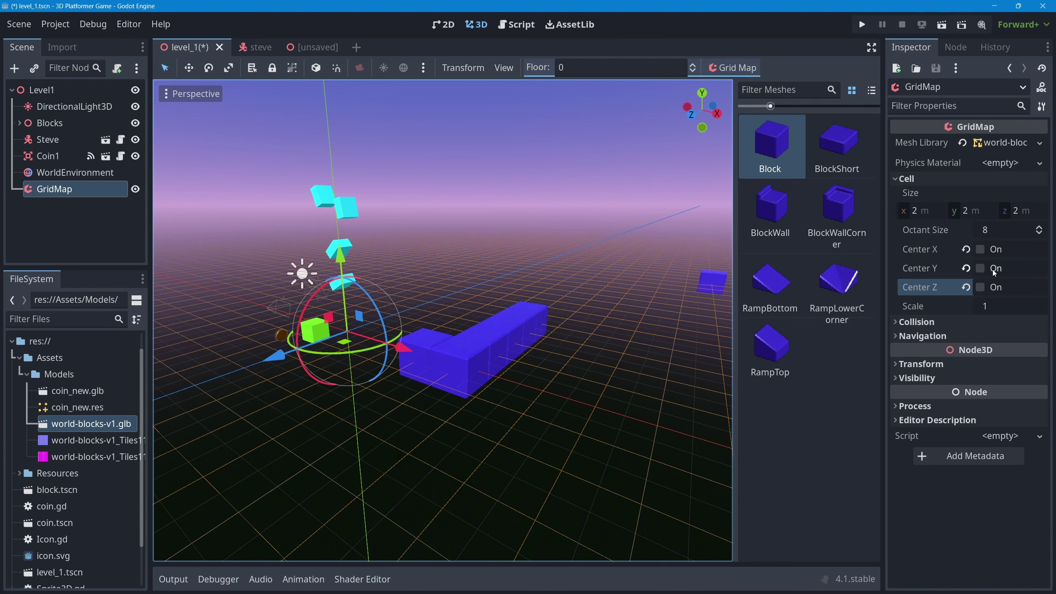
pyautogui.click(981, 287)
pyautogui.click(979, 268)
pyautogui.click(980, 249)
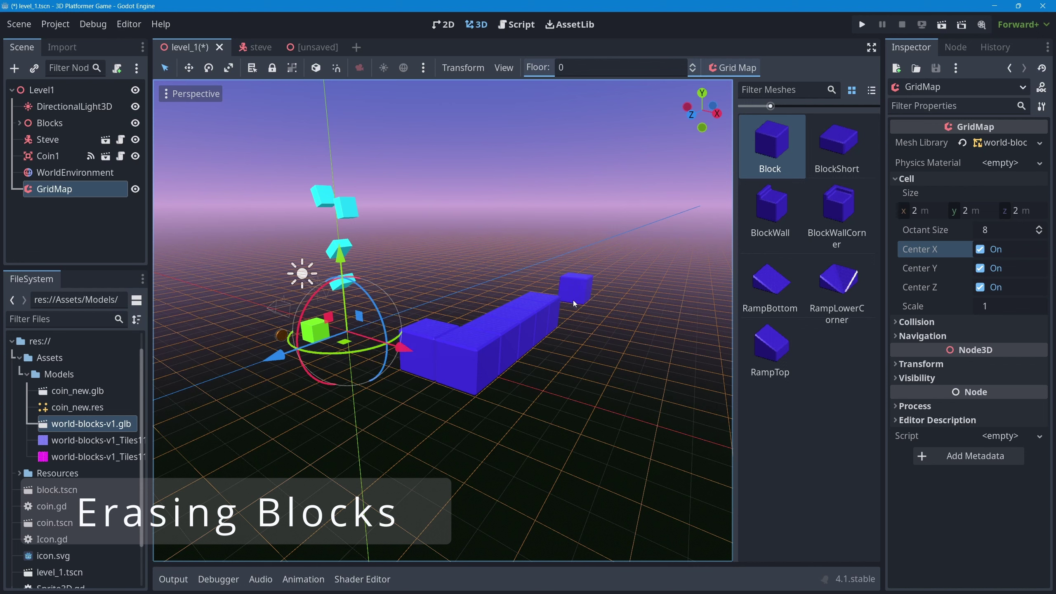
# - Erase the painted run of blocks, paint another short run on floor 0 and erase that one too
pyautogui.moveTo(551, 318)
pyautogui.mouseDown(button='right')
pyautogui.moveTo(472, 383)
pyautogui.moveTo(453, 384)
pyautogui.moveTo(406, 351)
pyautogui.moveTo(477, 377)
pyautogui.mouseUp(button='right')
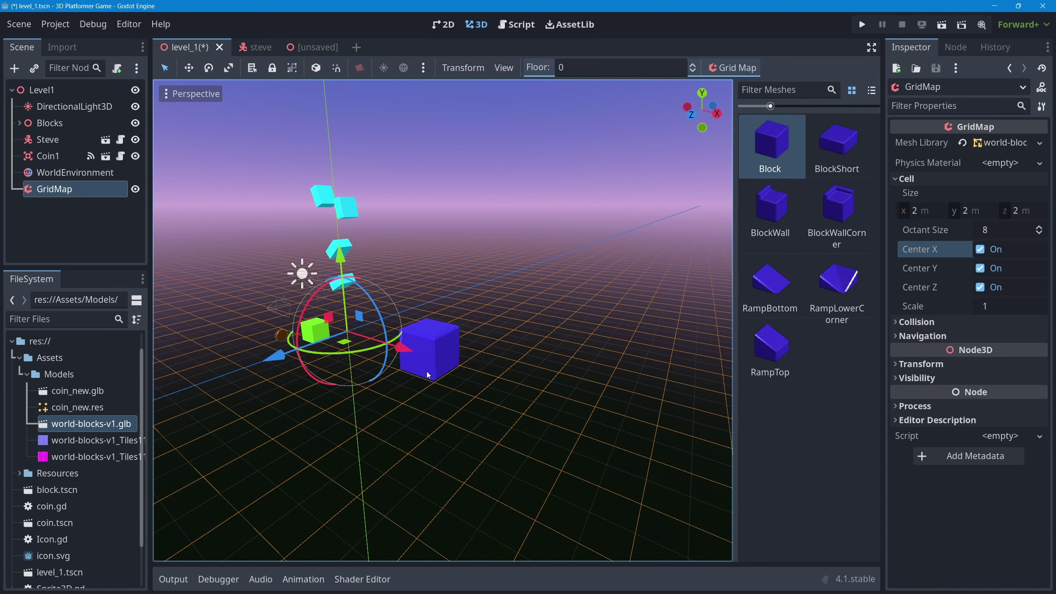
pyautogui.moveTo(432, 363)
pyautogui.mouseDown()
pyautogui.moveTo(486, 399)
pyautogui.moveTo(550, 365)
pyautogui.moveTo(520, 447)
pyautogui.moveTo(553, 339)
pyautogui.mouseUp()
pyautogui.moveTo(498, 400)
pyautogui.mouseDown(button='right')
pyautogui.moveTo(423, 373)
pyautogui.moveTo(416, 347)
pyautogui.mouseUp(button='right')
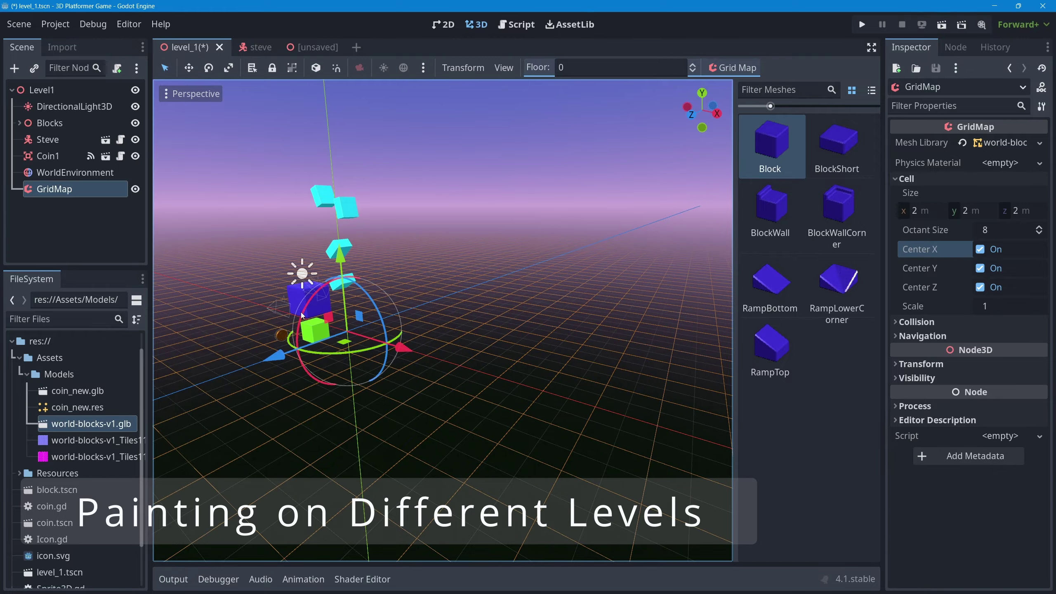
# - Set the GridMap's editing floor to -1
pyautogui.moveTo(325, 383); pyautogui.dragTo(460, 351, button='middle')
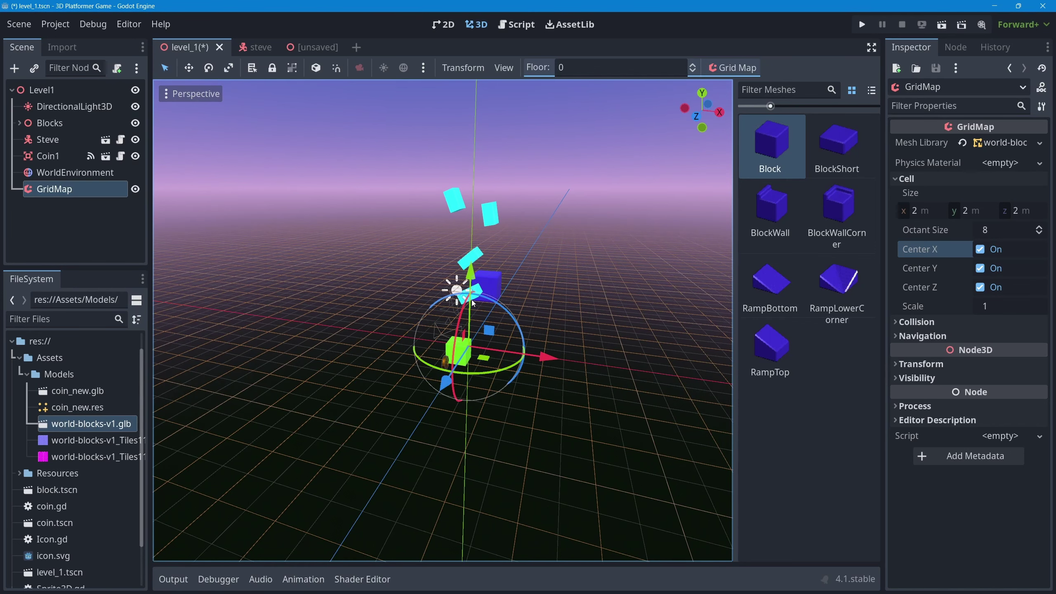
pyautogui.scroll(5, 539, 355)
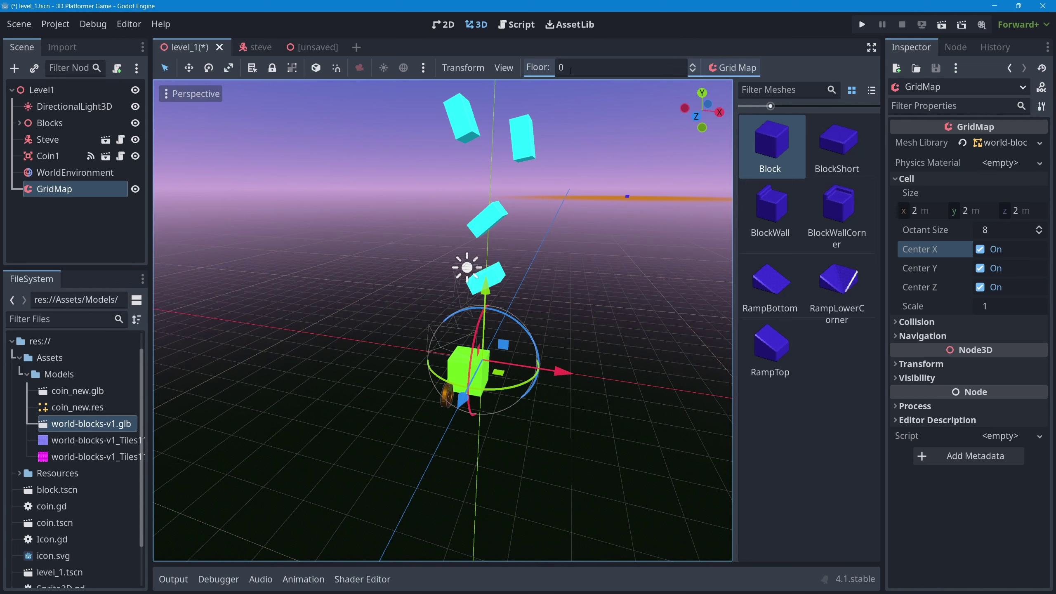
pyautogui.click(693, 72)
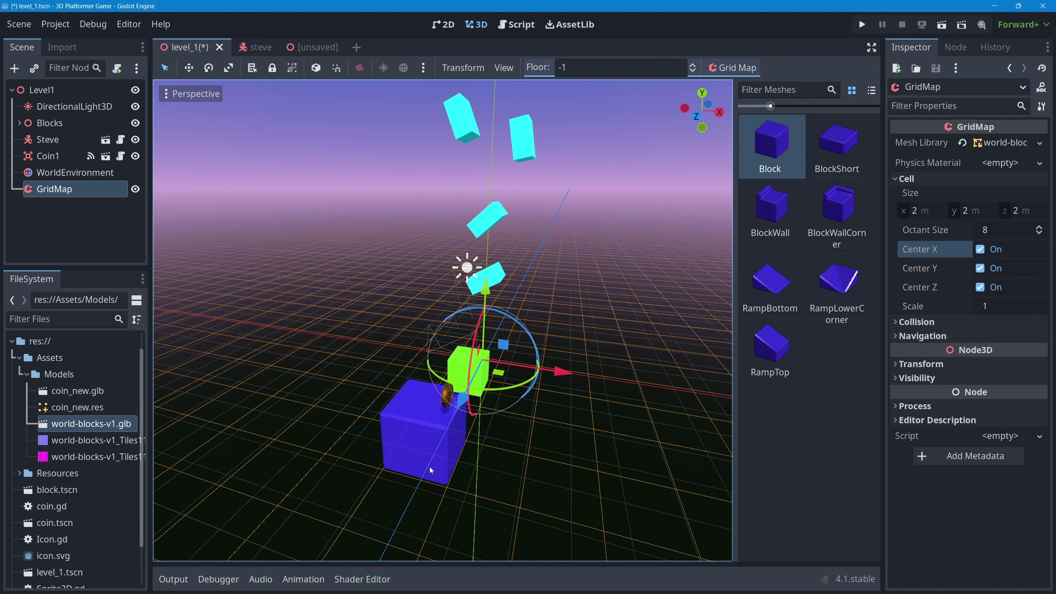
# - Paint a patch of Block tiles by hand beneath the green cube on floor -1, and undo the painting
pyautogui.click(429, 467)
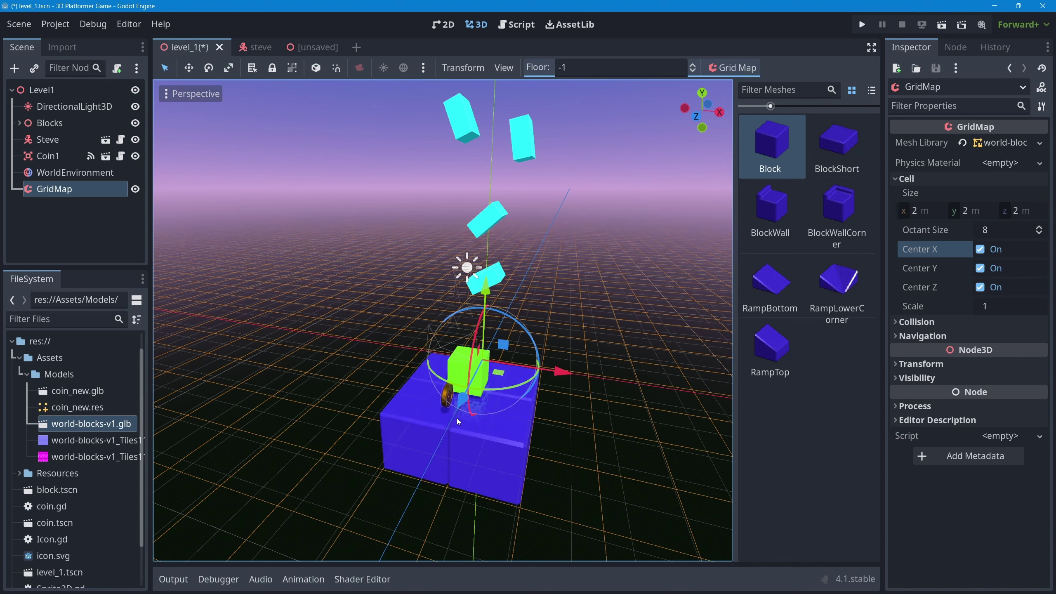
pyautogui.scroll(-2, 498, 431)
pyautogui.moveTo(526, 379); pyautogui.dragTo(436, 427, button='middle')
pyautogui.moveTo(395, 320); pyautogui.dragTo(417, 424, button='middle')
pyautogui.scroll(-2, 417, 424)
pyautogui.moveTo(339, 385)
pyautogui.mouseDown()
pyautogui.moveTo(356, 378)
pyautogui.moveTo(464, 444)
pyautogui.mouseUp()
pyautogui.moveTo(507, 362)
pyautogui.mouseDown()
pyautogui.moveTo(431, 323)
pyautogui.moveTo(398, 364)
pyautogui.mouseUp()
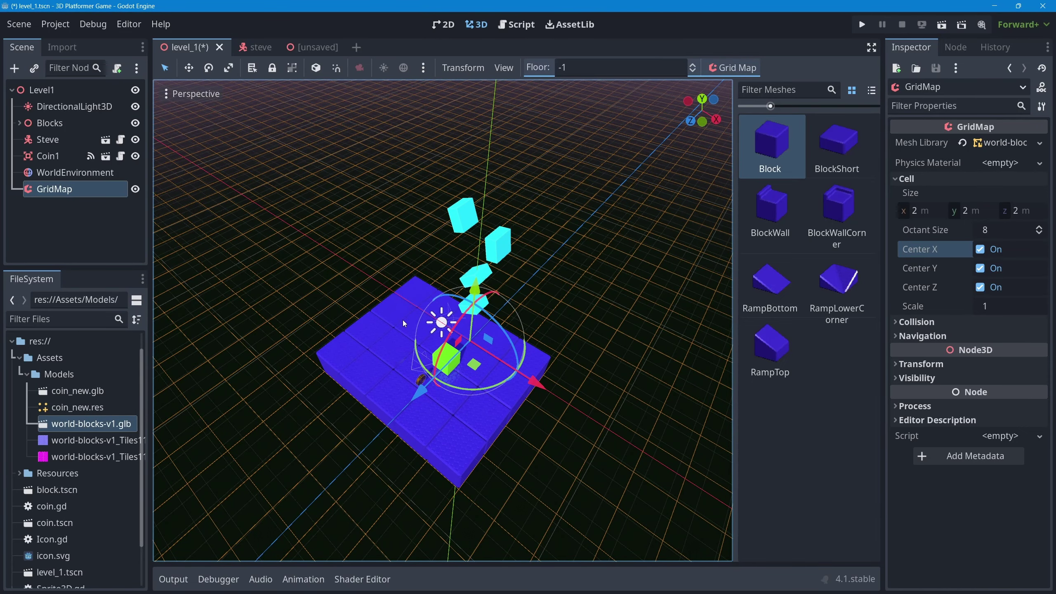
pyautogui.hotkey('ctrl', 'z')
# - Select a large rectangular area of floor -1 around the green cube and fill it with Block tiles
pyautogui.moveTo(402, 320); pyautogui.dragTo(417, 358, button='middle')
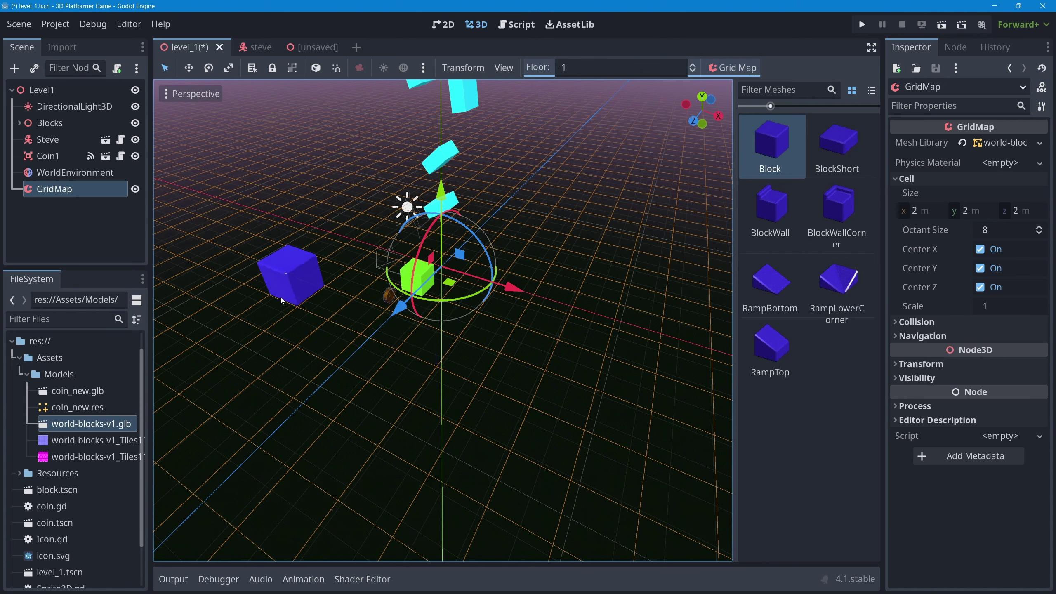
pyautogui.keyDown('shift'); pyautogui.moveTo(213, 290); pyautogui.dragTo(589, 289); pyautogui.keyUp('shift')
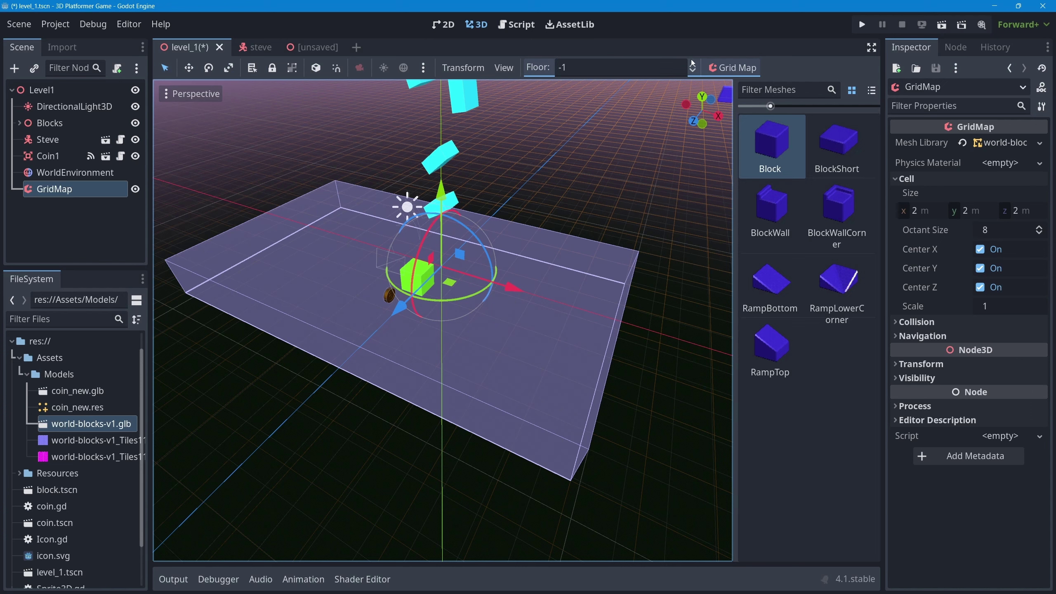
pyautogui.click(732, 69)
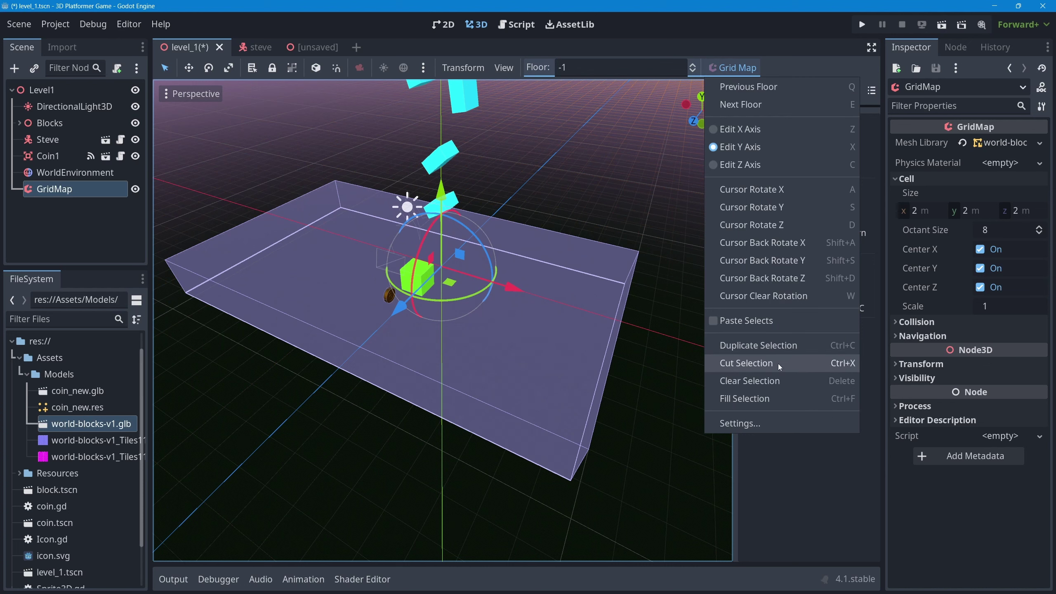
pyautogui.click(757, 400)
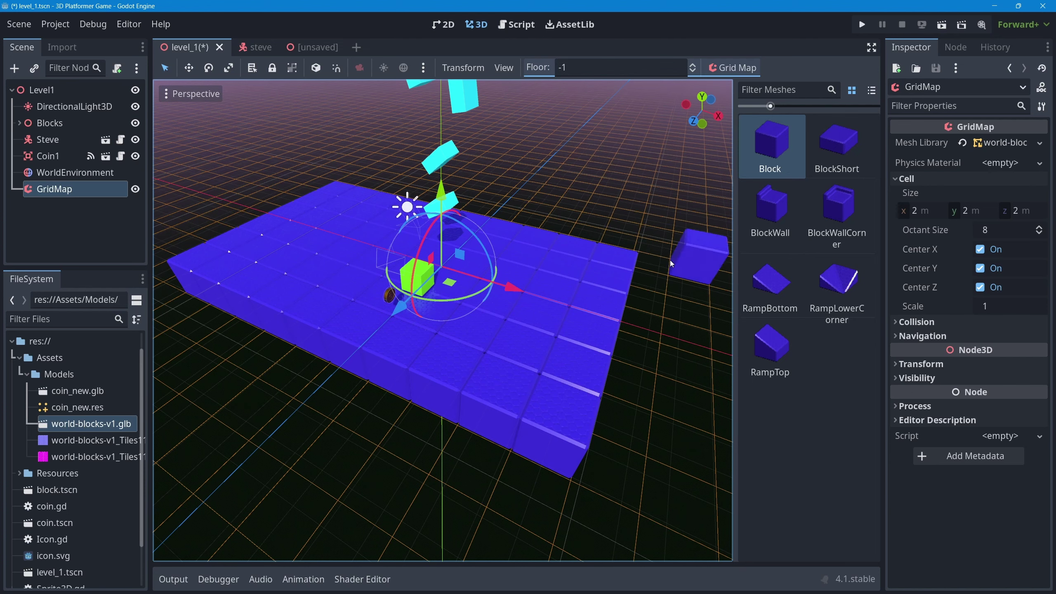
# - Select a rectangle over the floor's end on the positive X side and clear the blocks inside it
pyautogui.keyDown('shift'); pyautogui.moveTo(676, 248); pyautogui.dragTo(418, 414); pyautogui.keyUp('shift')
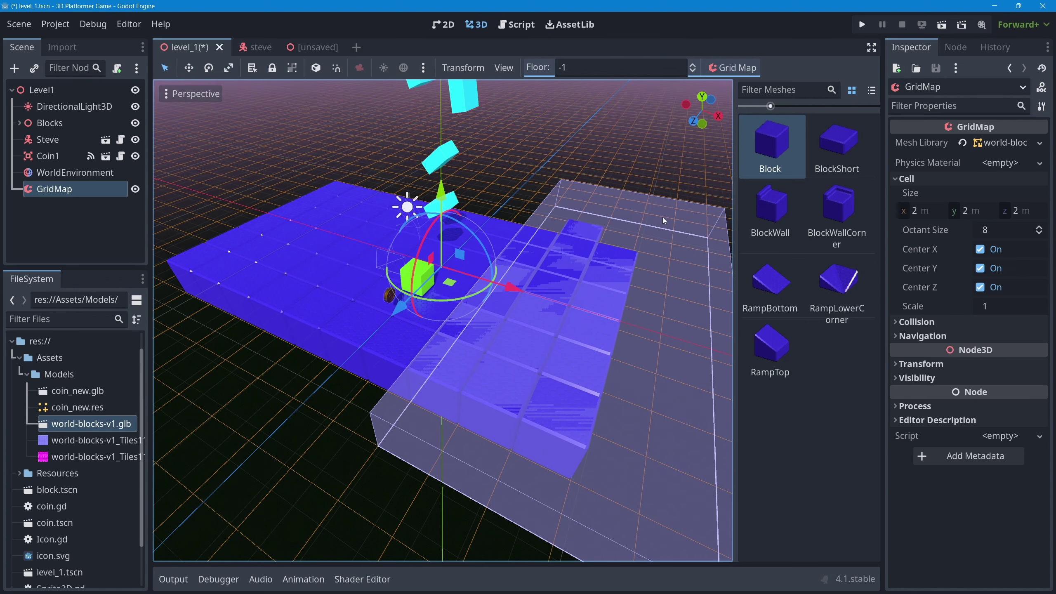
pyautogui.click(738, 70)
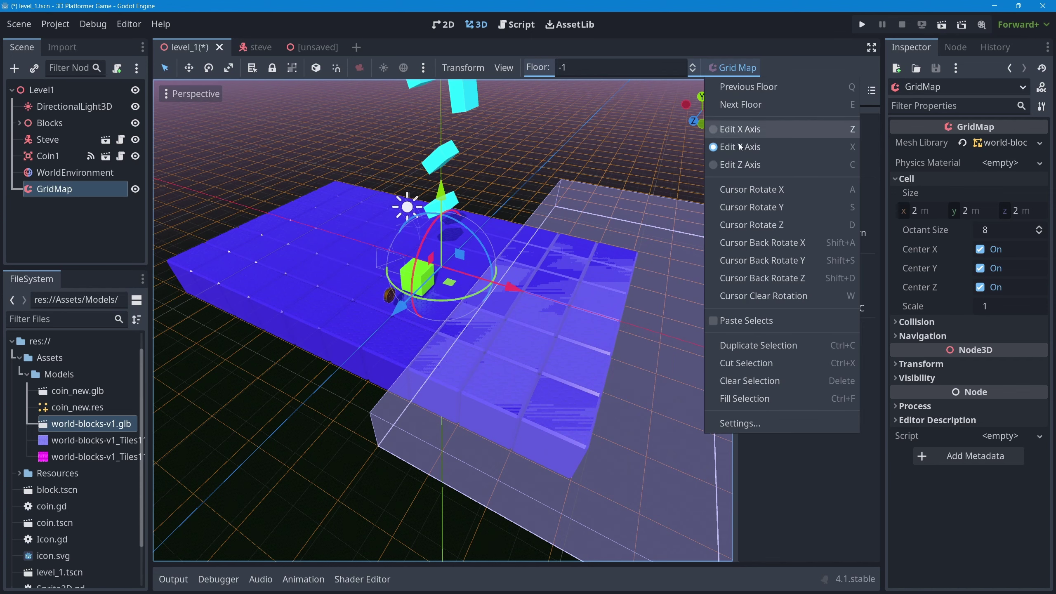
pyautogui.click(739, 388)
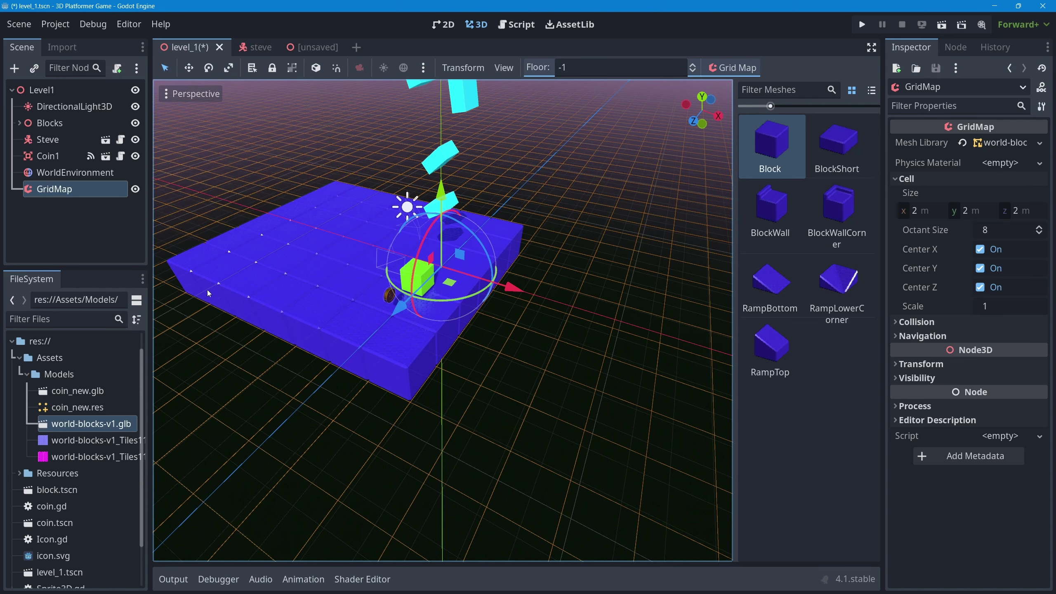
# - Select the whole remaining block floor and cut the selection so it can be placed elsewhere on the grid
pyautogui.keyDown('shift'); pyautogui.moveTo(209, 293); pyautogui.dragTo(499, 270); pyautogui.keyUp('shift')
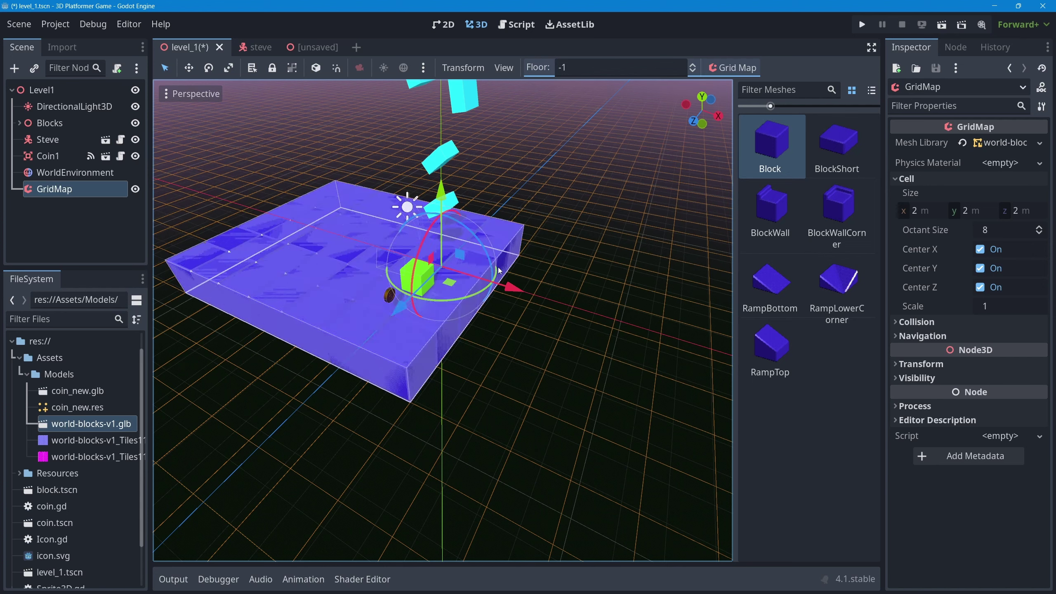
pyautogui.click(742, 69)
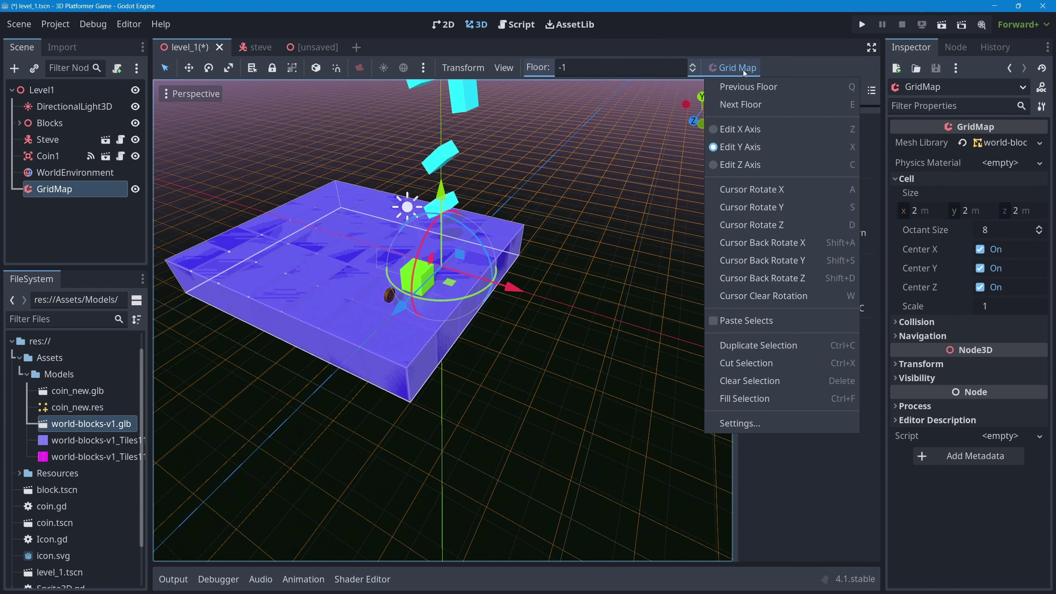
pyautogui.click(770, 366)
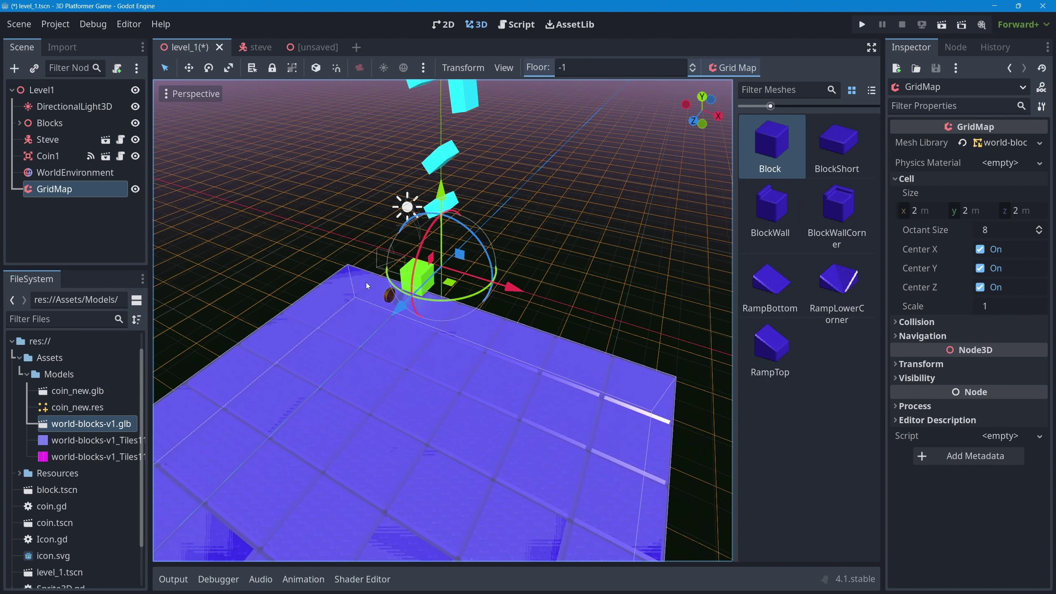
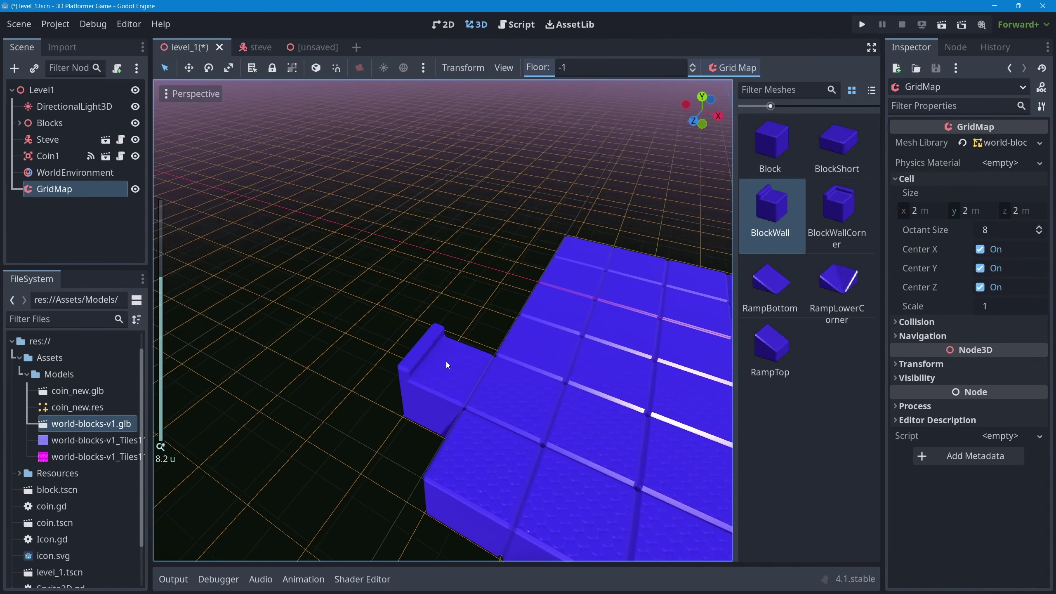
# - Paint a row of BlockWall tiles along the block floor's edge on the negative X side
pyautogui.keyDown('shift'); pyautogui.moveTo(445, 361); pyautogui.dragTo(519, 293, button='middle'); pyautogui.keyUp('shift')
pyautogui.moveTo(519, 294)
pyautogui.mouseDown()
pyautogui.moveTo(530, 271)
pyautogui.moveTo(404, 455)
pyautogui.mouseUp()
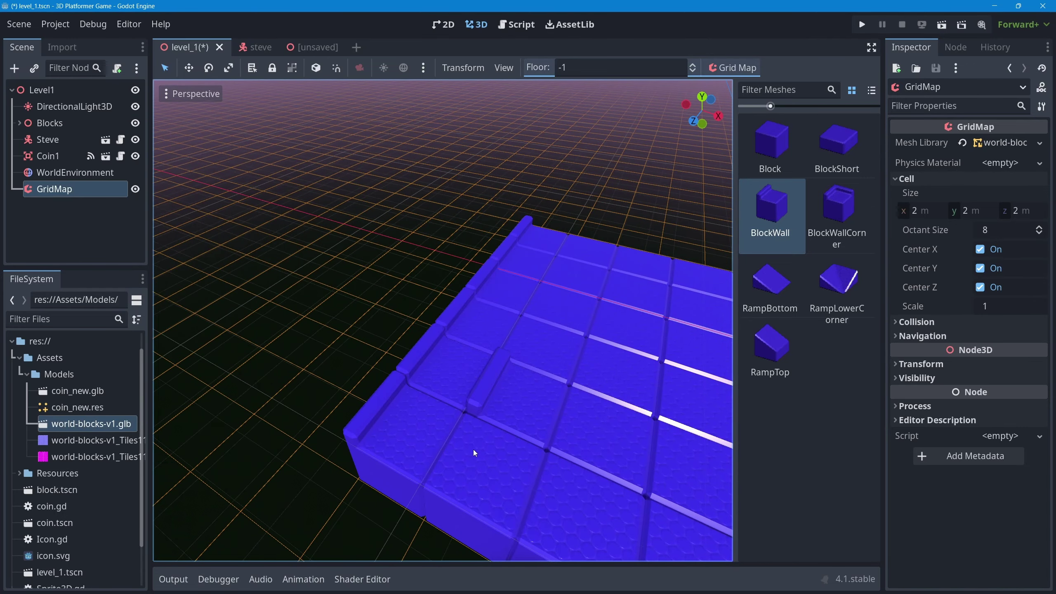
# - Rotate the BlockWall brush about its X and Y axes until its wall stands upright along the floor's adjacent near side
pyautogui.moveTo(474, 449); pyautogui.dragTo(386, 350, button='middle')
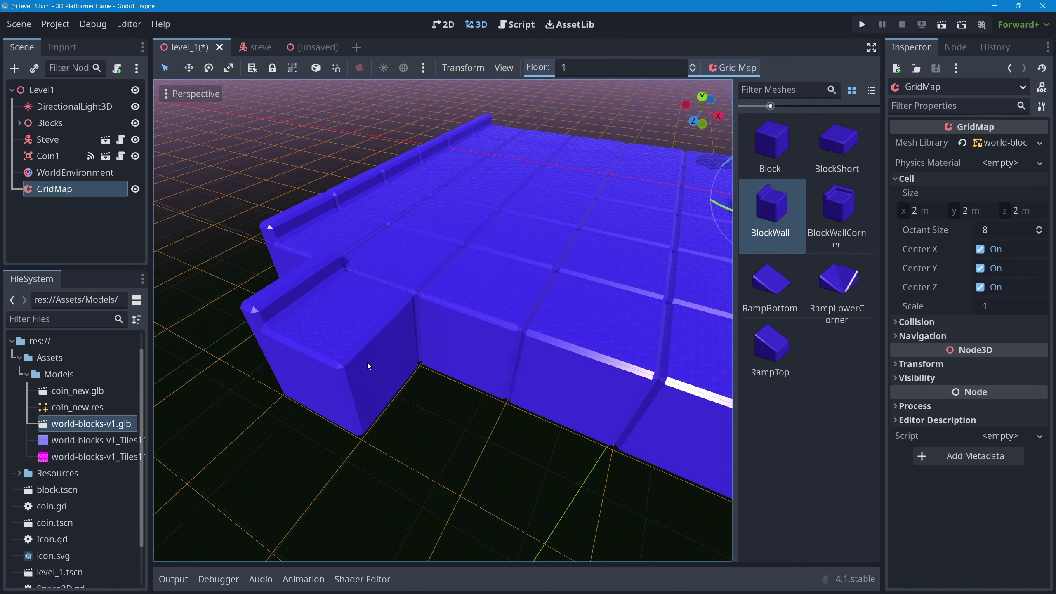
pyautogui.press('a')
pyautogui.press('a')
pyautogui.press('a')
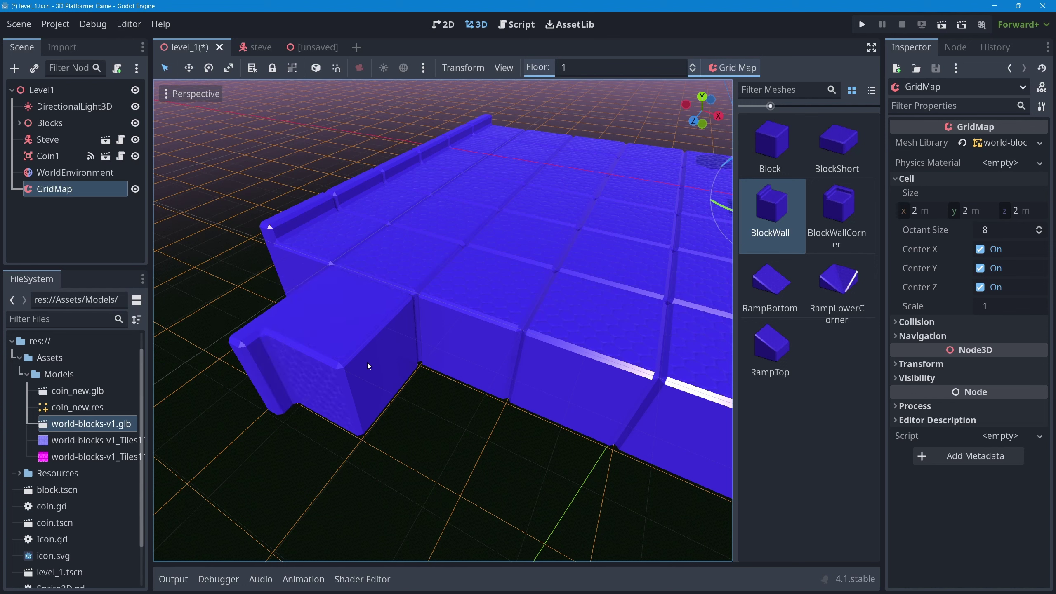
pyautogui.press('a')
pyautogui.press('a')
pyautogui.press('a')
pyautogui.press('a')
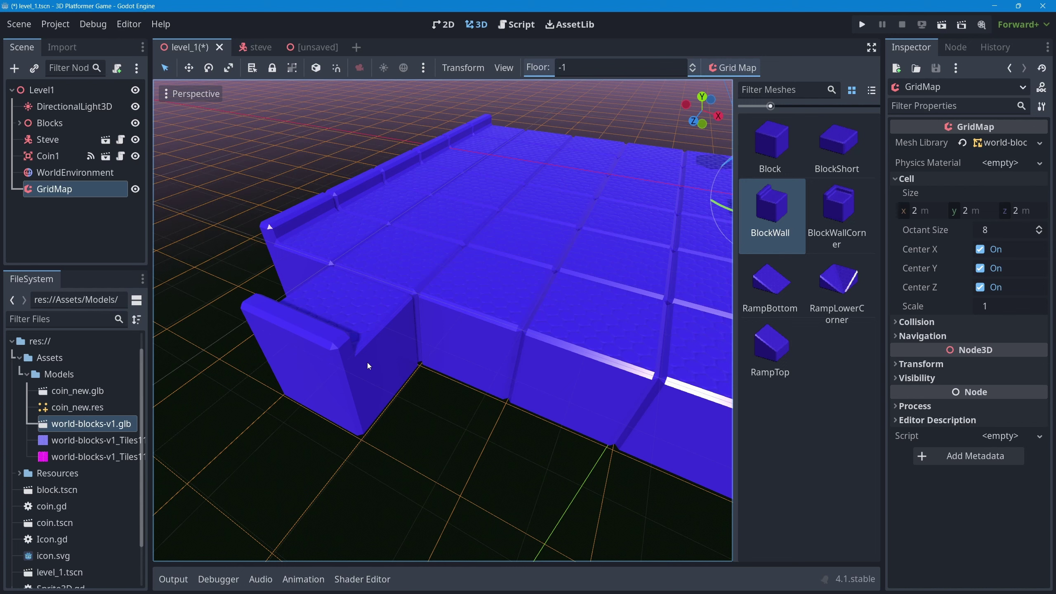
pyautogui.press('a')
pyautogui.press('a')
pyautogui.press('a')
pyautogui.press('a')
pyautogui.scroll(-5, 365, 370)
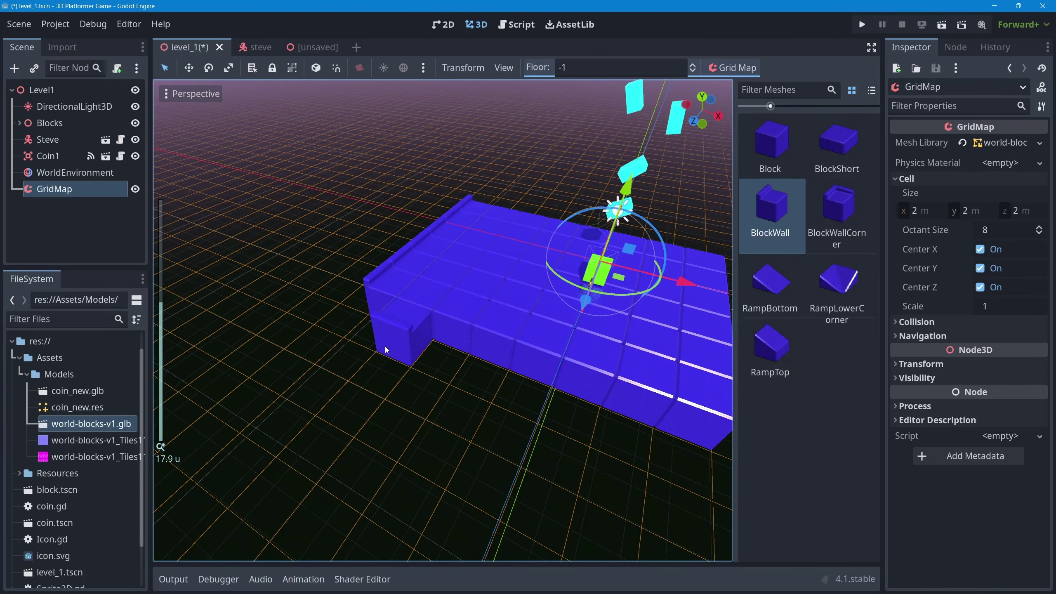
# - Paint BlockWall rows along the floor's positive Z side and, with the brush rotated to match, along its positive X side
pyautogui.moveTo(385, 346); pyautogui.dragTo(668, 438)
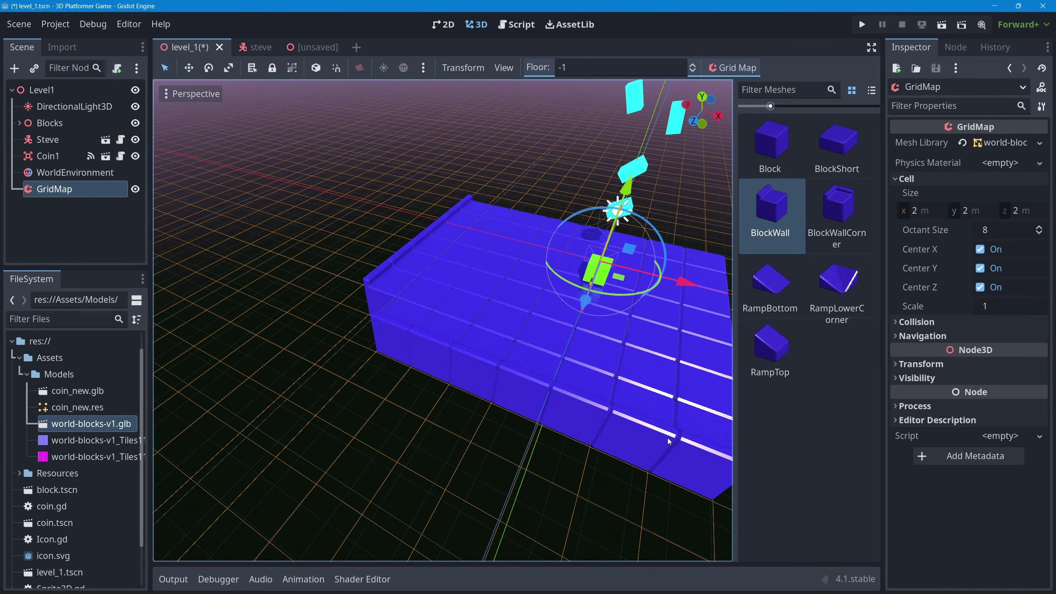
pyautogui.keyDown('shift'); pyautogui.moveTo(660, 434); pyautogui.dragTo(401, 397, button='middle'); pyautogui.keyUp('shift')
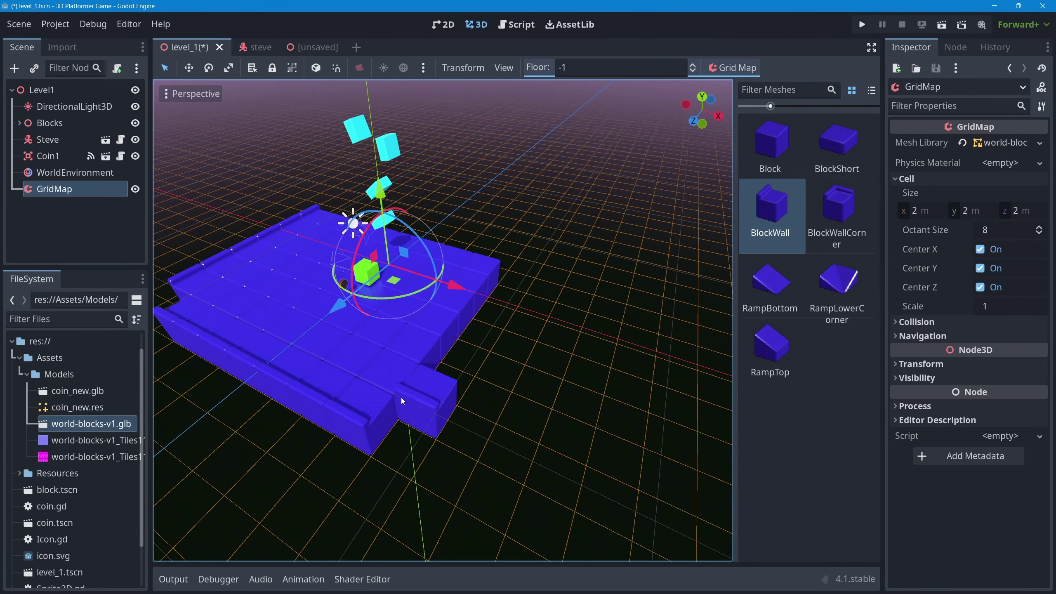
pyautogui.press('s')
pyautogui.press('s')
pyautogui.press('s')
pyautogui.click(437, 412)
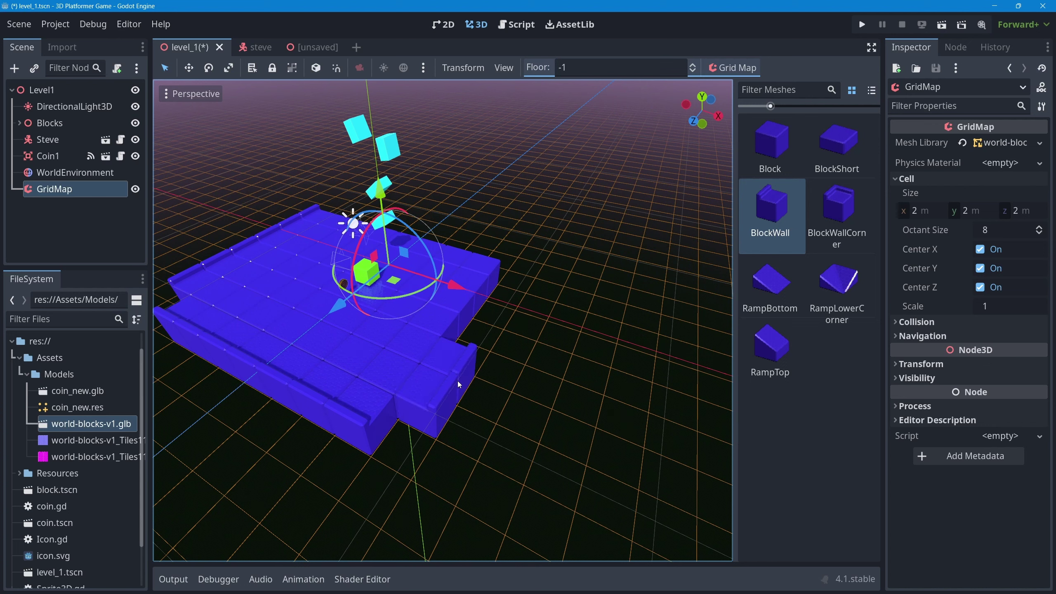
pyautogui.press('s')
pyautogui.press('s')
pyautogui.press('s')
pyautogui.click(460, 377)
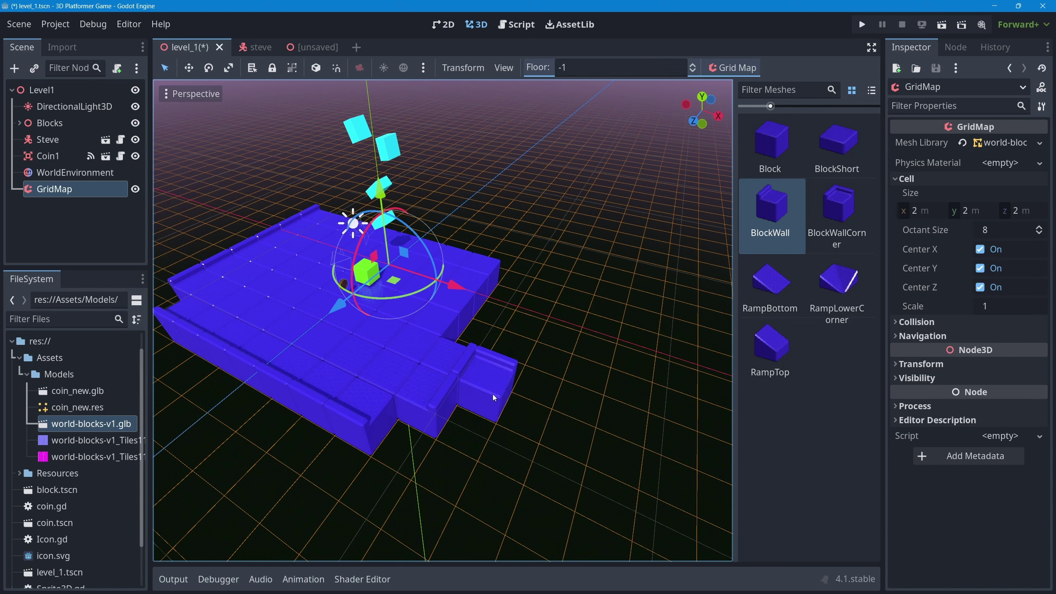
pyautogui.press('s')
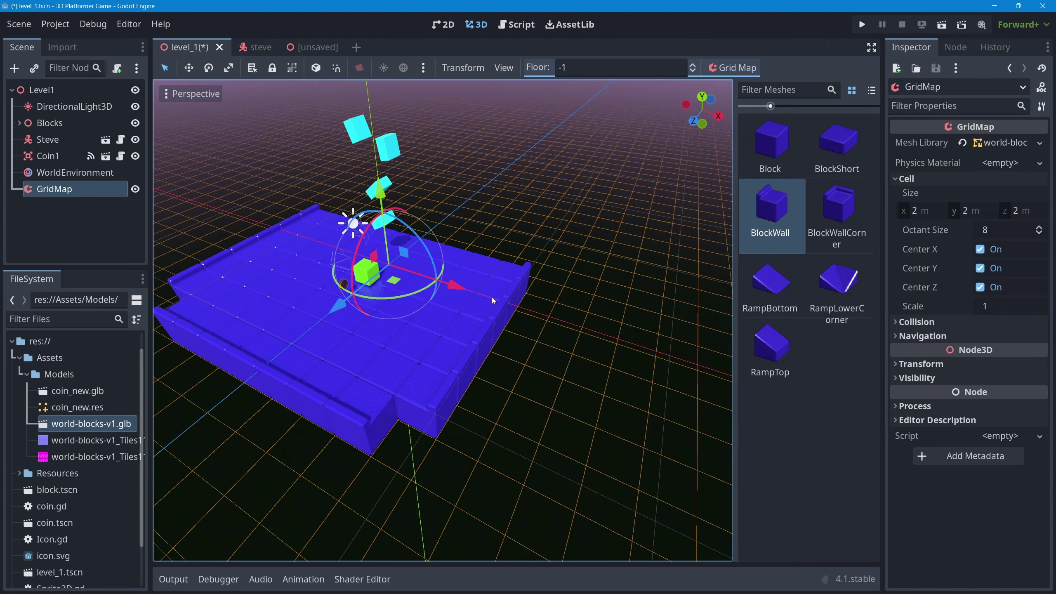
# - Rotate the BlockWall brush once more and paint a wall row along the floor's remaining negative Z side
pyautogui.moveTo(499, 287); pyautogui.dragTo(449, 308, button='middle')
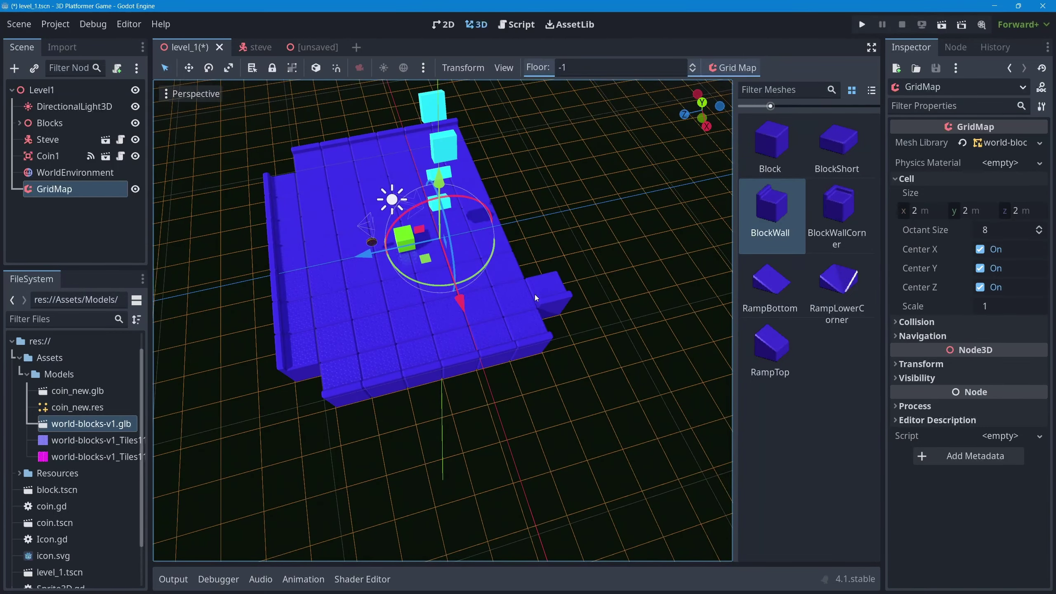
pyautogui.press('s')
pyautogui.moveTo(520, 259); pyautogui.dragTo(612, 352, button='middle')
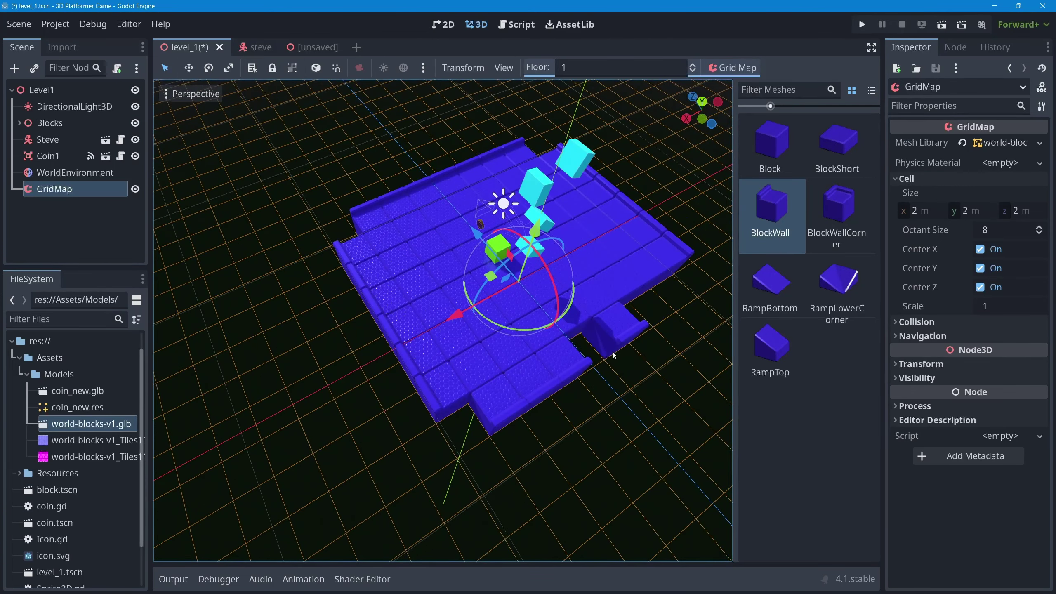
pyautogui.moveTo(589, 352); pyautogui.dragTo(661, 313)
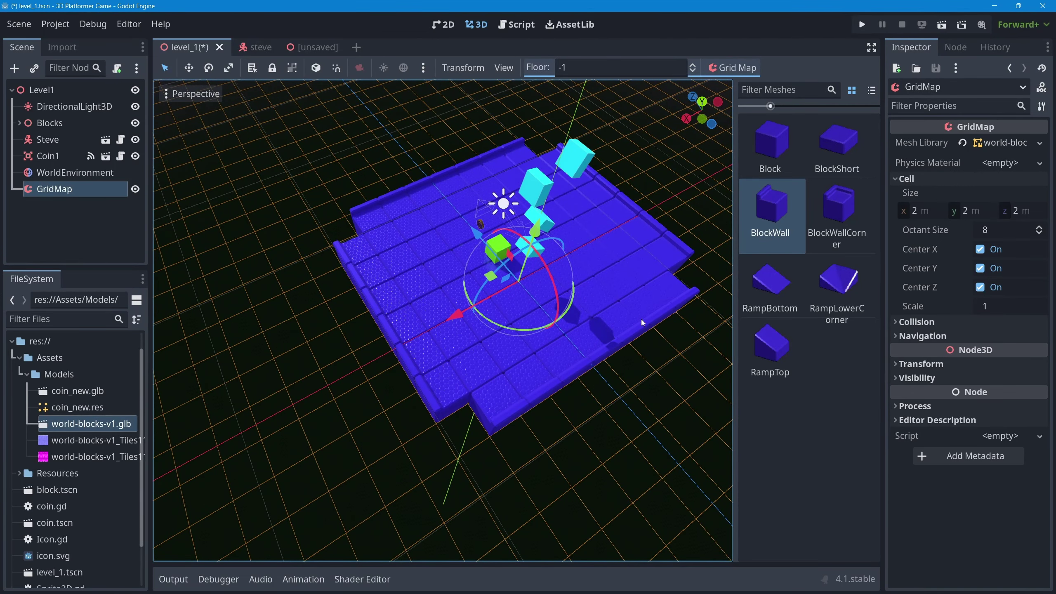
# - Place BlockWallCorner tiles, turned to match the adjoining walls, in the open corners of the walled floor
pyautogui.click(837, 204)
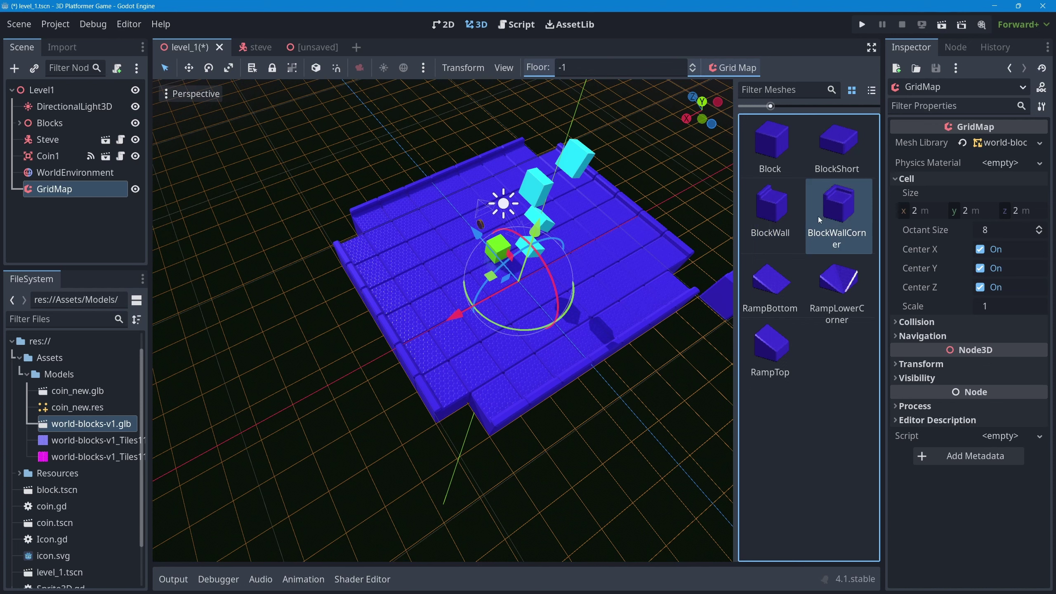
pyautogui.click(336, 248)
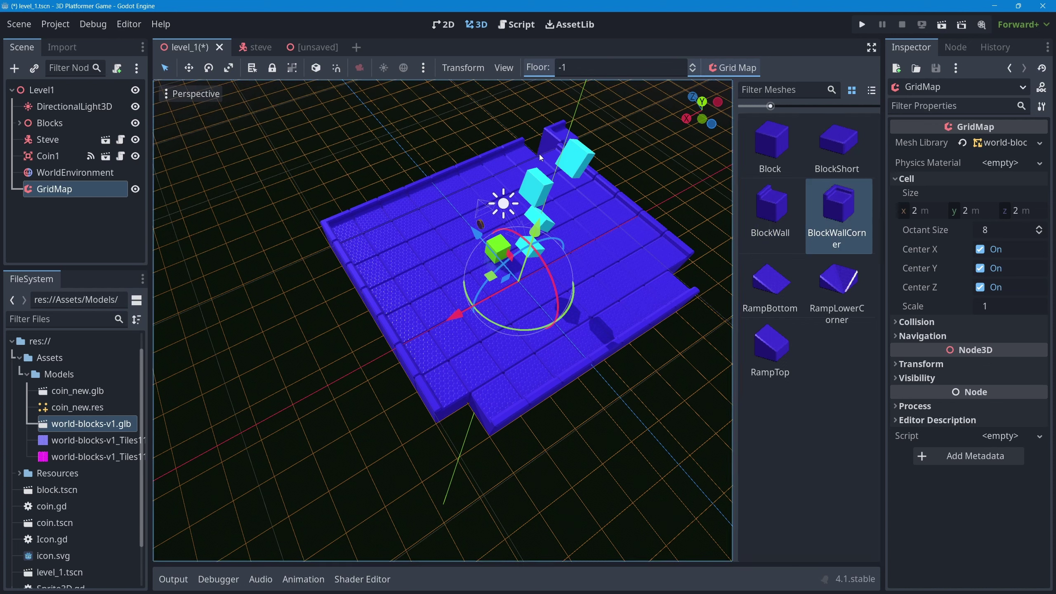
pyautogui.click(539, 157)
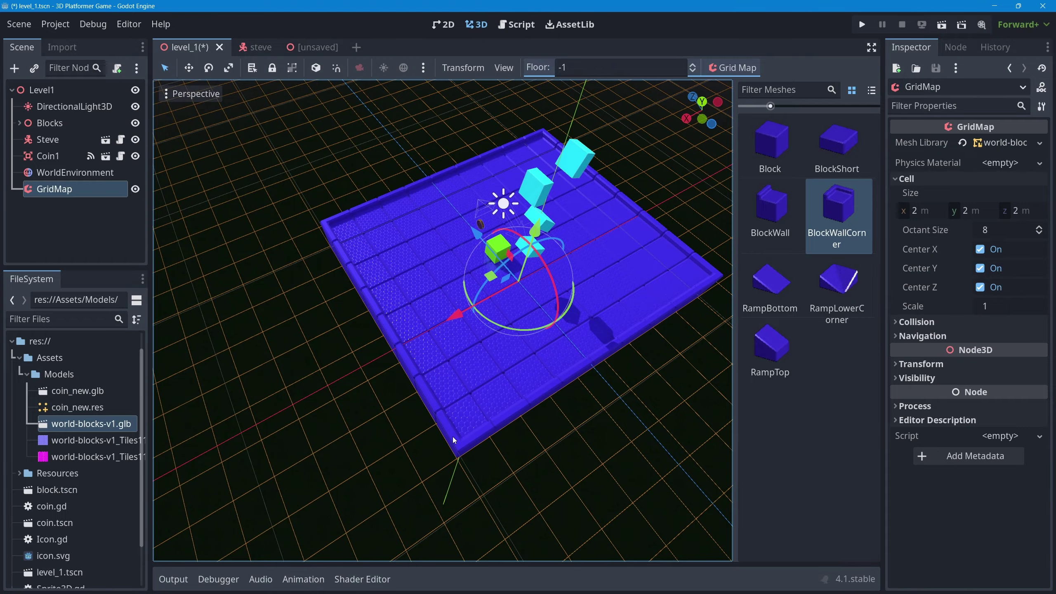
pyautogui.moveTo(485, 442); pyautogui.dragTo(481, 301, button='middle')
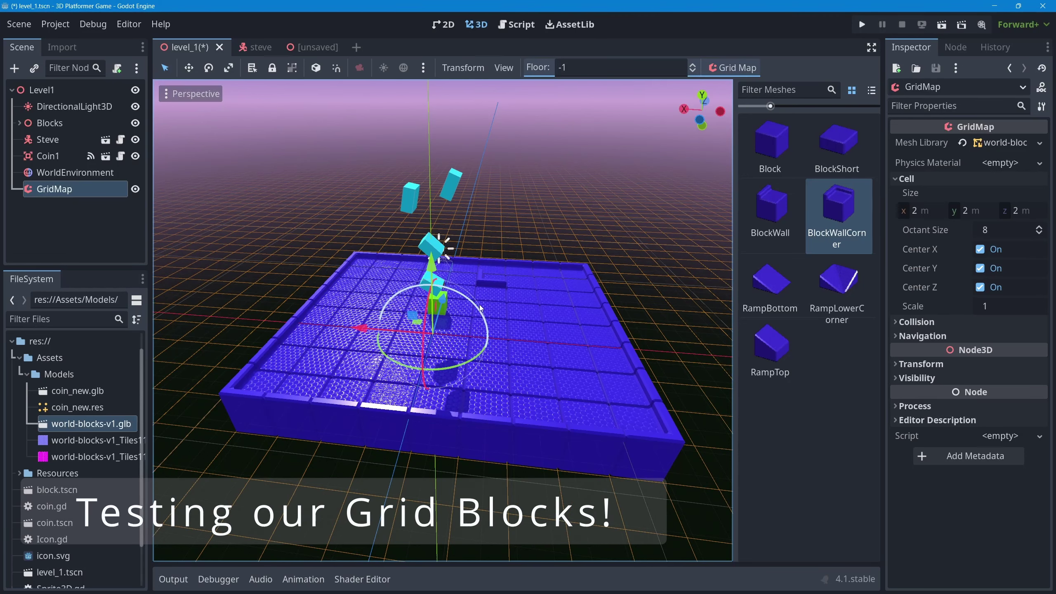
# - Test-run the current level scene, move the green player cube around the walled floor, and close the game
pyautogui.press('F5')
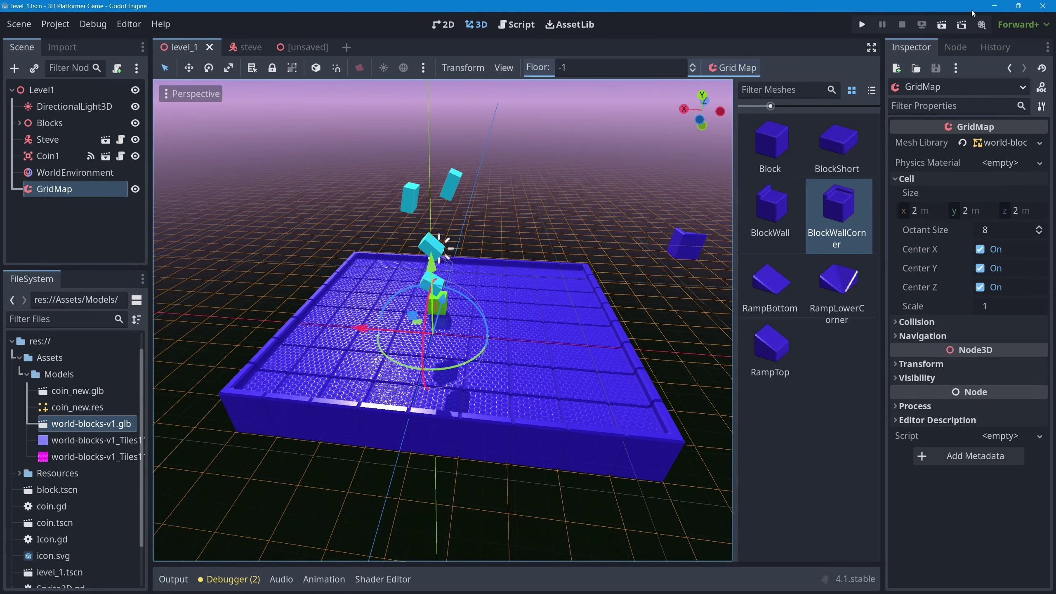
pyautogui.click(942, 26)
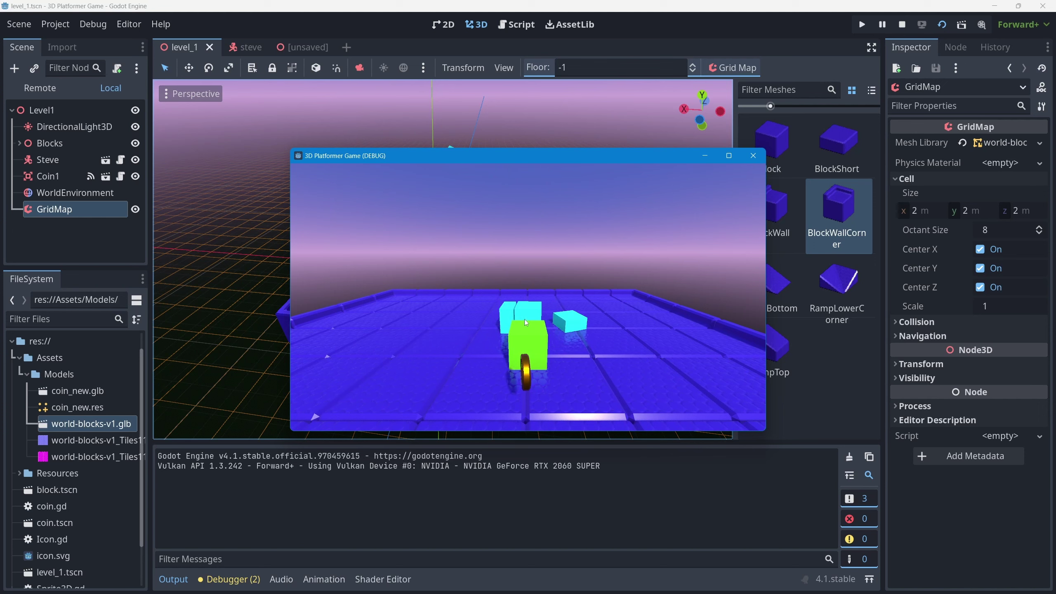
pyautogui.press('a')
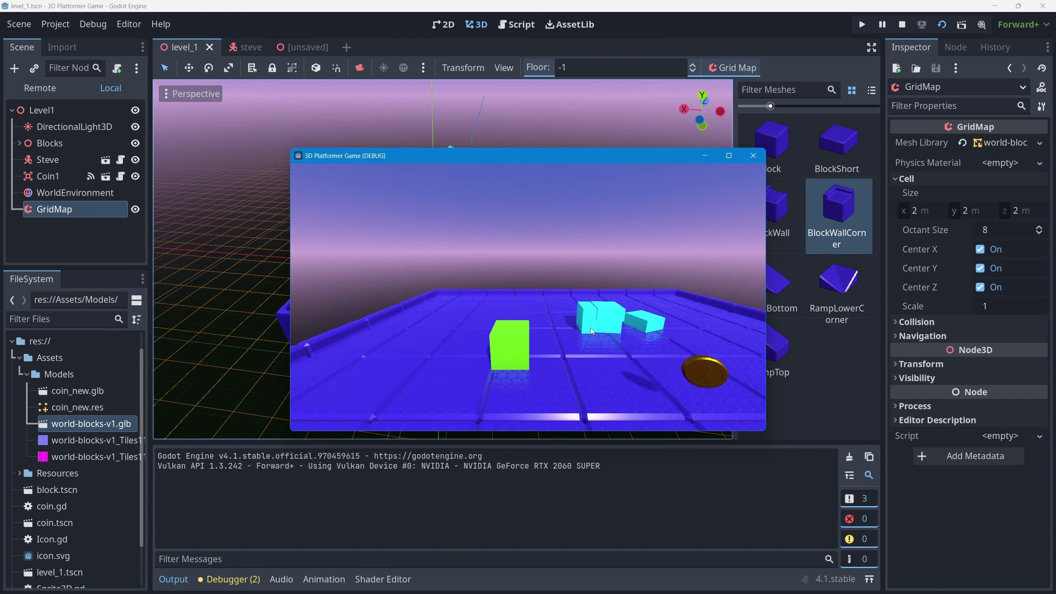
pyautogui.press('w')
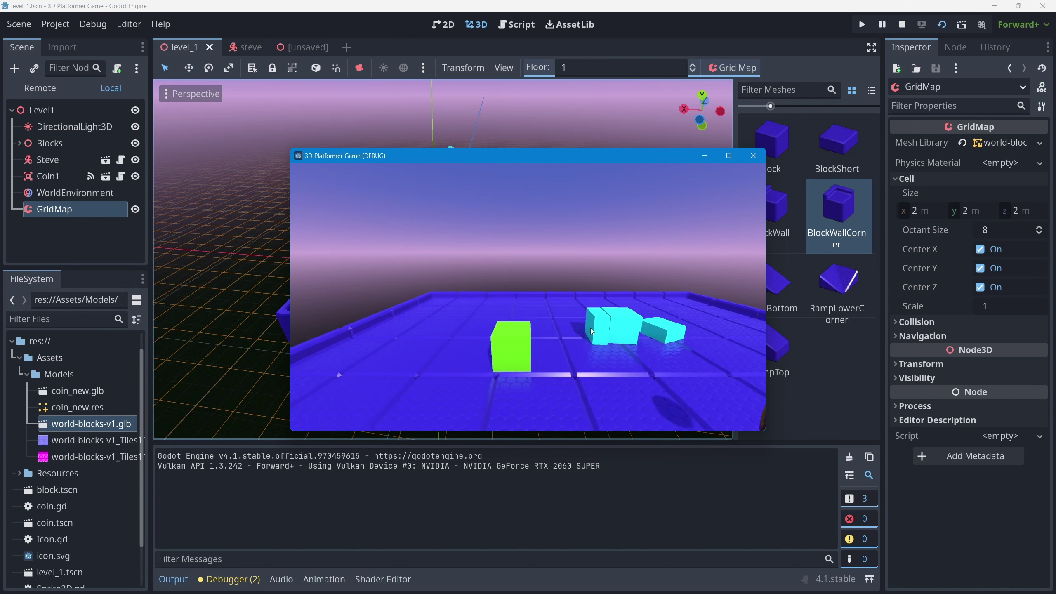
pyautogui.press('a')
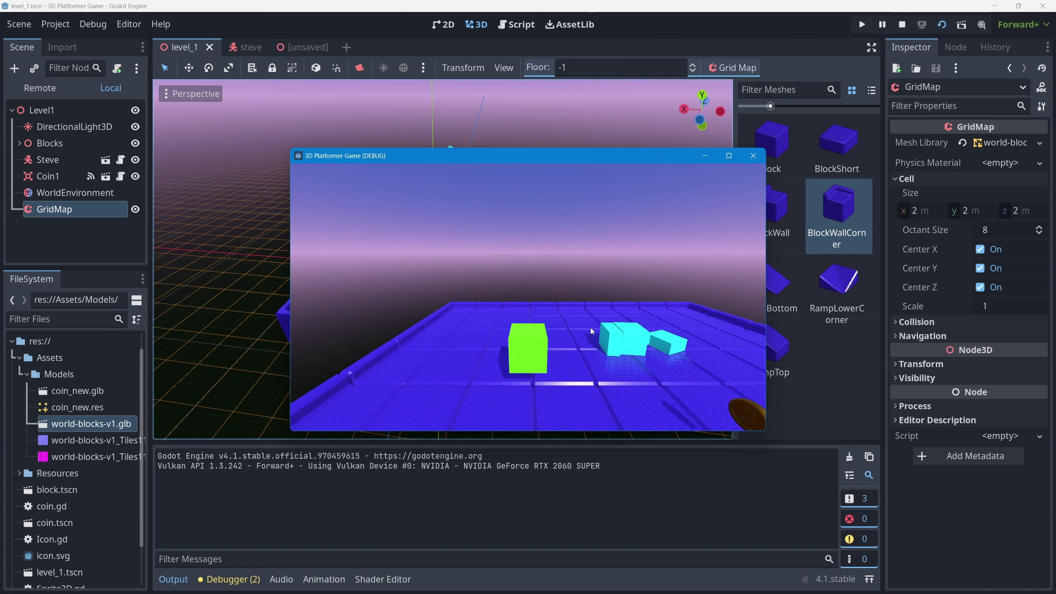
pyautogui.click(751, 156)
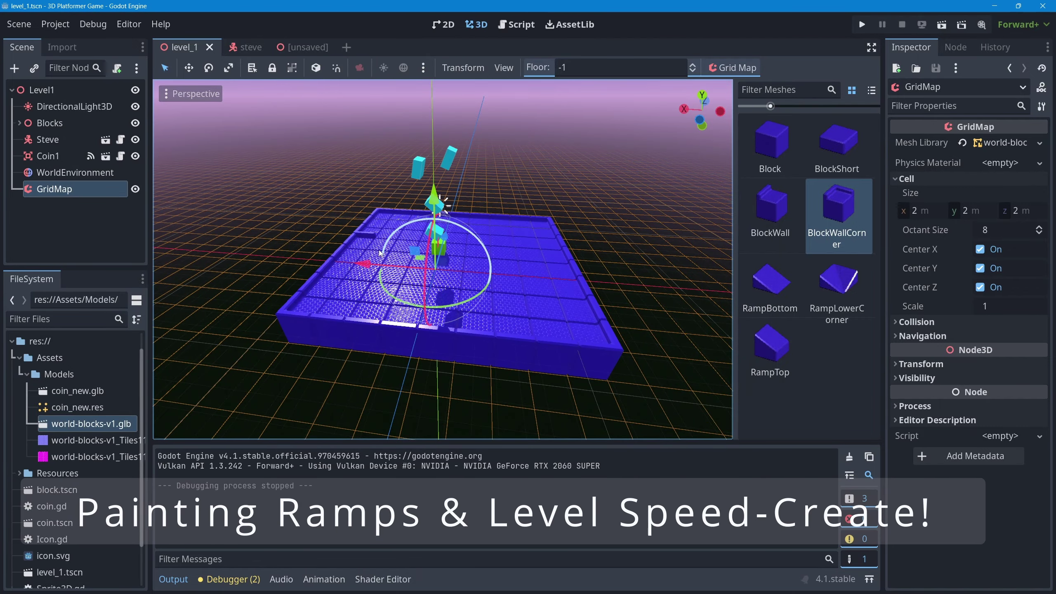
# - Paint plain Block tiles over two wall tiles on the positive X side of the floor to make an opening
pyautogui.keyDown('shift'); pyautogui.moveTo(451, 284); pyautogui.dragTo(480, 286, button='middle'); pyautogui.keyUp('shift')
pyautogui.scroll(5, 494, 295)
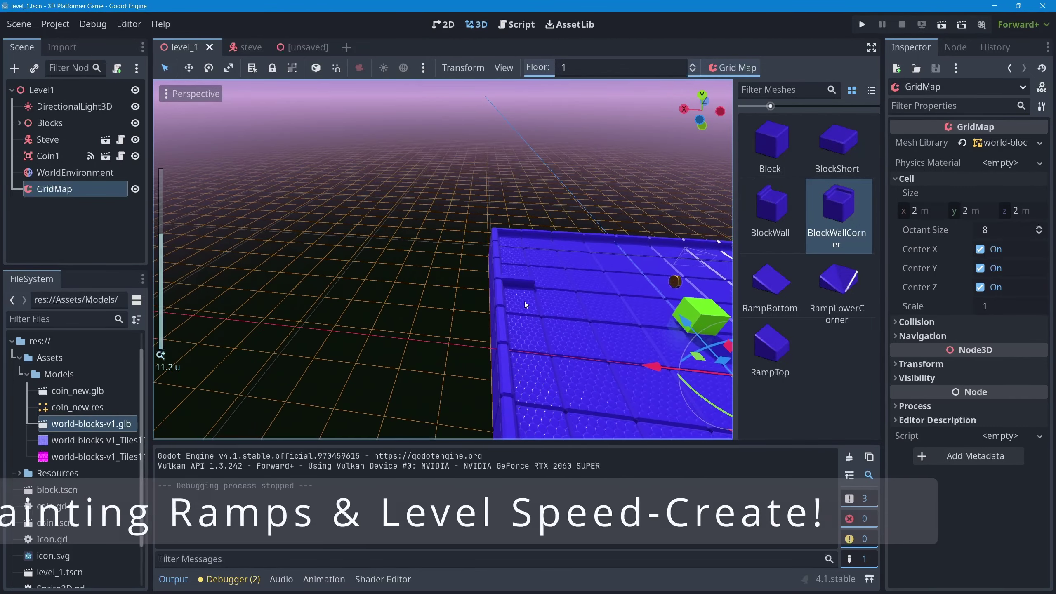
pyautogui.keyDown('shift'); pyautogui.moveTo(544, 294); pyautogui.dragTo(500, 263, button='middle'); pyautogui.keyUp('shift')
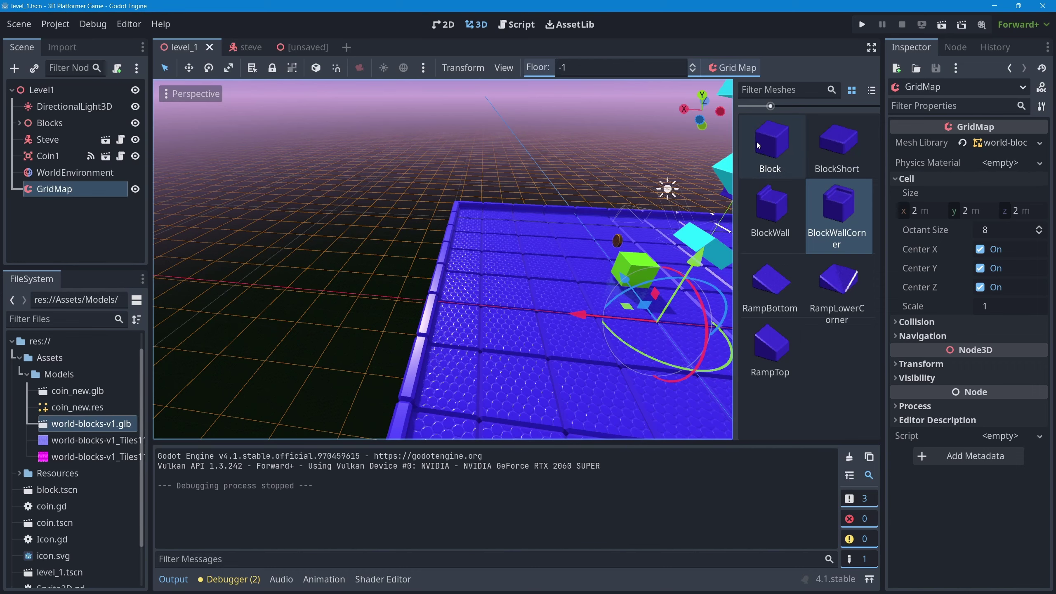
pyautogui.click(770, 146)
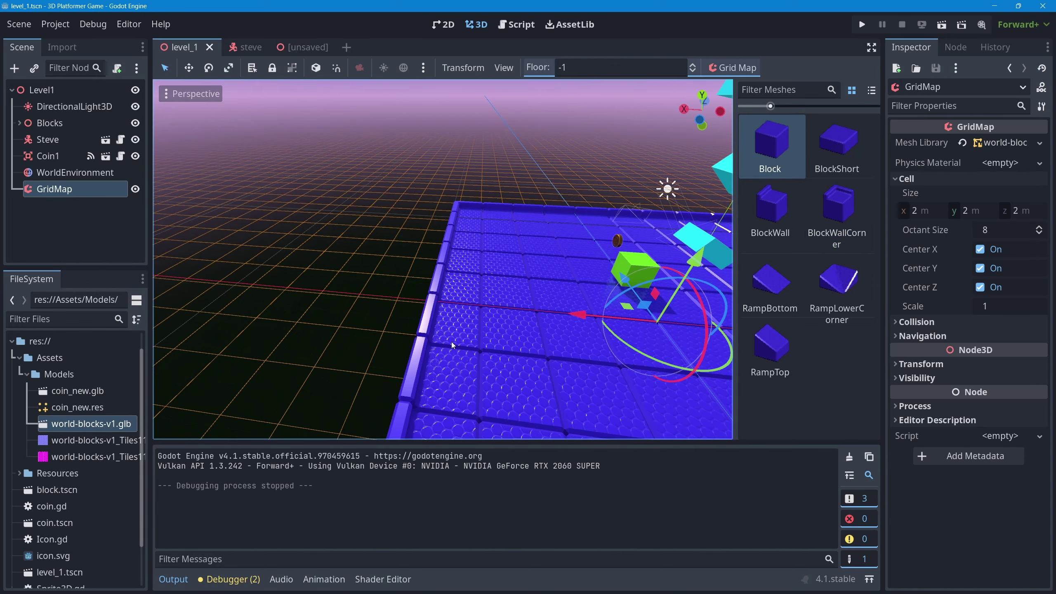
pyautogui.moveTo(453, 319); pyautogui.dragTo(463, 342, button='middle')
pyautogui.moveTo(474, 325)
pyautogui.mouseDown()
pyautogui.moveTo(482, 307)
pyautogui.moveTo(494, 324)
pyautogui.mouseUp()
pyautogui.moveTo(492, 311); pyautogui.dragTo(449, 288, button='middle')
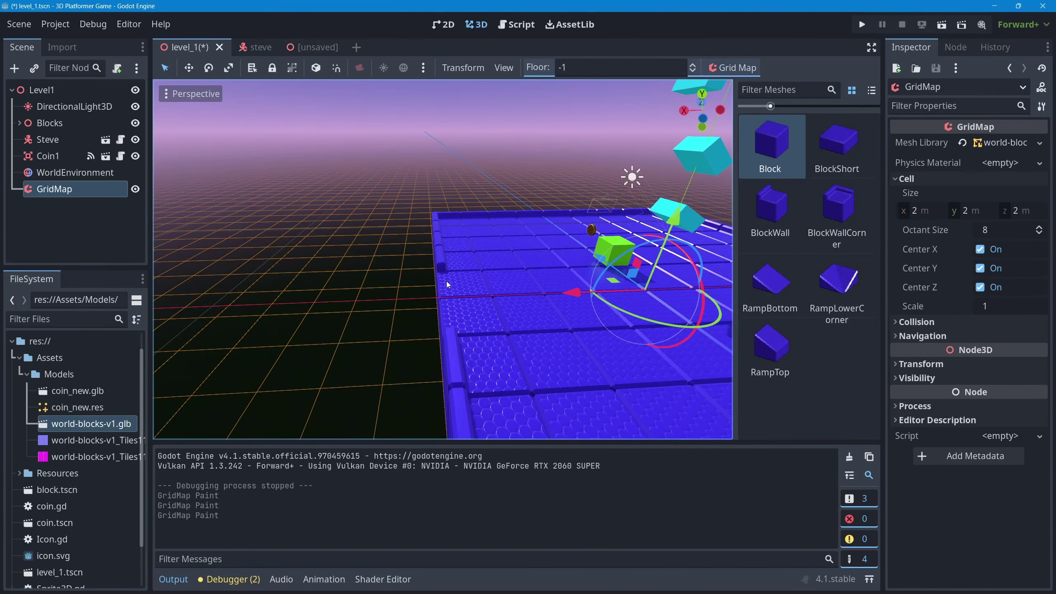
# - Set the grid floor to 0 and paint two RampBottom tiles just outside the opening on the positive X side
pyautogui.click(770, 280)
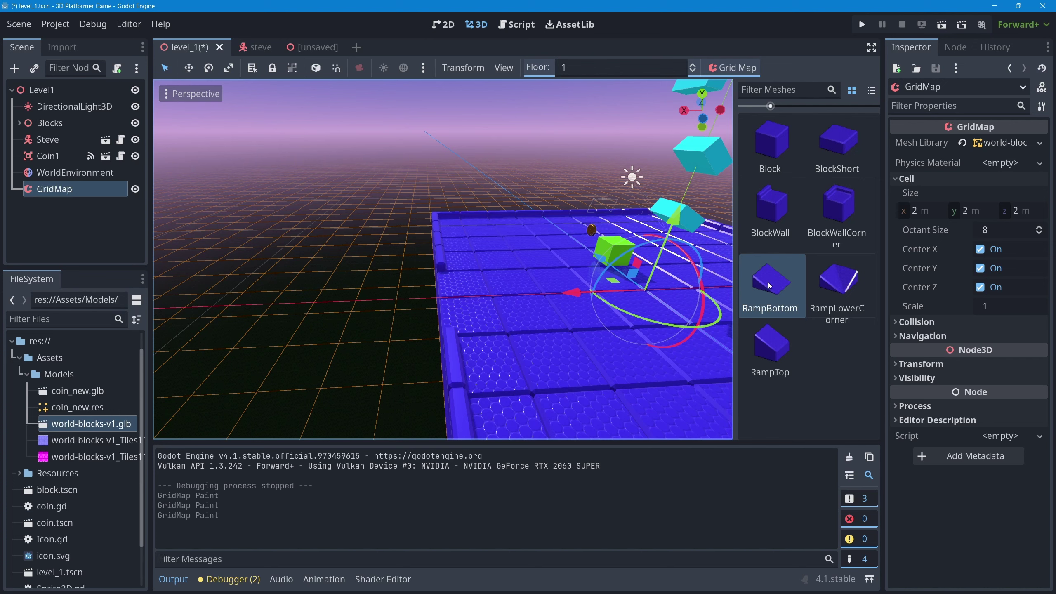
pyautogui.click(693, 65)
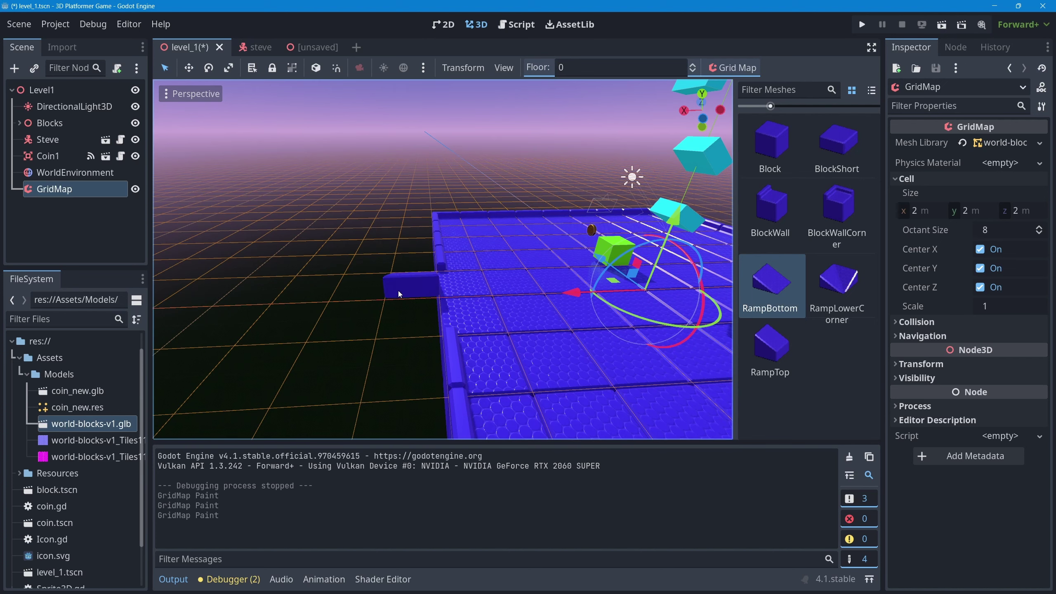
pyautogui.click(397, 290)
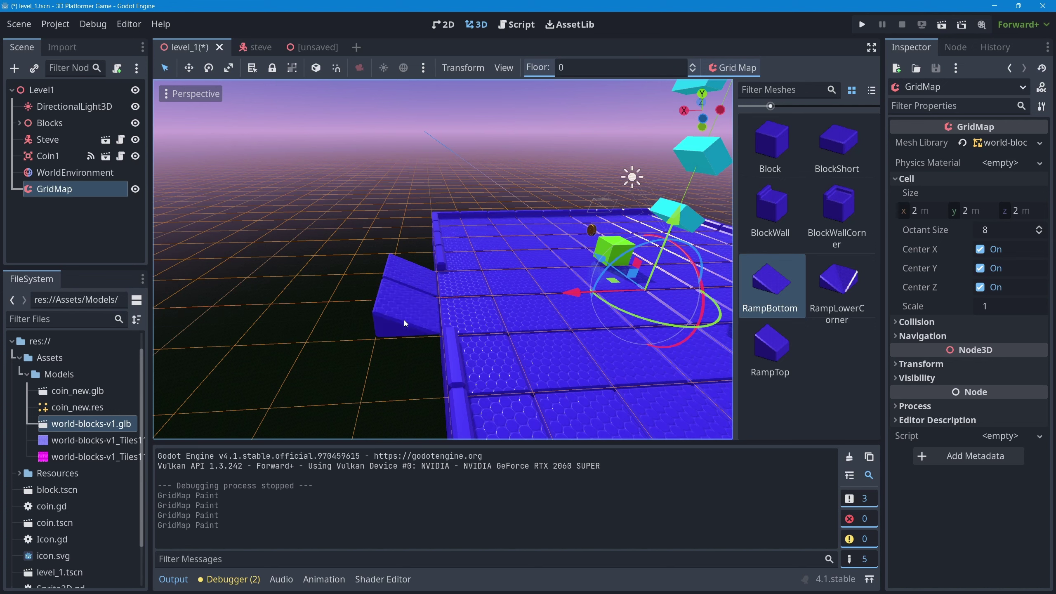
pyautogui.click(404, 320)
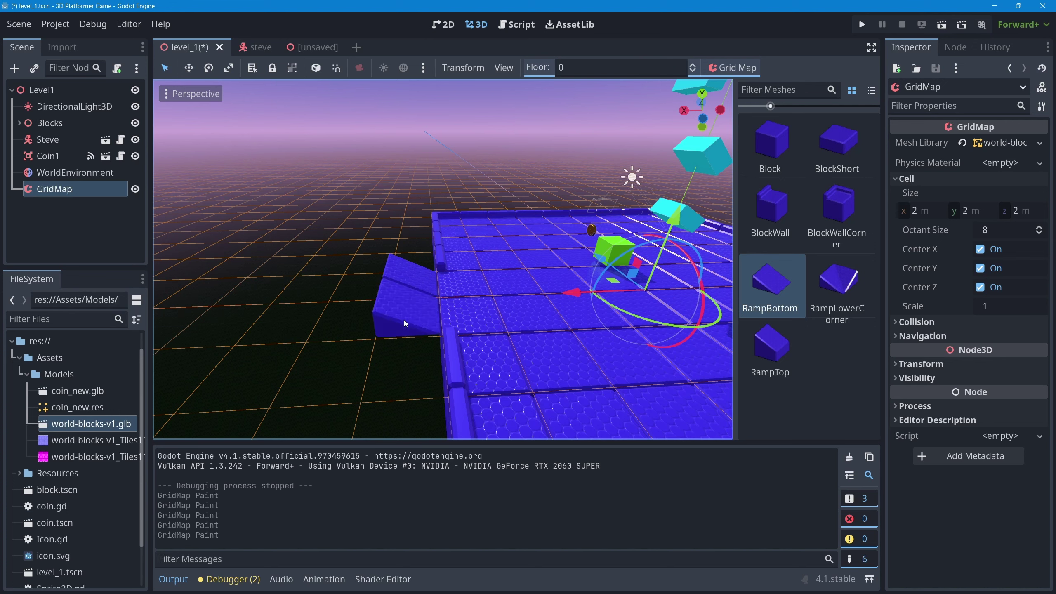
# - Paint RampTop tiles against the outer end of the RampBottom tiles to continue the ramp upward
pyautogui.click(769, 345)
pyautogui.moveTo(366, 311); pyautogui.dragTo(368, 289)
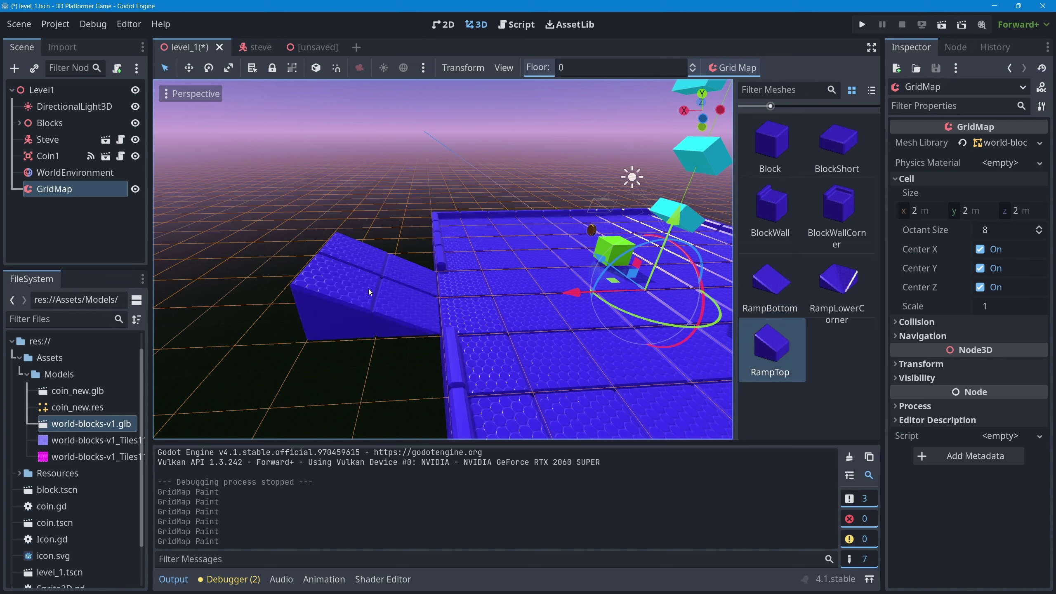
pyautogui.click(423, 289)
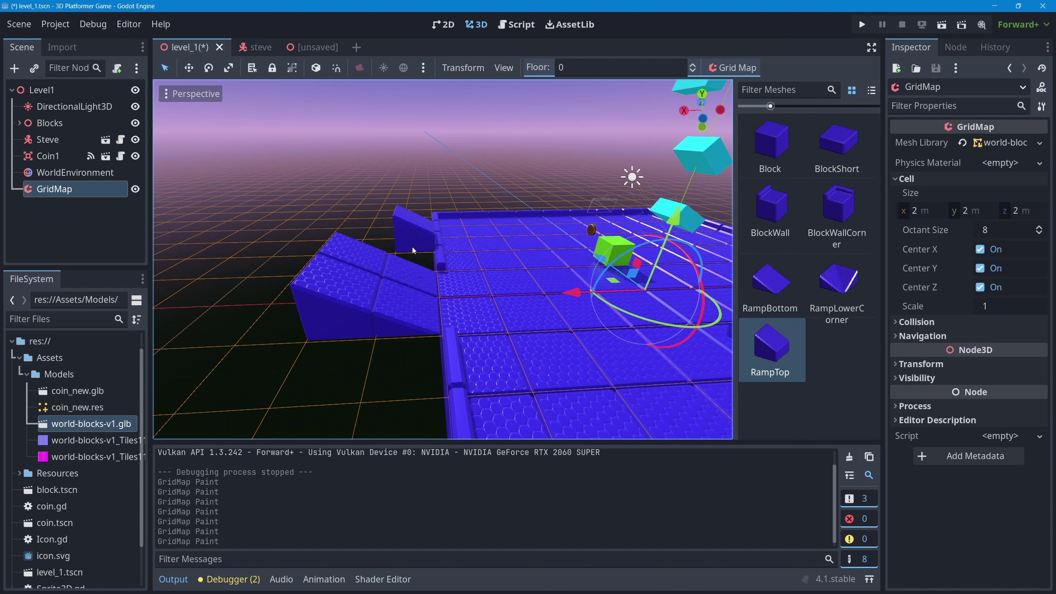
pyautogui.scroll(-3, 454, 301)
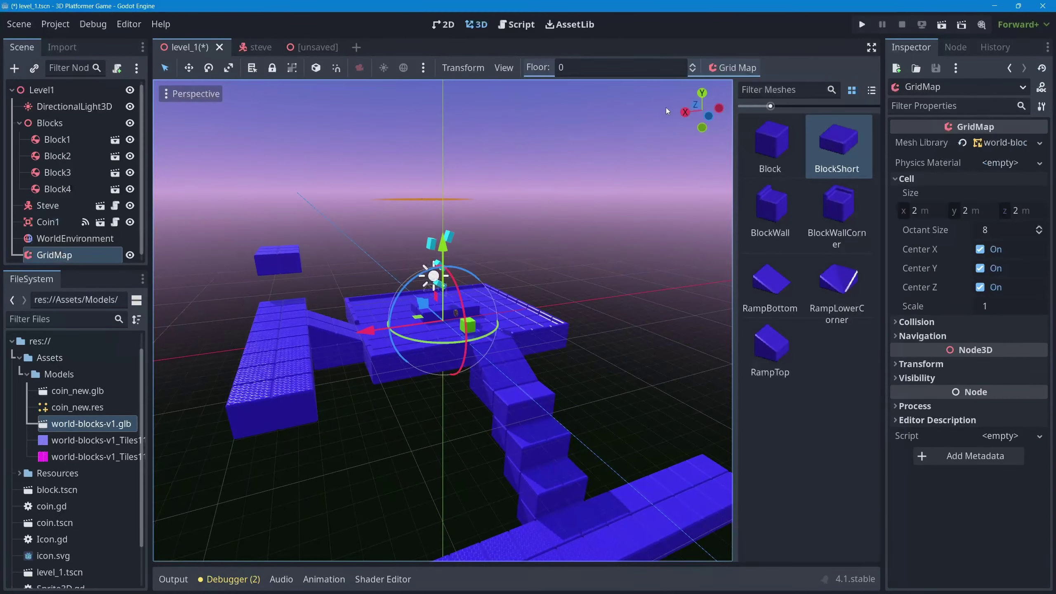
pyautogui.click(734, 68)
pyautogui.click(737, 125)
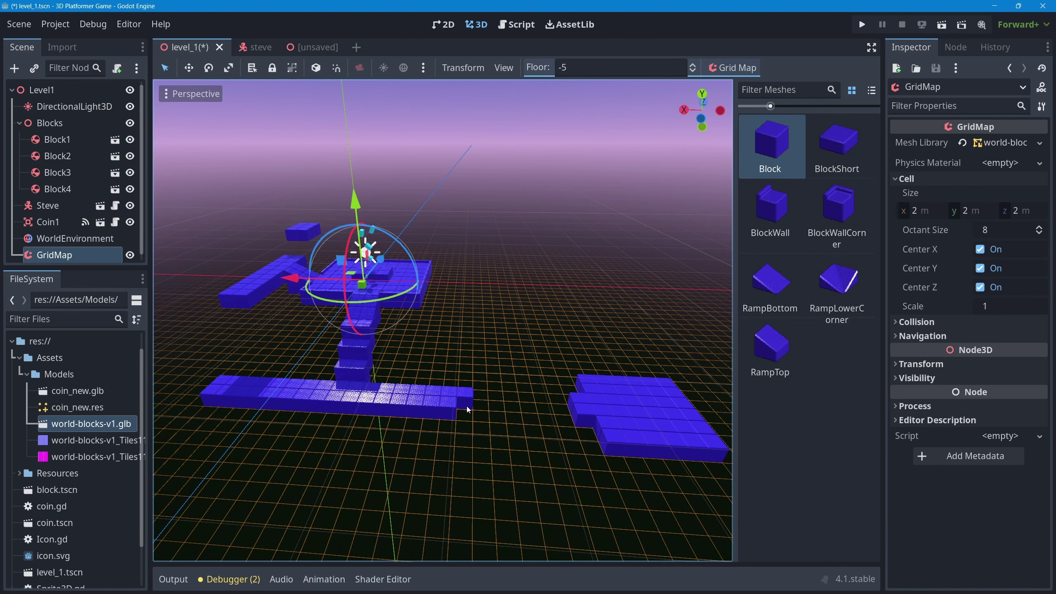
# - Raise the GridMap's editing floor level by level up to 6
pyautogui.press('e')
pyautogui.press('e')
pyautogui.press('e')
pyautogui.press('e')
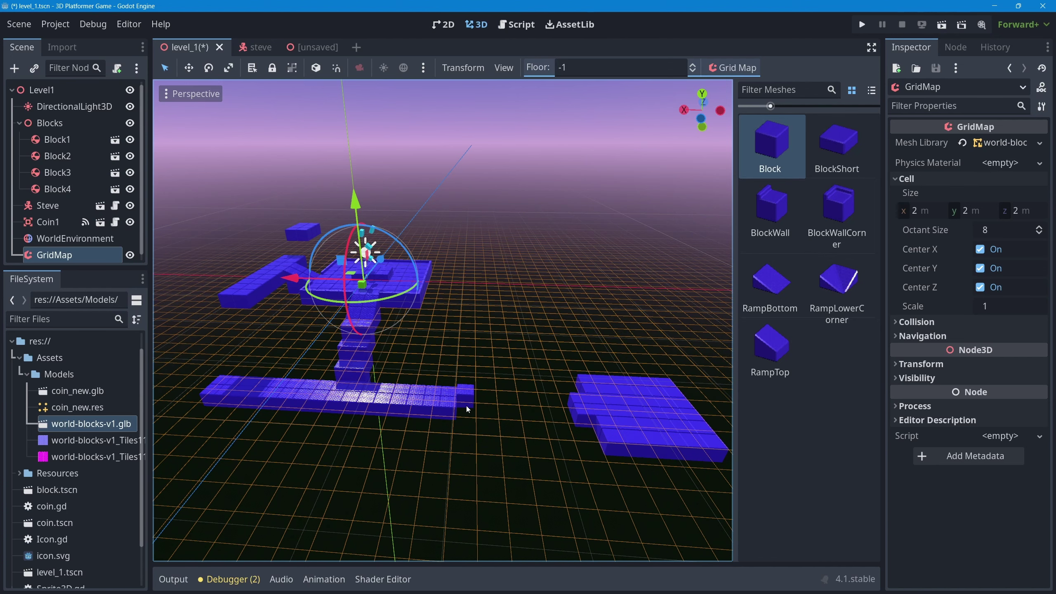
pyautogui.press('e')
pyautogui.press('e')
pyautogui.press('e')
pyautogui.press('e')
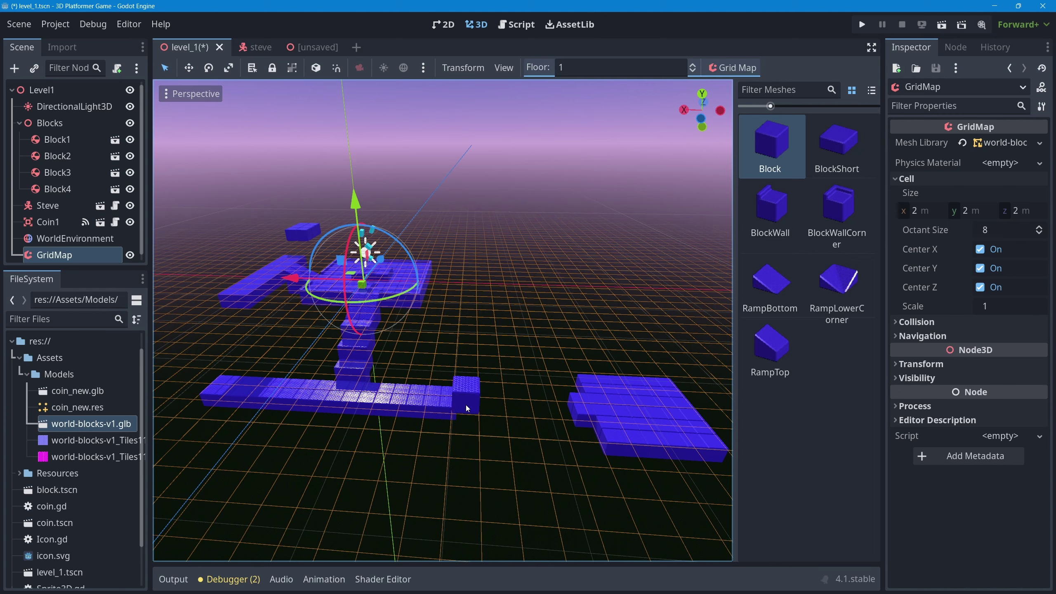
pyautogui.press('e')
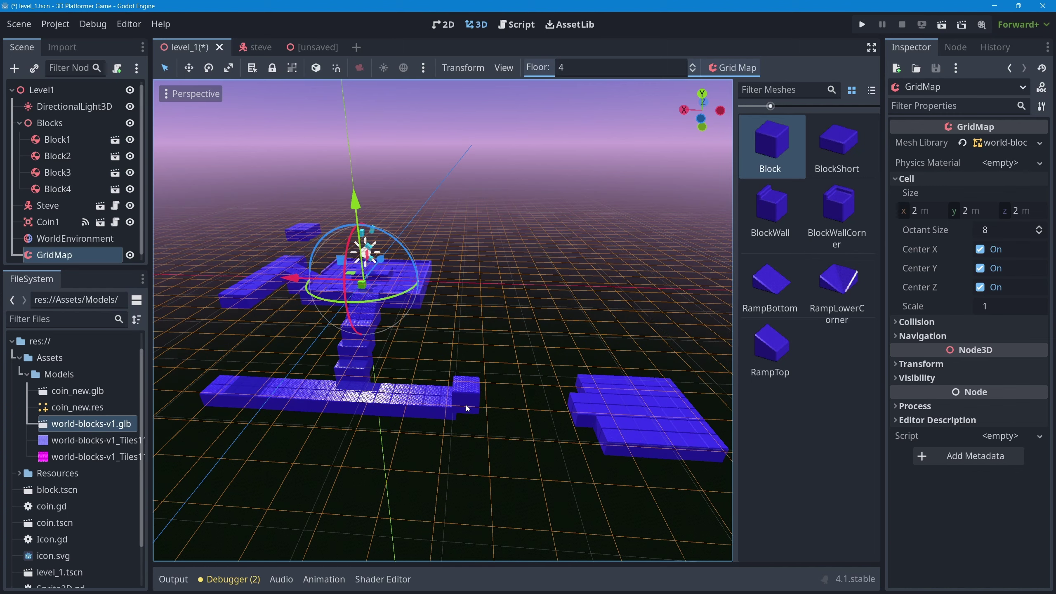
pyautogui.press('e')
pyautogui.press('e')
pyautogui.press('e')
# - Lower the GridMap's editing floor level by level to -2
pyautogui.press('q')
pyautogui.press('q')
pyautogui.press('q')
pyautogui.press('q')
pyautogui.press('q')
pyautogui.press('q')
pyautogui.press('q')
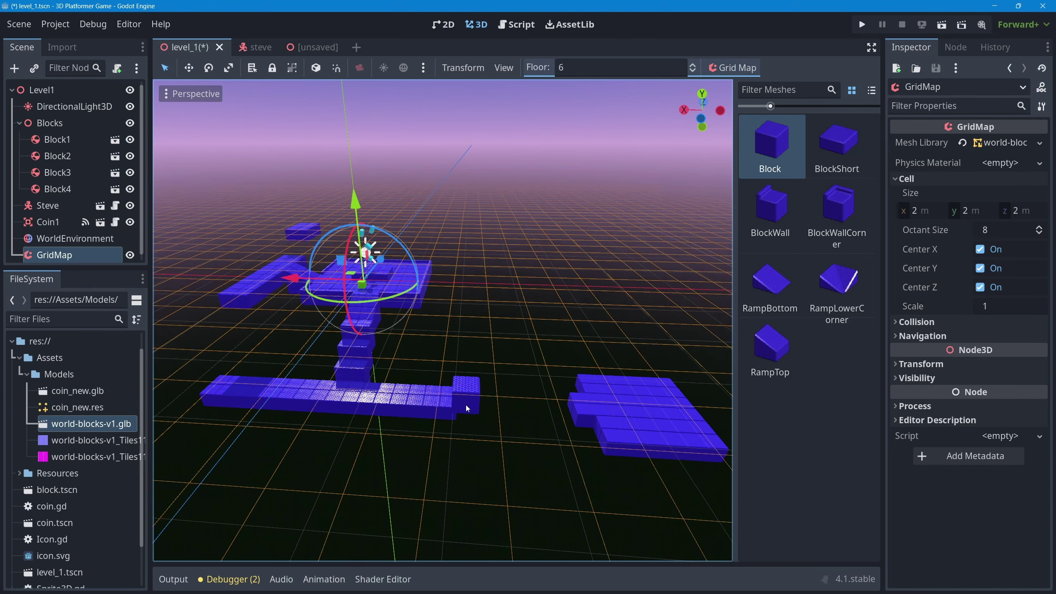
pyautogui.press('e')
pyautogui.press('e')
pyautogui.press('e')
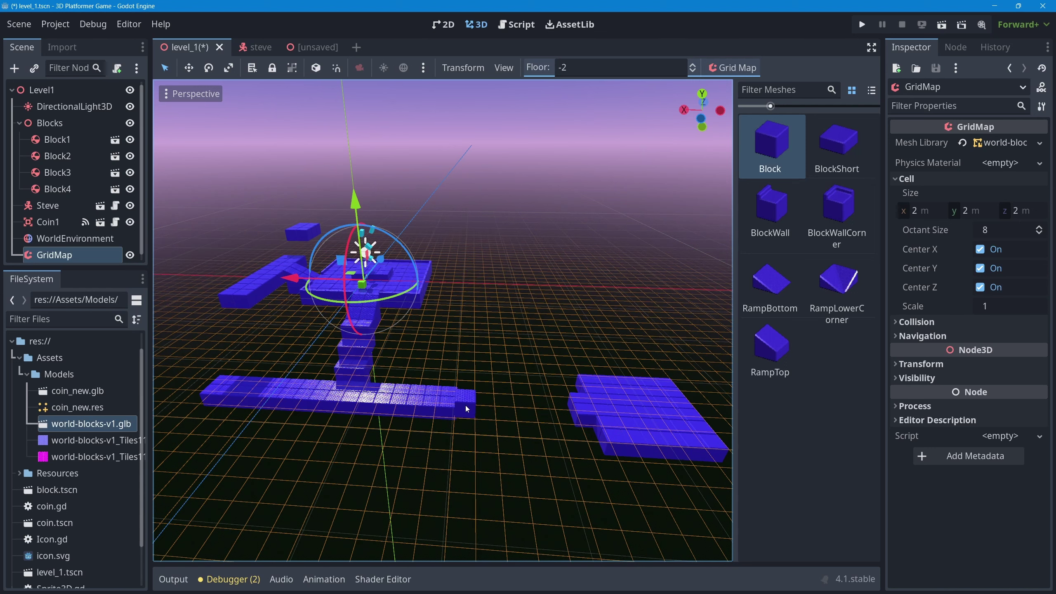
# - Move the GridMap's editing floor up to 4, and bring it back down to -3
pyautogui.press('q')
pyautogui.press('q')
pyautogui.press('q')
pyautogui.press('q')
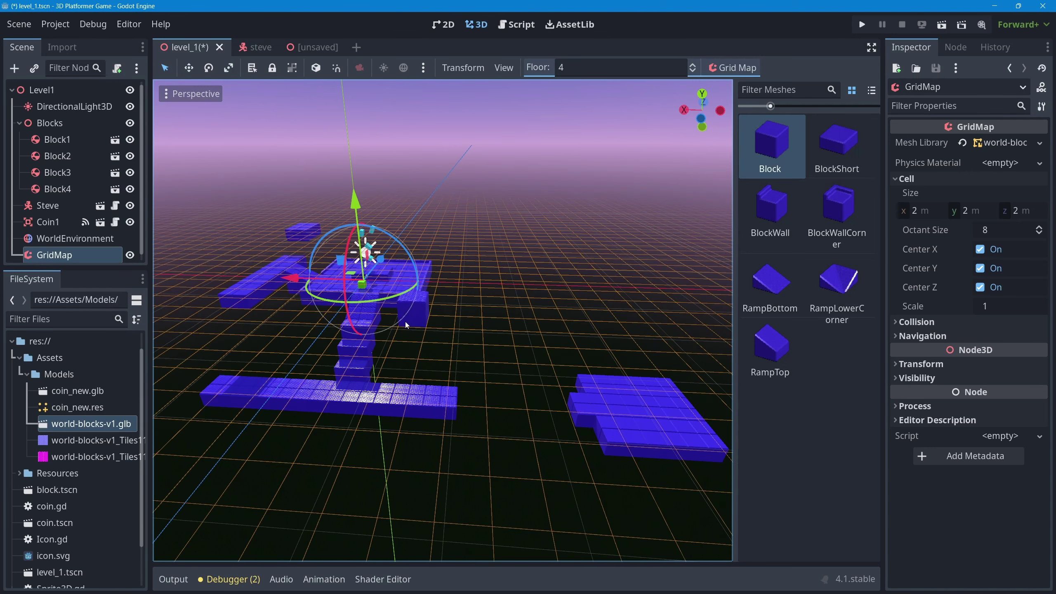
pyautogui.press('q')
pyautogui.press('q')
pyautogui.press('q')
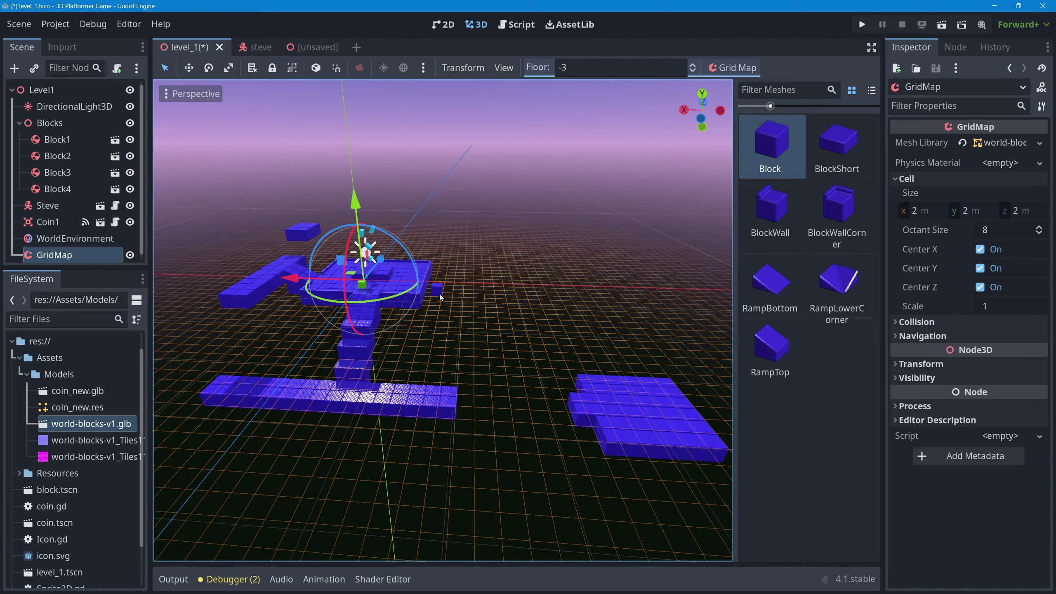
# - Switch GridMap editing to the X axis and paint Block tiles floating above the walled platform on plane 0
pyautogui.moveTo(438, 293); pyautogui.dragTo(406, 311, button='middle')
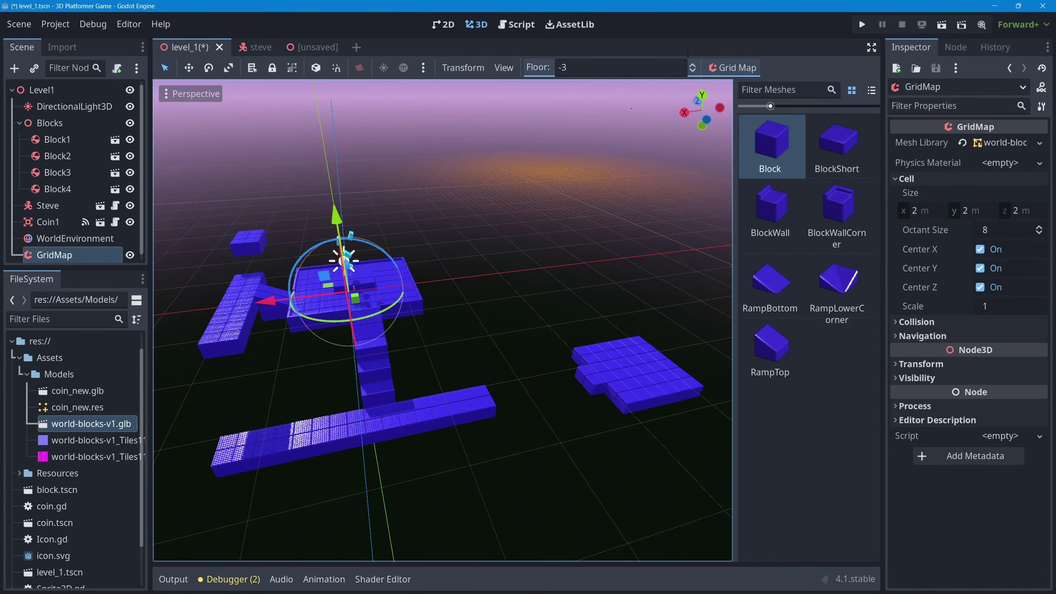
pyautogui.click(726, 70)
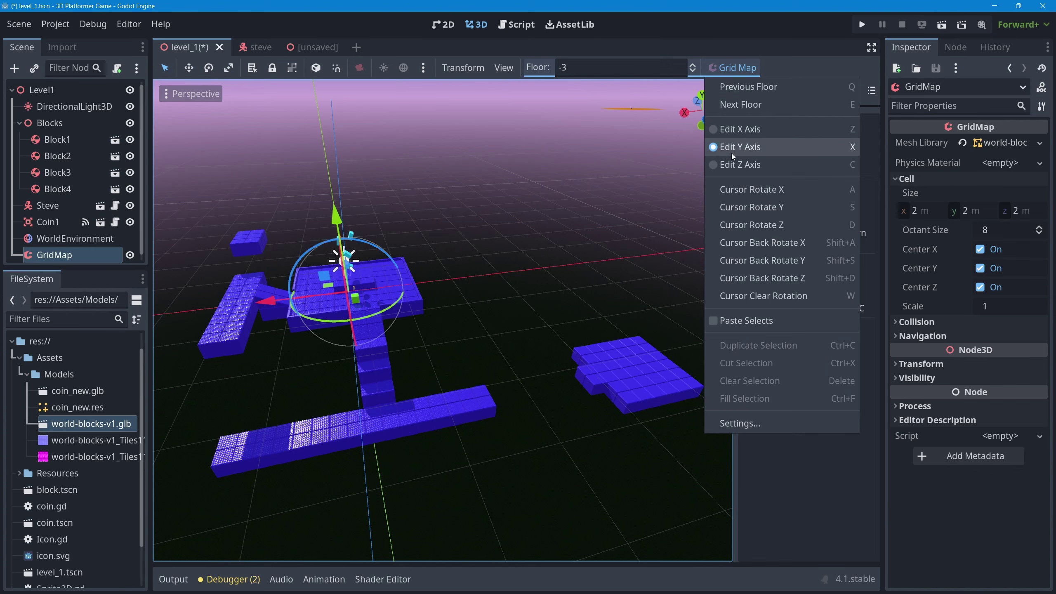
pyautogui.click(623, 51)
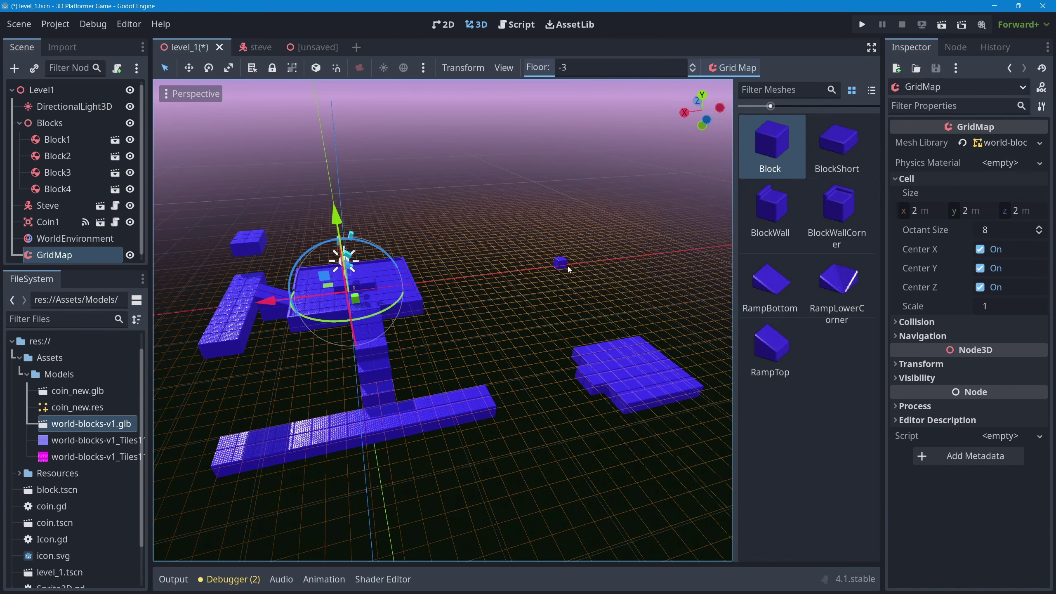
pyautogui.moveTo(499, 326); pyautogui.dragTo(332, 159, button='middle')
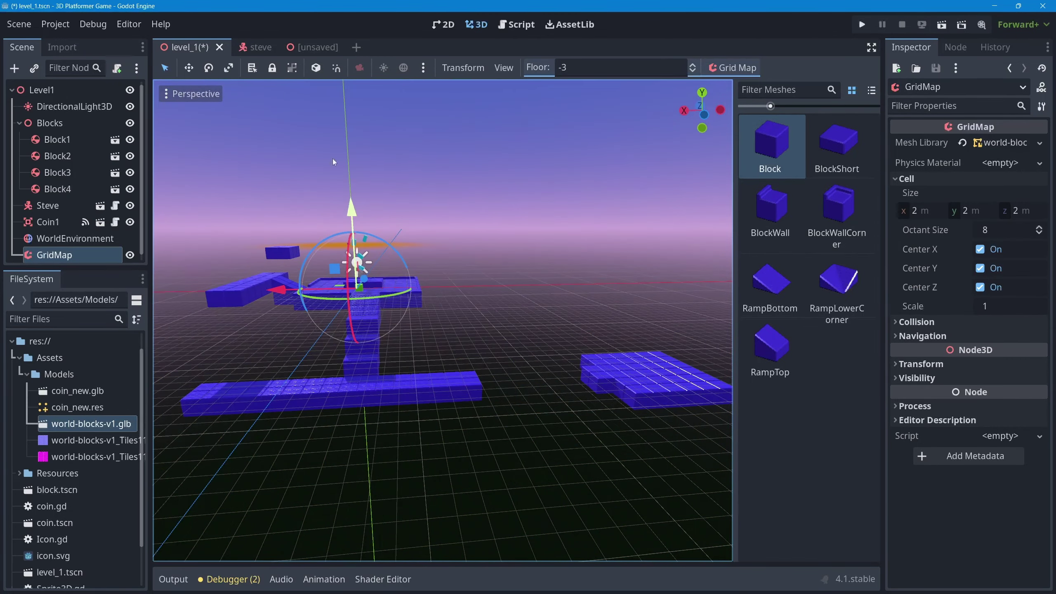
pyautogui.click(740, 68)
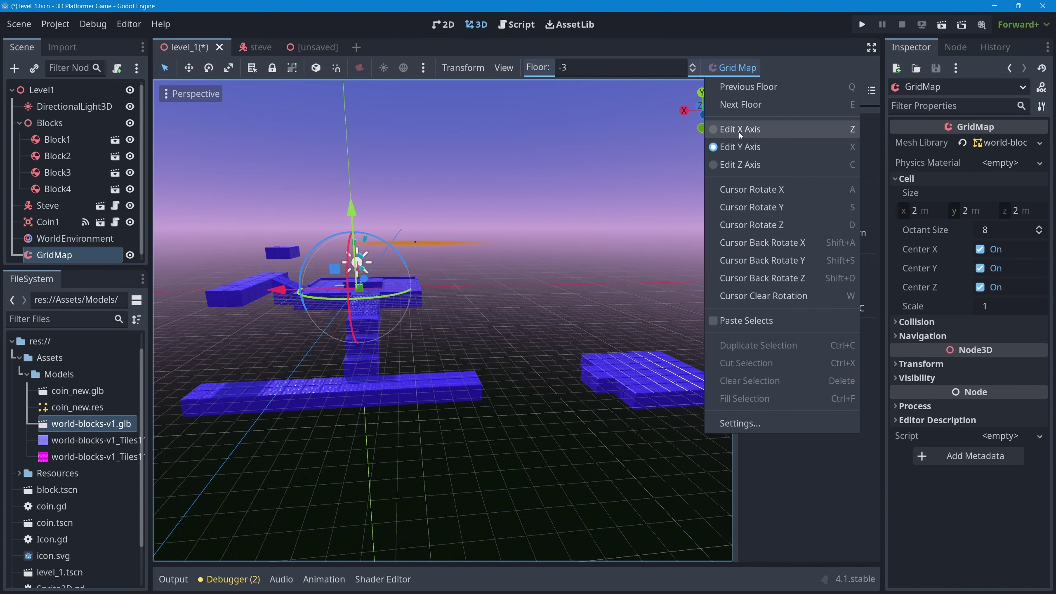
pyautogui.click(764, 132)
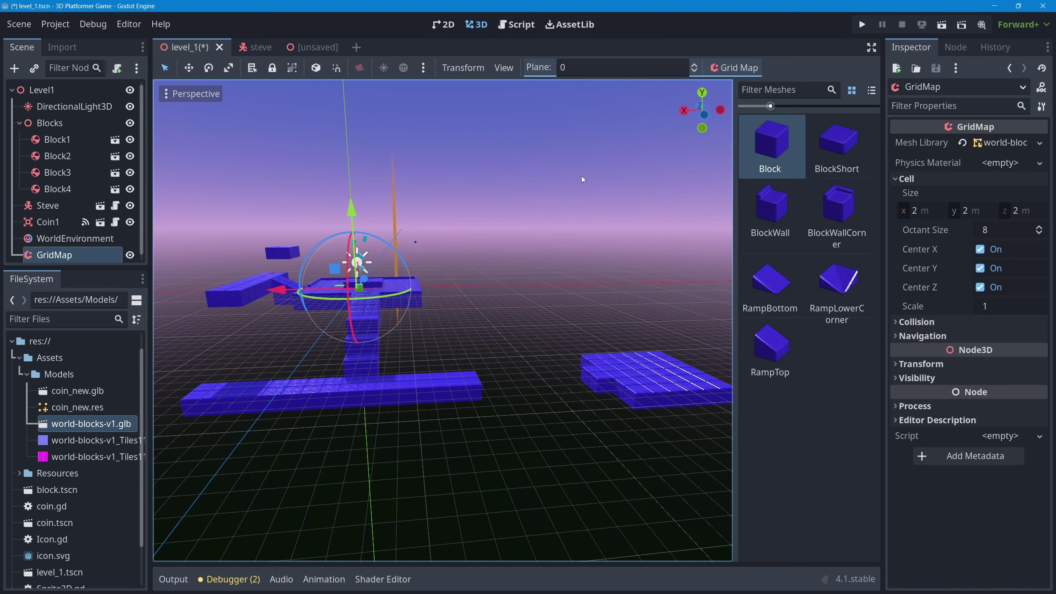
pyautogui.moveTo(474, 216); pyautogui.dragTo(496, 231, button='middle')
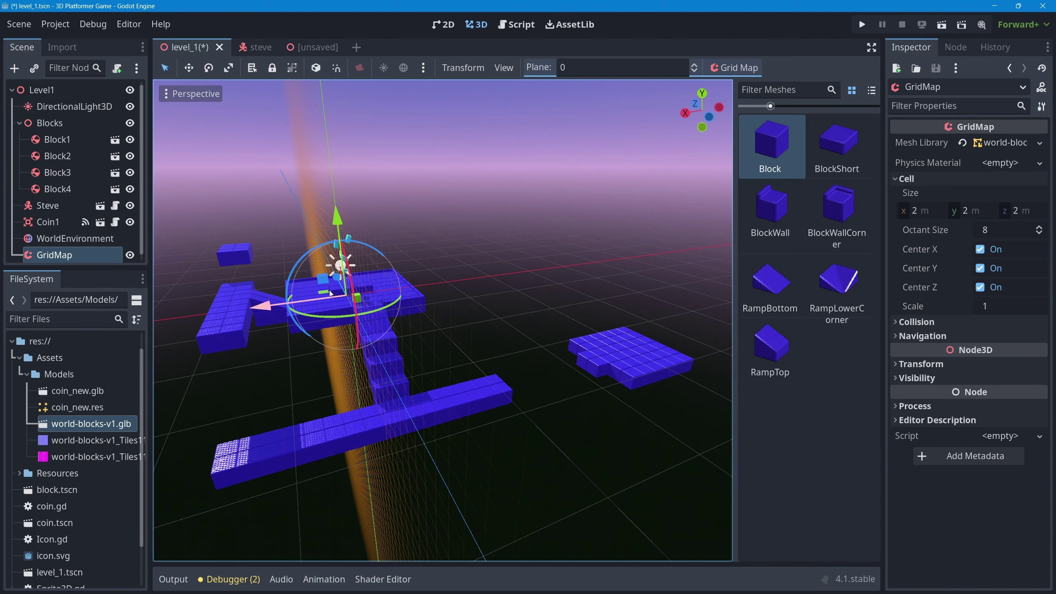
pyautogui.moveTo(310, 295); pyautogui.dragTo(351, 288, button='middle')
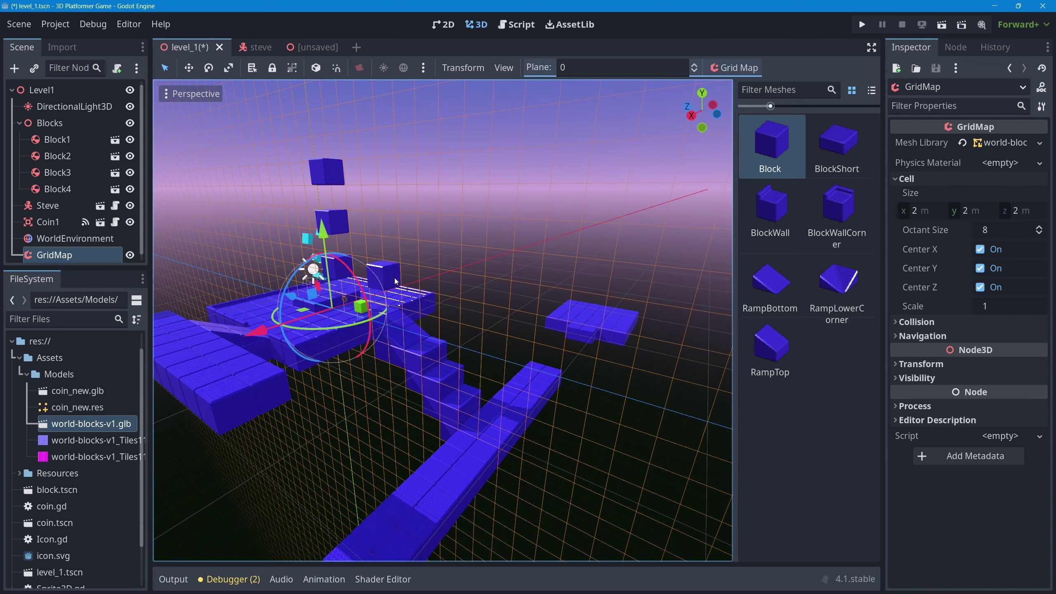
pyautogui.moveTo(386, 287)
pyautogui.mouseDown(button='middle')
pyautogui.moveTo(441, 287)
pyautogui.moveTo(400, 297)
pyautogui.mouseUp(button='middle')
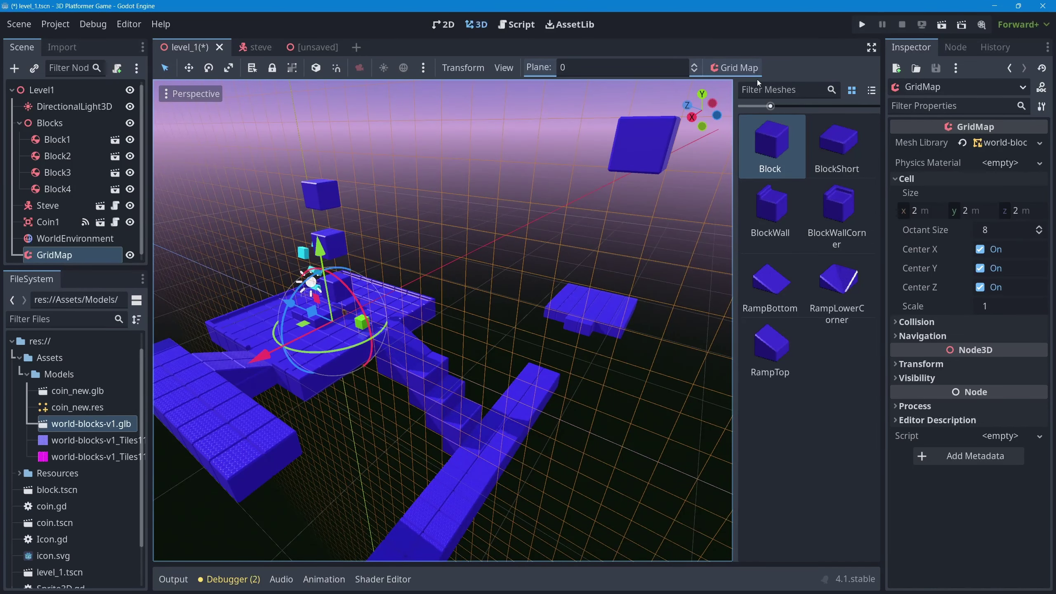
# - Switch GridMap editing to the Z axis and paint a row of spaced Block tiles above the platform on plane -2
pyautogui.click(736, 68)
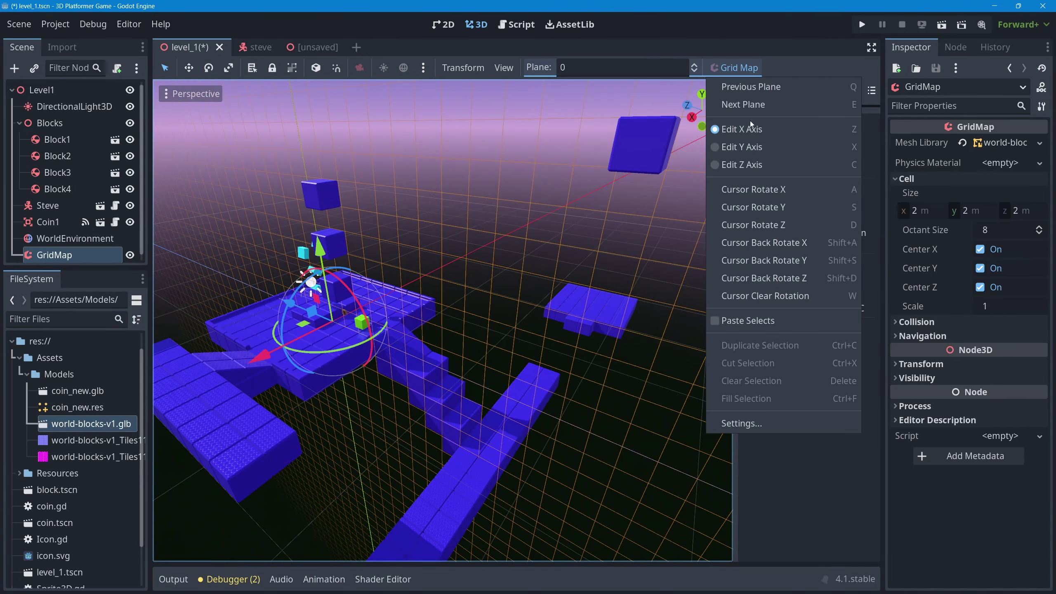
pyautogui.click(751, 165)
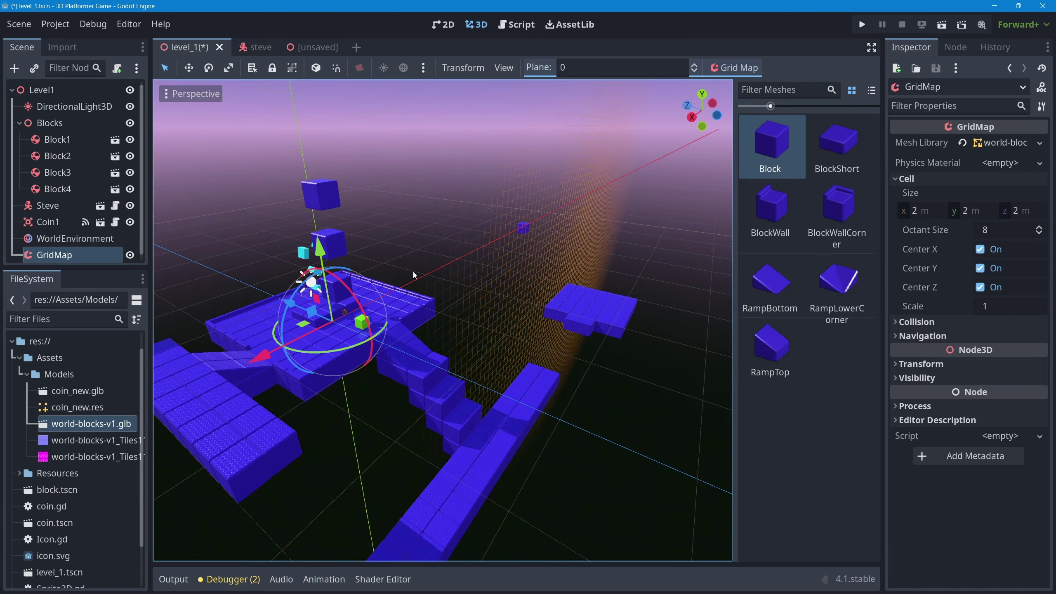
pyautogui.moveTo(412, 271); pyautogui.dragTo(357, 262, button='middle')
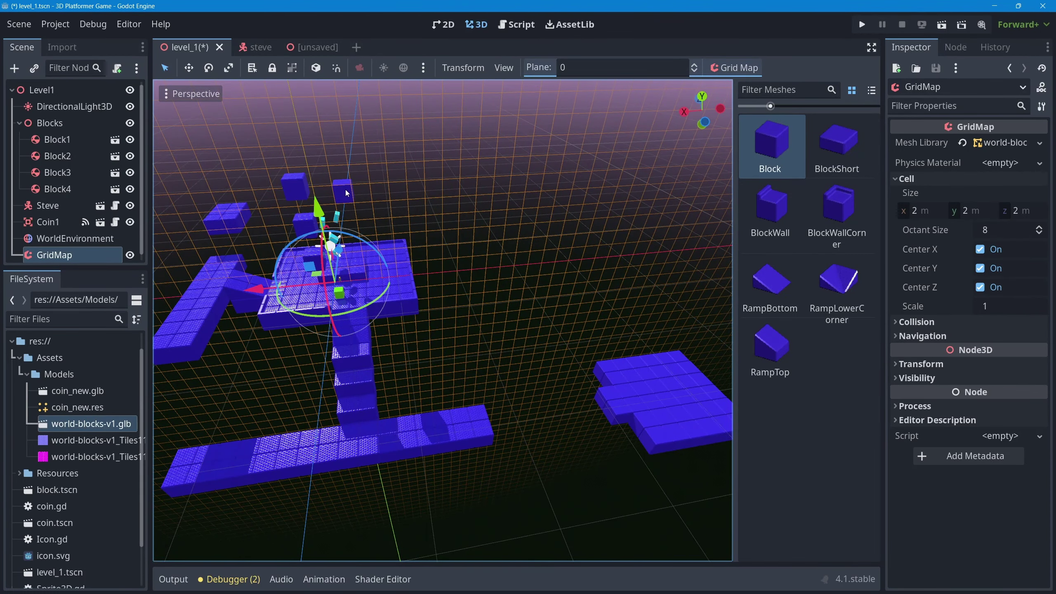
pyautogui.press('q')
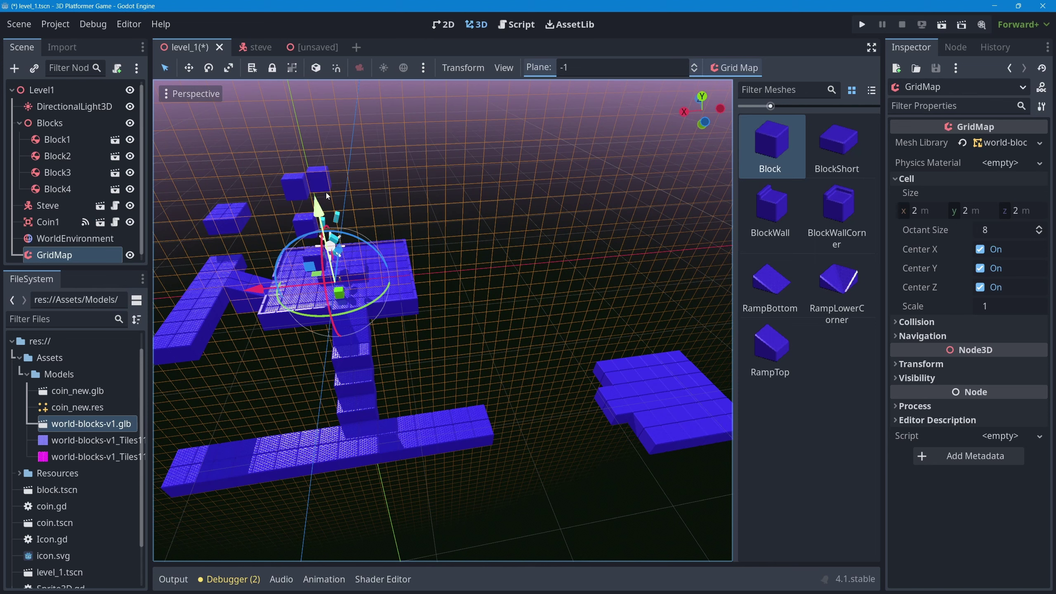
pyautogui.press('q')
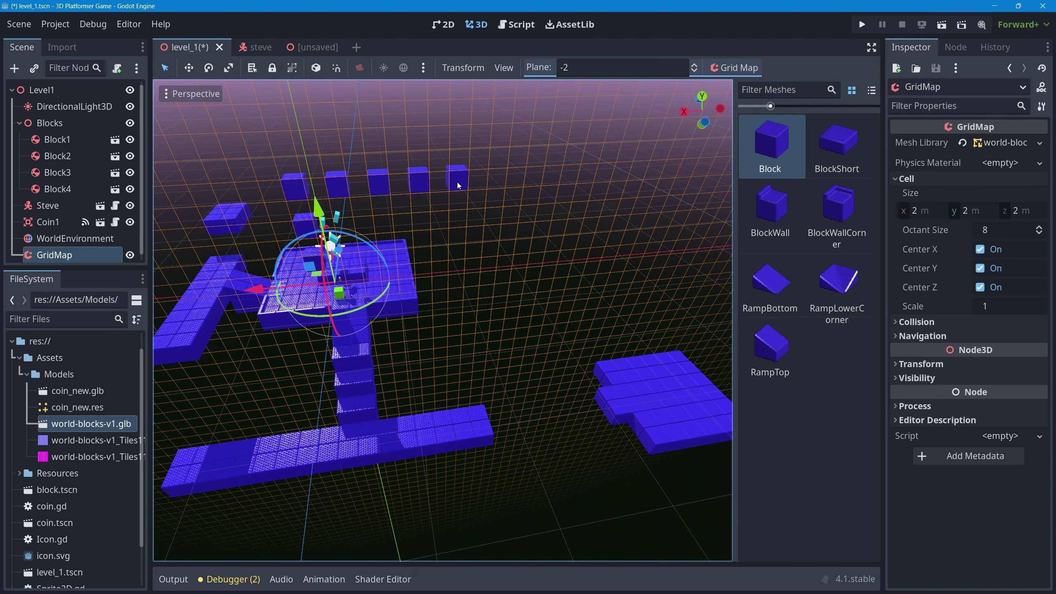
pyautogui.click(500, 180)
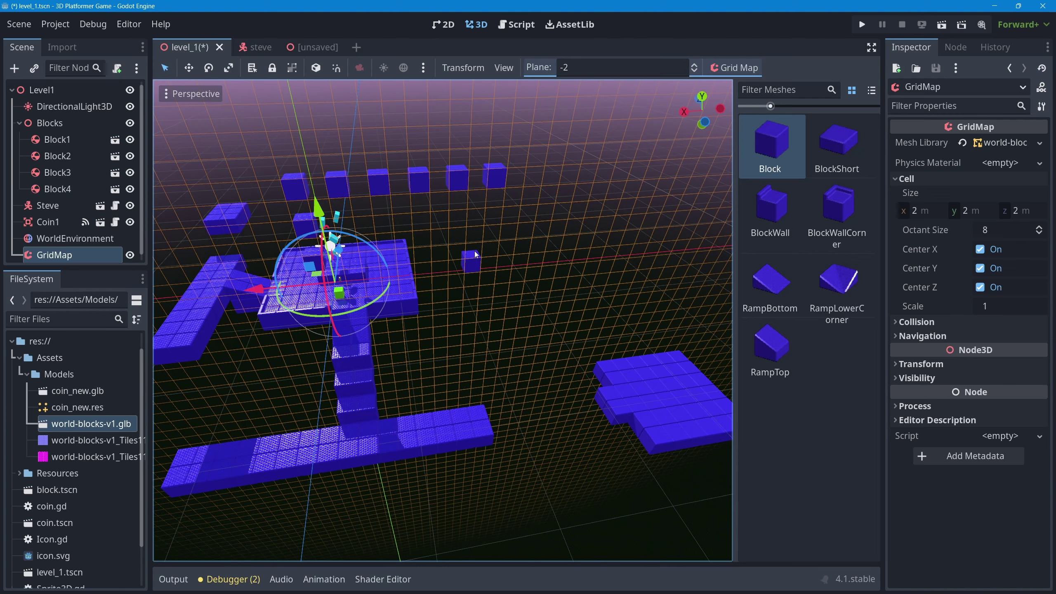
# - Erase the floating Block tiles above the platform and return GridMap editing to the Y axis
pyautogui.moveTo(465, 185); pyautogui.dragTo(289, 196, button='right')
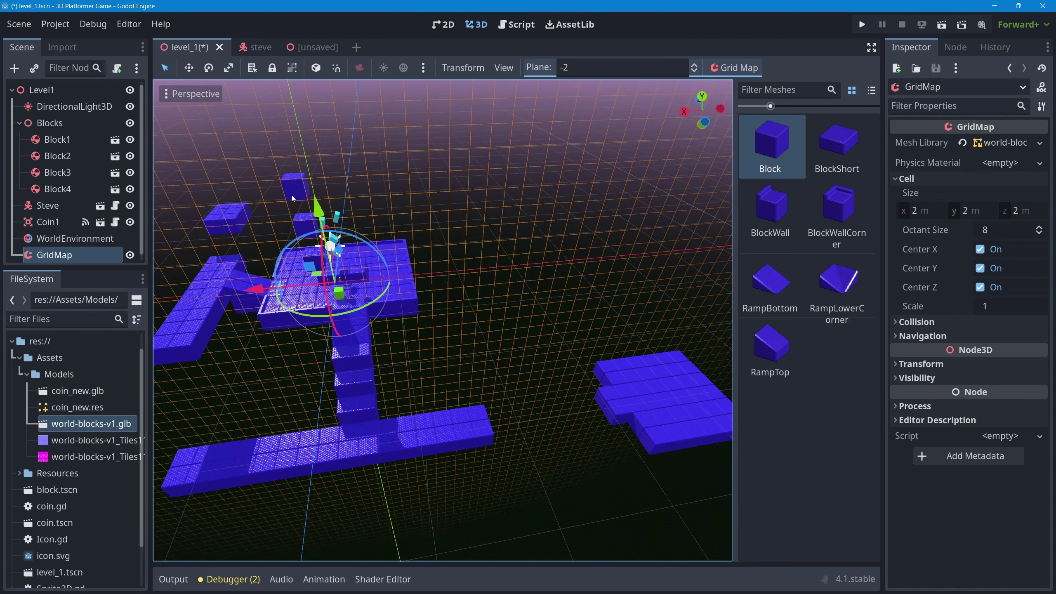
pyautogui.moveTo(302, 238); pyautogui.dragTo(486, 214, button='middle')
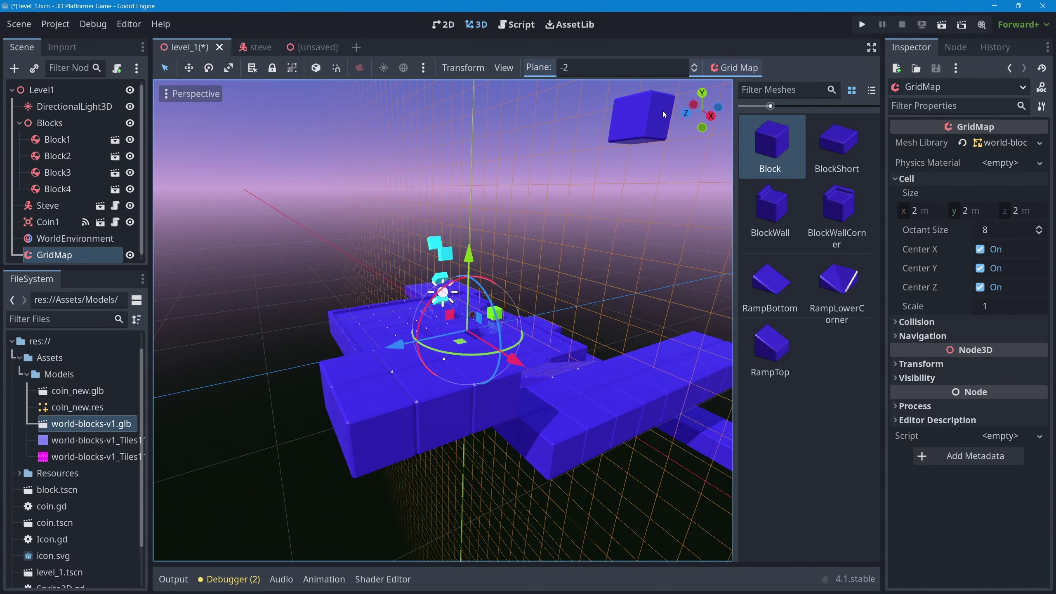
pyautogui.click(731, 68)
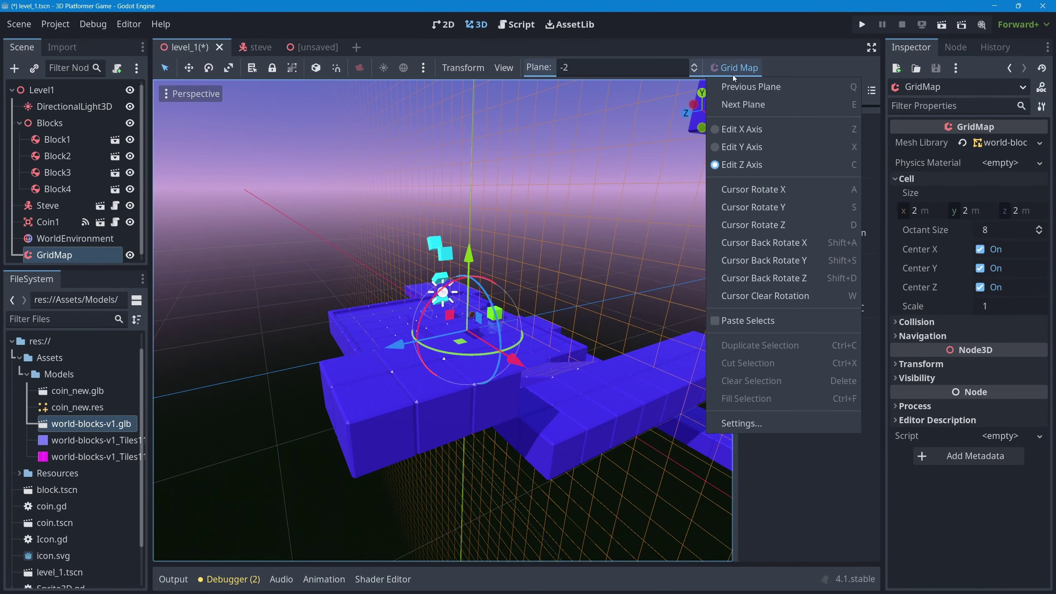
pyautogui.click(736, 149)
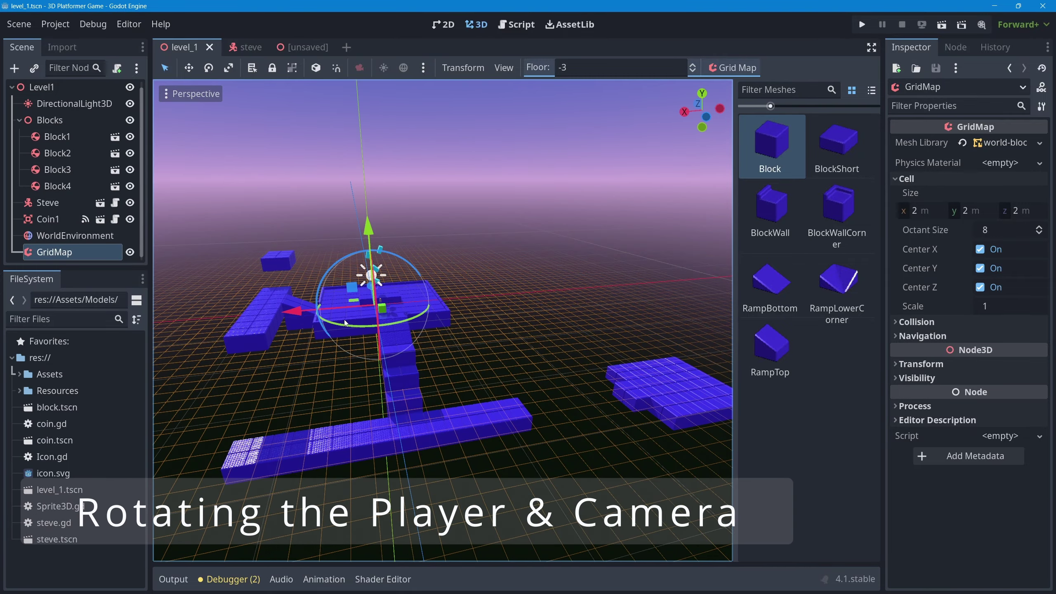
# - Run the current scene, move the player backward and forward to check its starting direction and camera, and close the game
pyautogui.scroll(5, 344, 323)
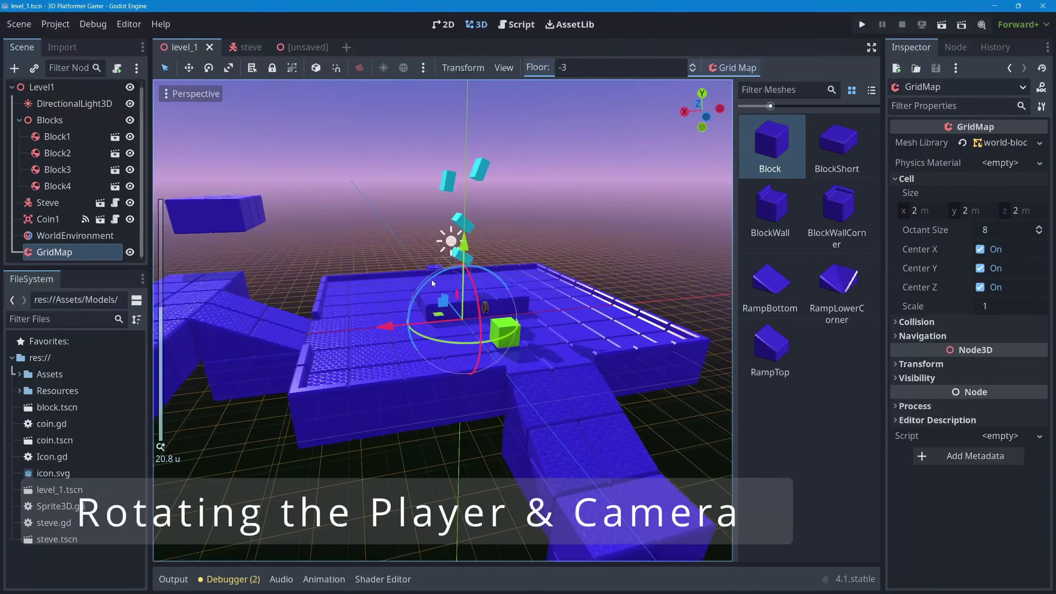
pyautogui.scroll(6, 409, 274)
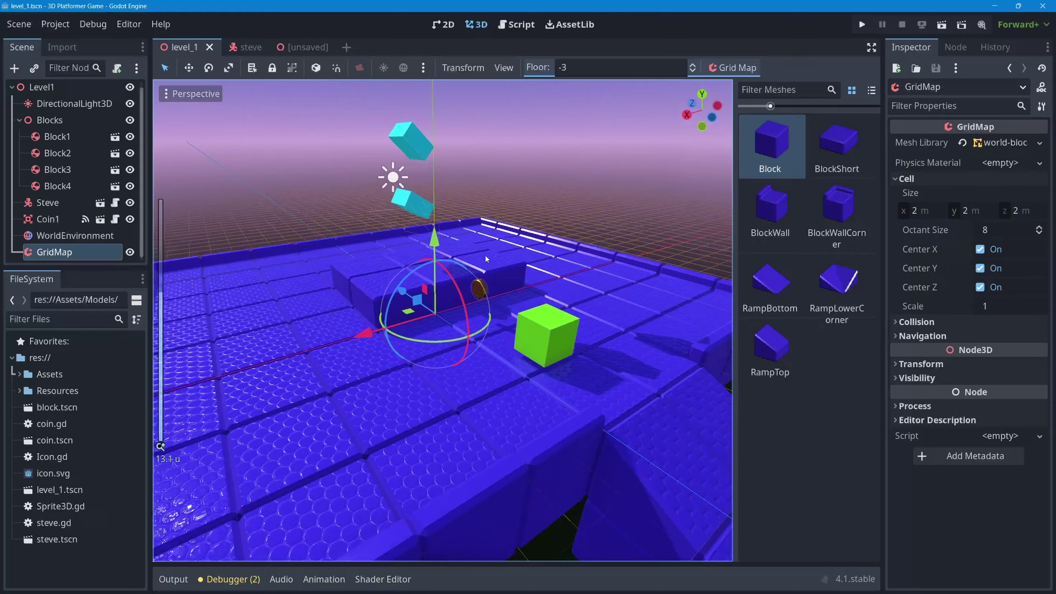
pyautogui.moveTo(486, 258); pyautogui.dragTo(533, 260, button='middle')
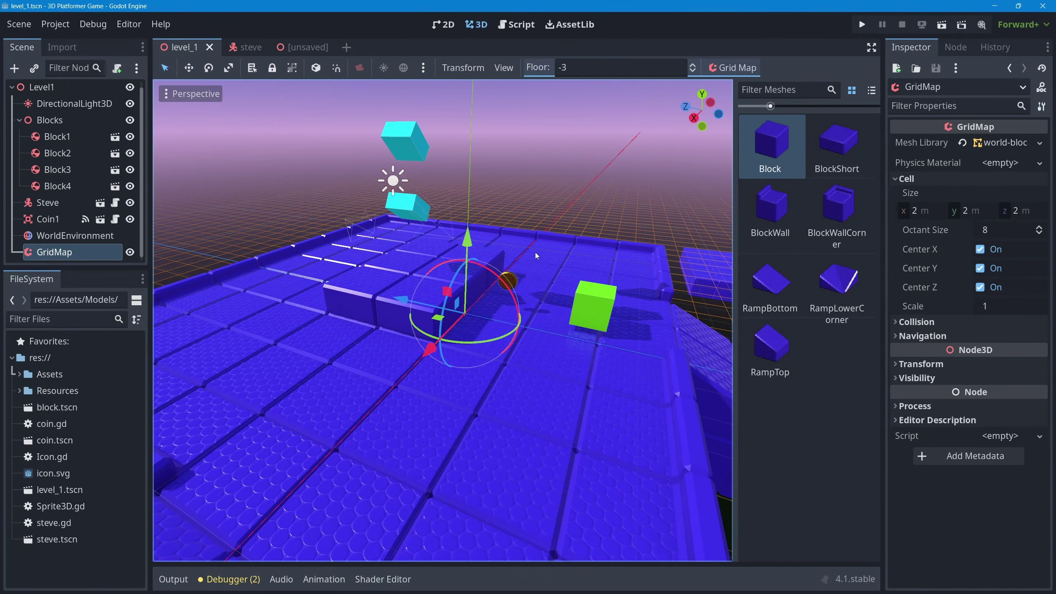
pyautogui.scroll(-5, 537, 266)
pyautogui.moveTo(542, 285); pyautogui.dragTo(490, 286, button='middle')
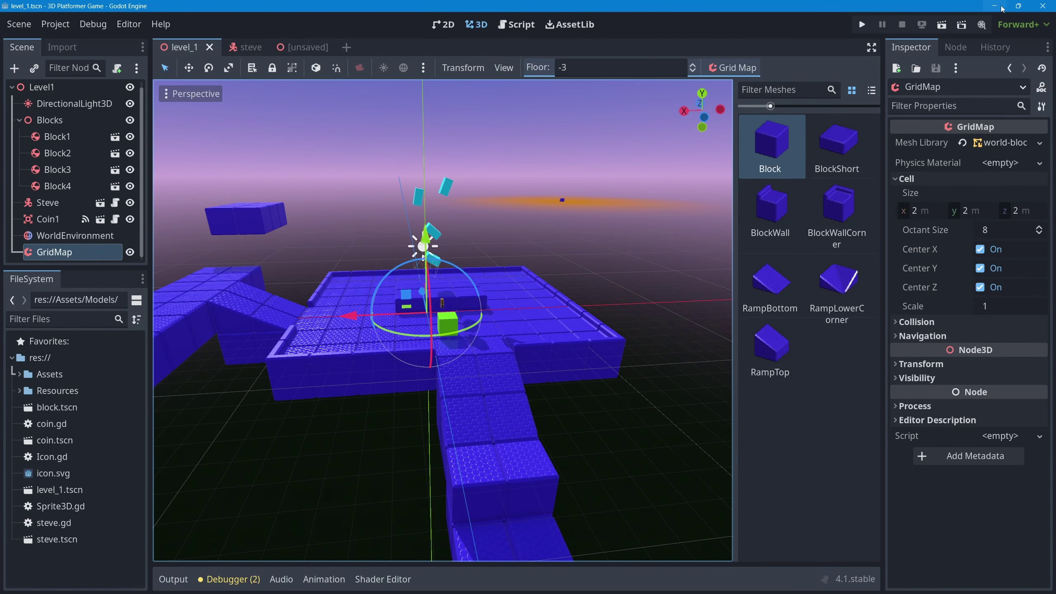
pyautogui.click(942, 25)
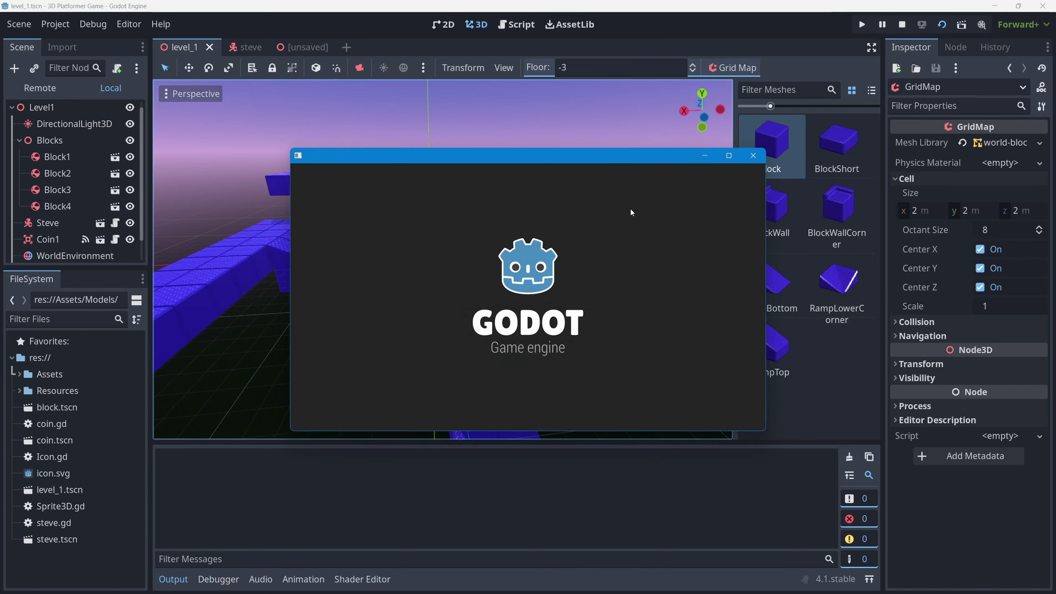
pyautogui.press('s')
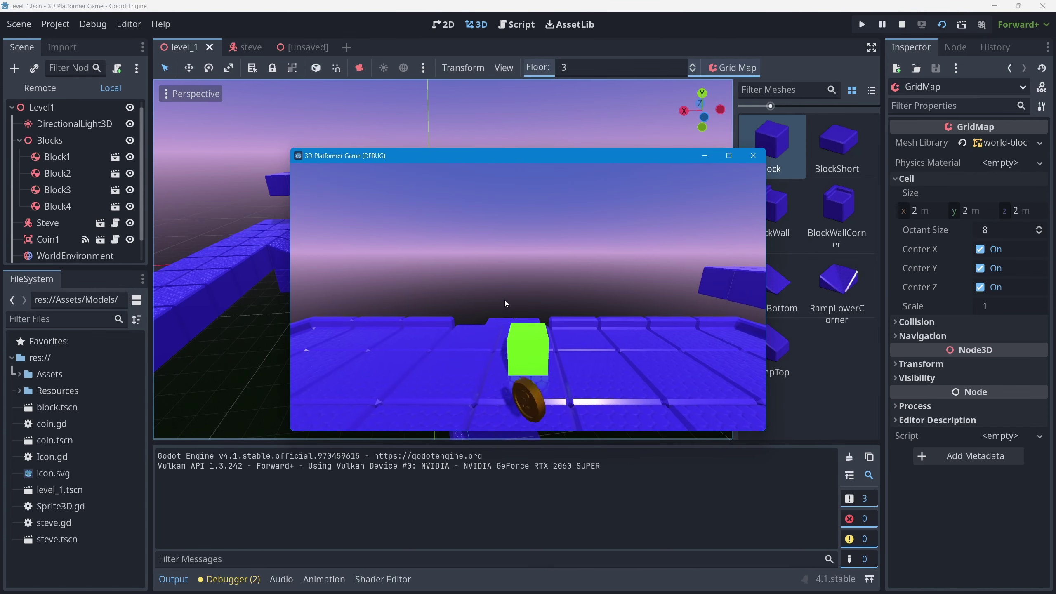
pyautogui.press('w')
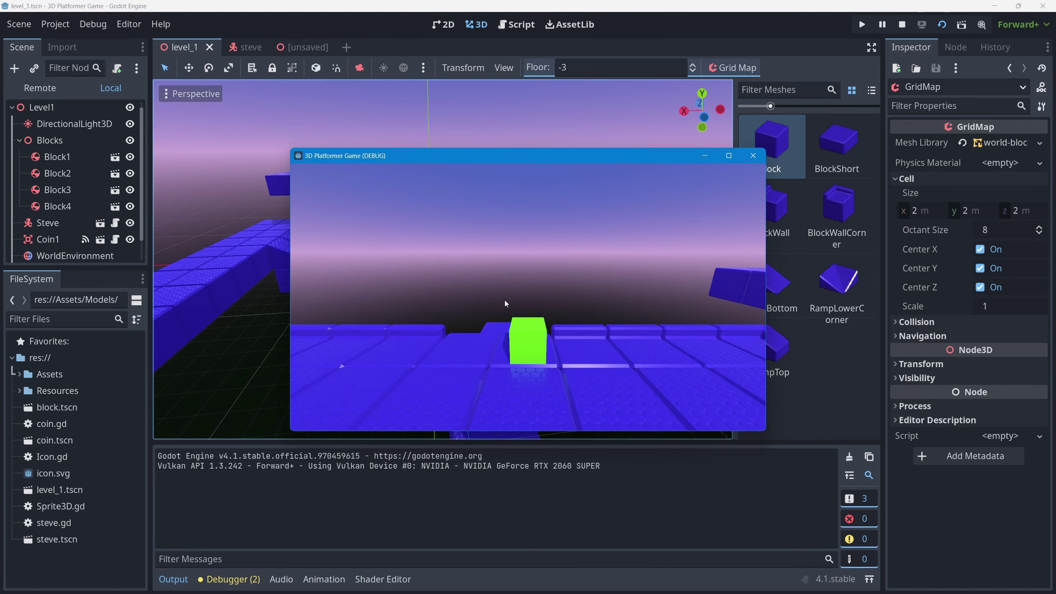
pyautogui.press('w')
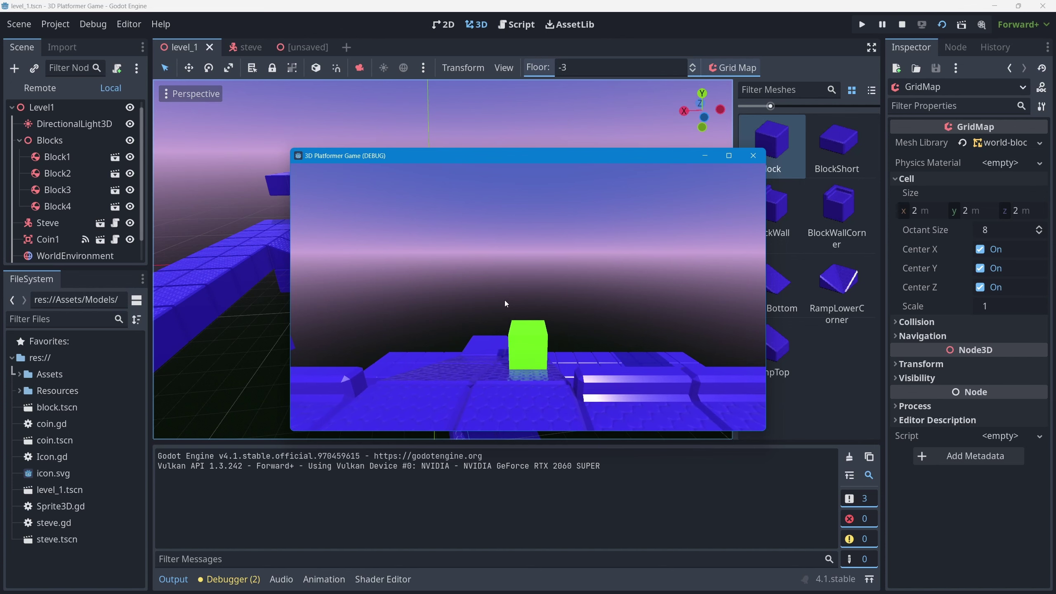
pyautogui.click(753, 156)
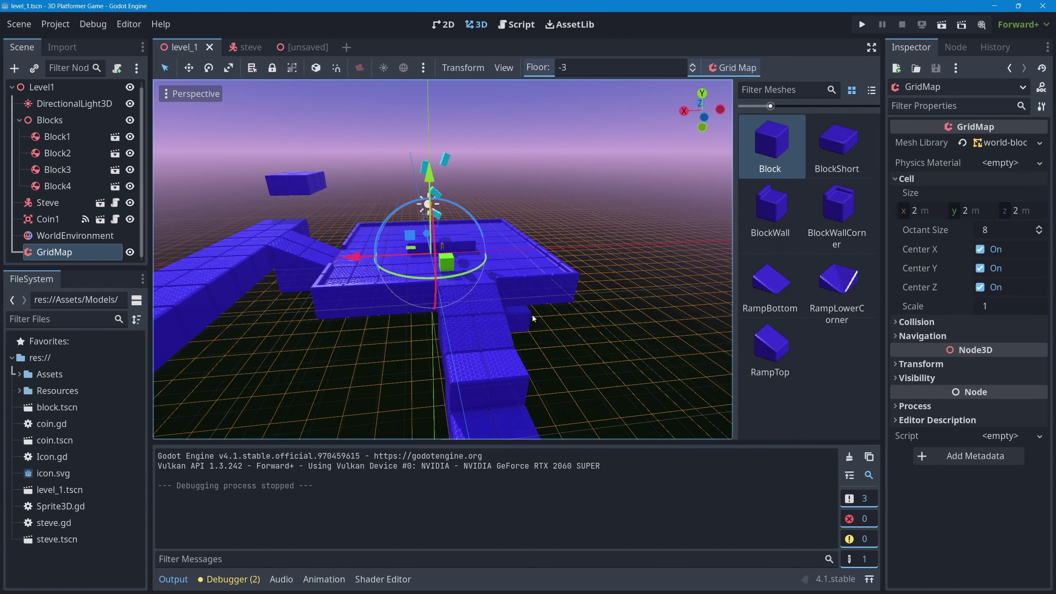
# - Rotate Steve about the vertical Y axis to face the coin and low wall, and save the scene
pyautogui.click(519, 381)
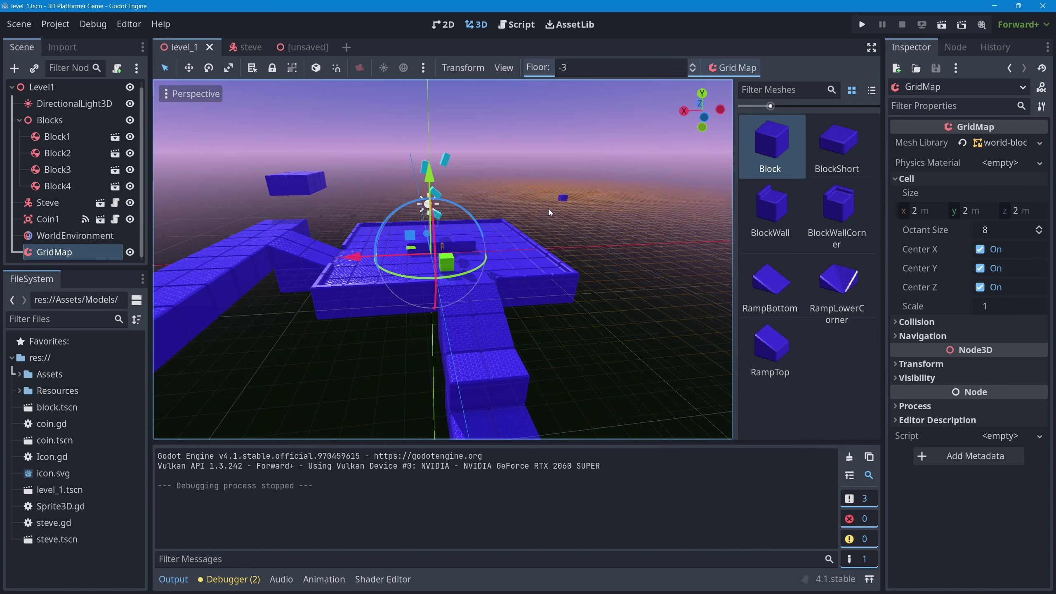
pyautogui.click(50, 203)
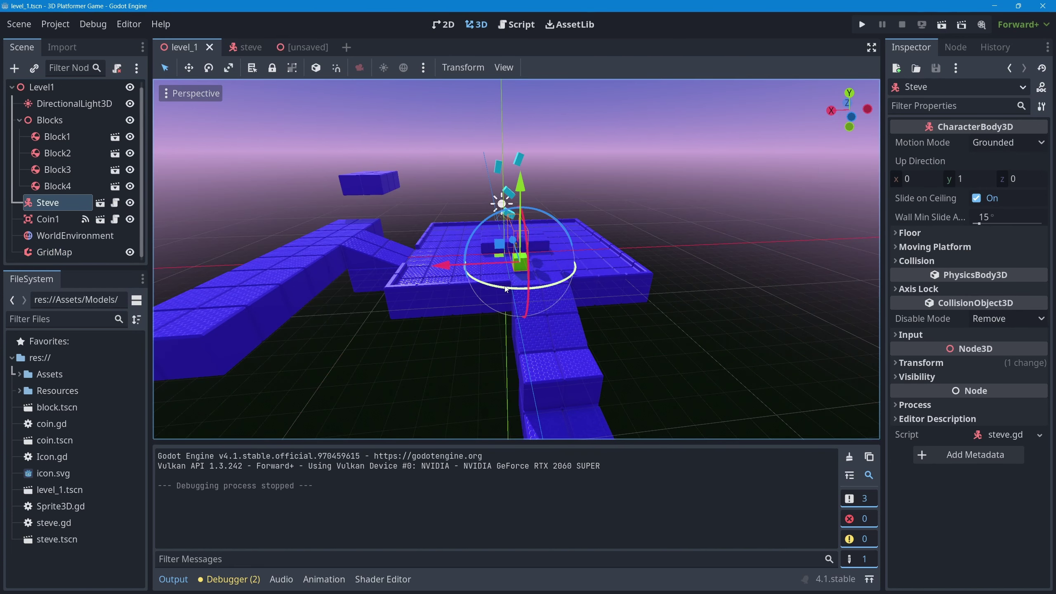
pyautogui.moveTo(505, 292); pyautogui.dragTo(568, 193)
pyautogui.moveTo(437, 283); pyautogui.dragTo(652, 206, button='middle')
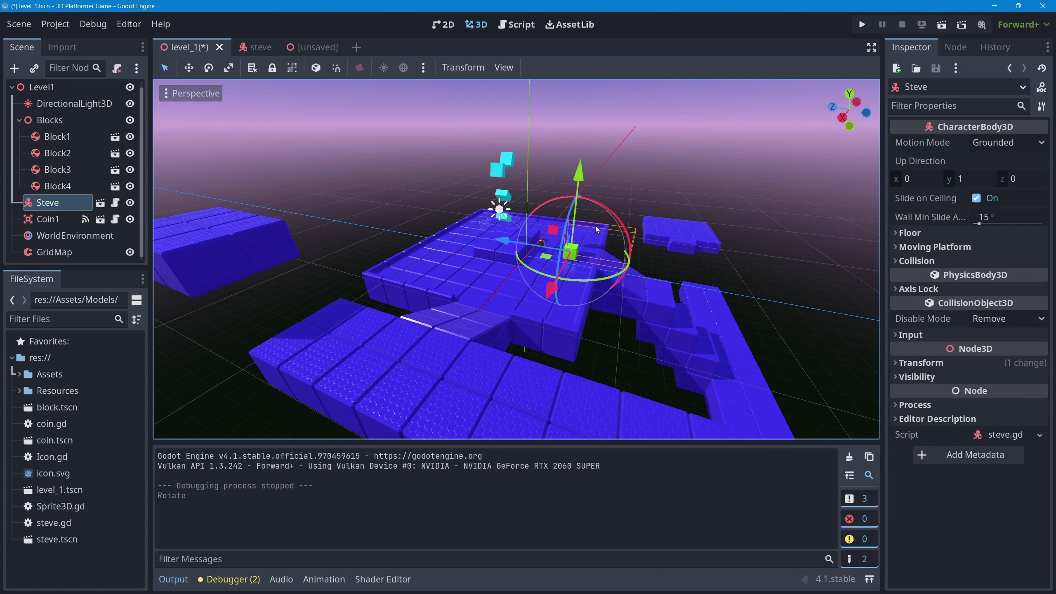
pyautogui.hotkey('ctrl', 's')
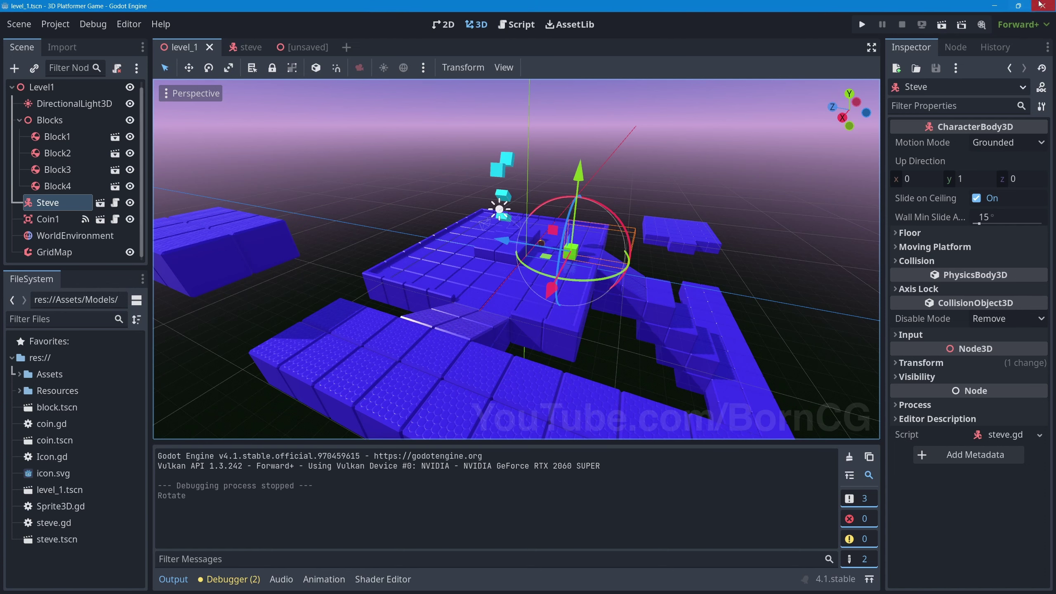
# - Run the current scene and move the player sideways off the main platform to test climbing the ramp to the raised walkway
pyautogui.click(942, 26)
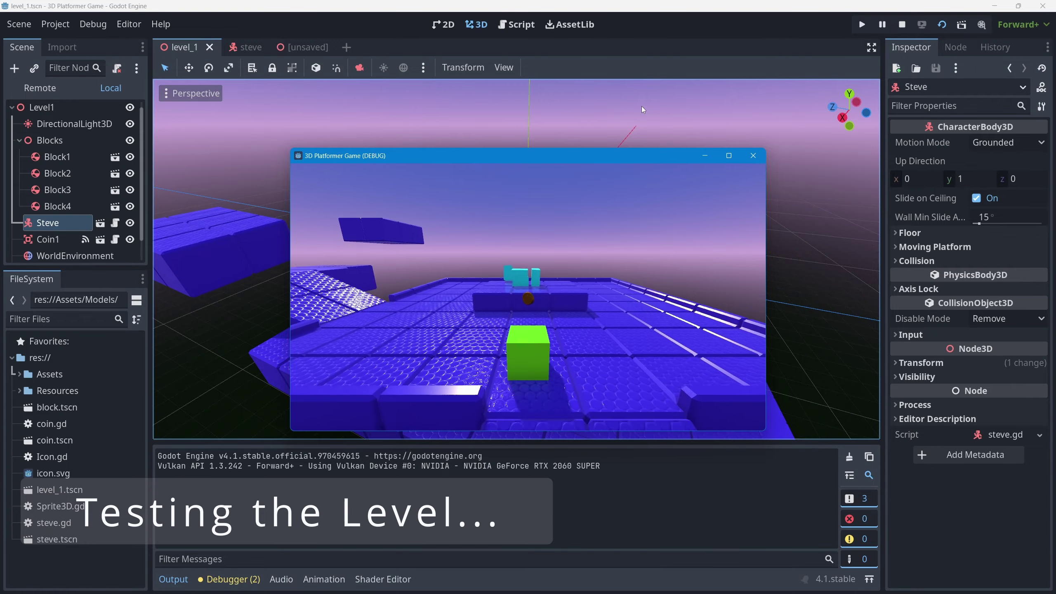
pyautogui.press('a')
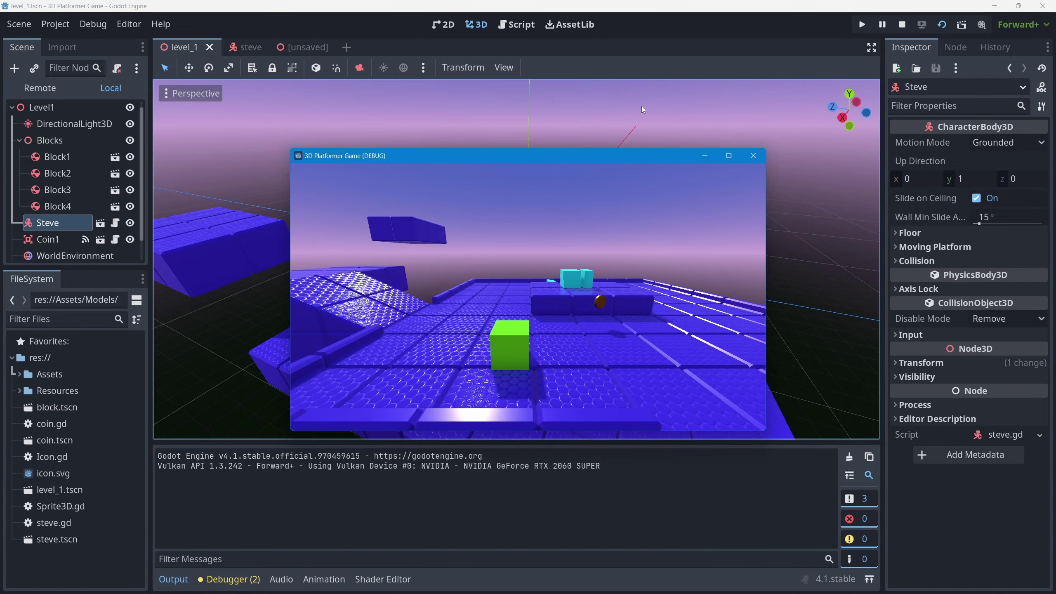
pyautogui.press('a')
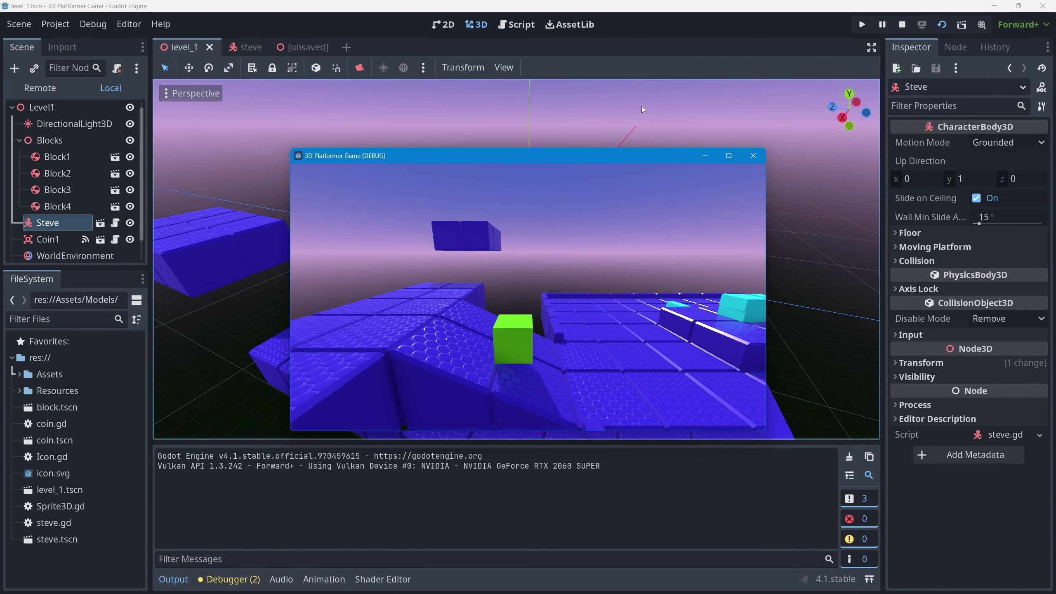
pyautogui.press('a')
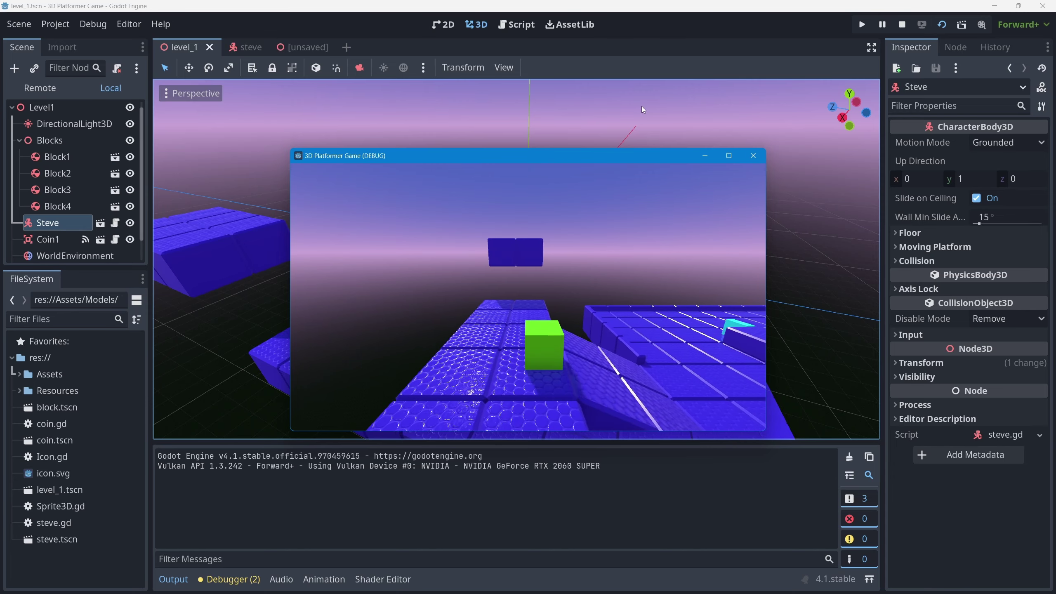
pyautogui.press('a')
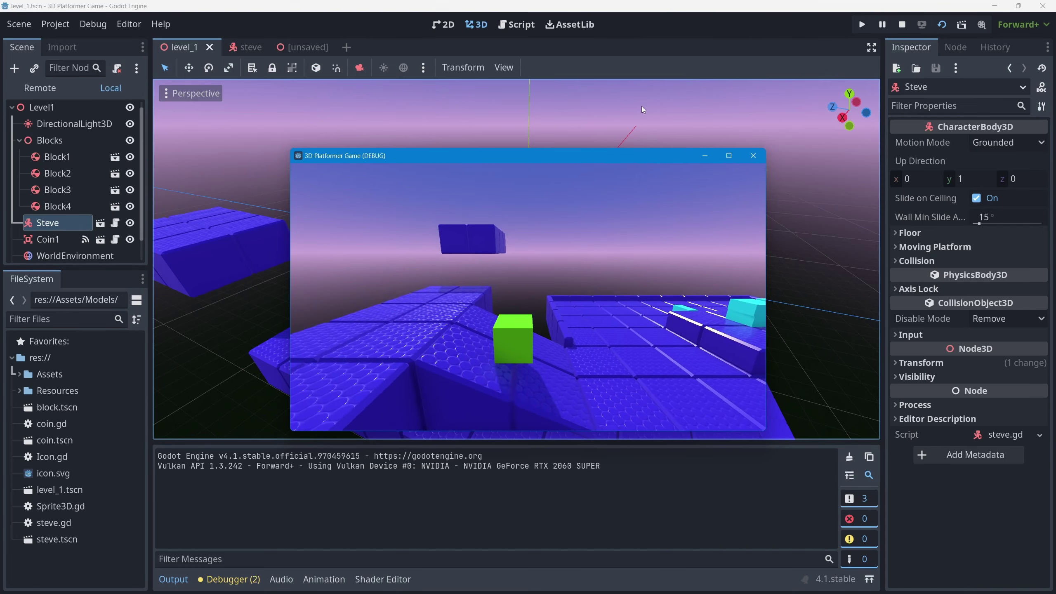
pyautogui.press('a')
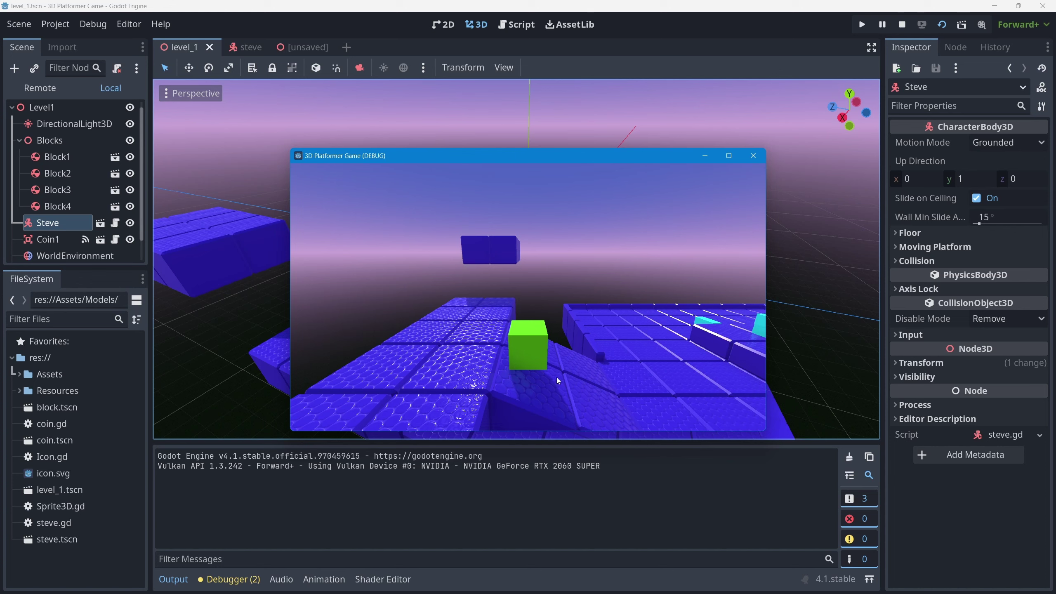
# - Test the raised walkway up to its far end and bring the player back down the ramp to the coin at the low wall
pyautogui.press('d')
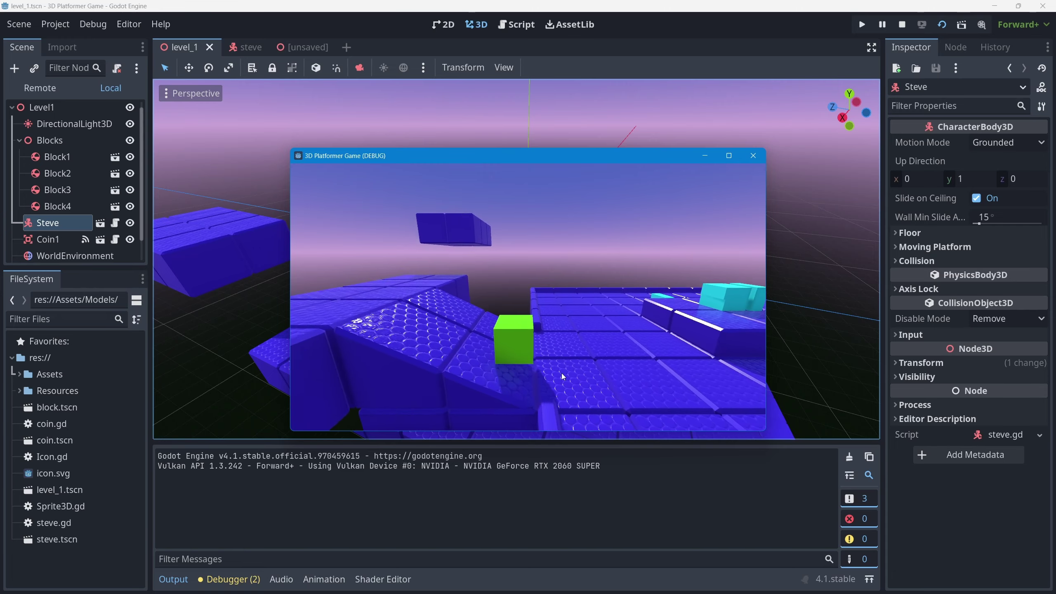
pyautogui.press('d')
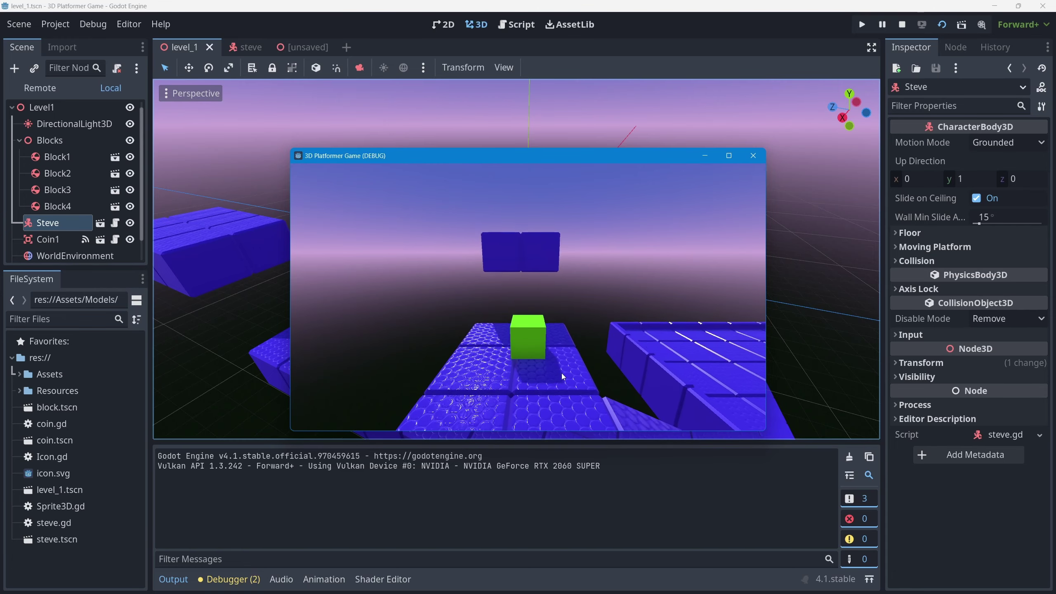
pyautogui.press('w')
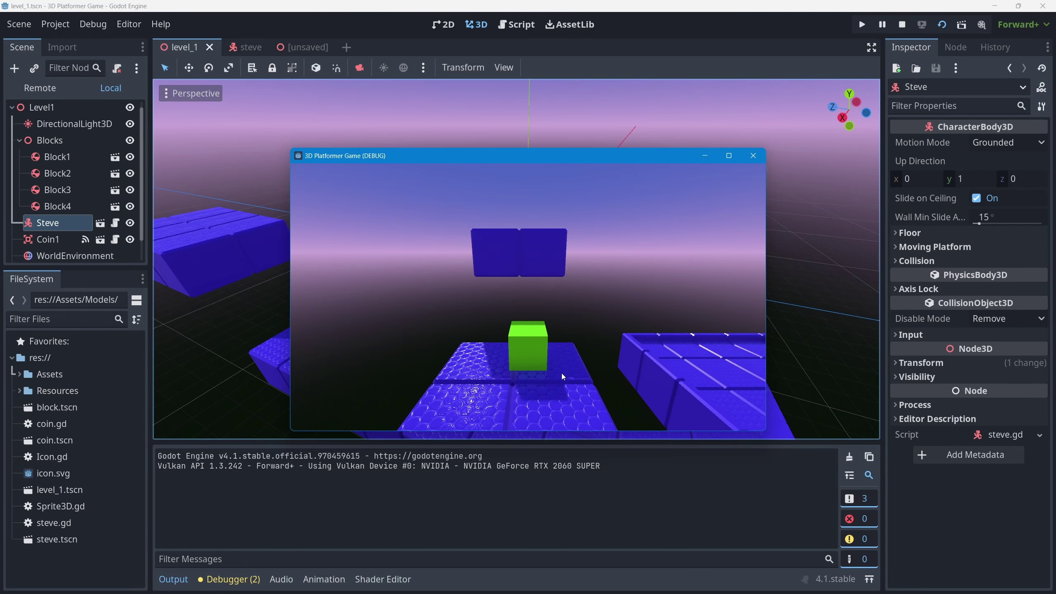
pyautogui.press('w')
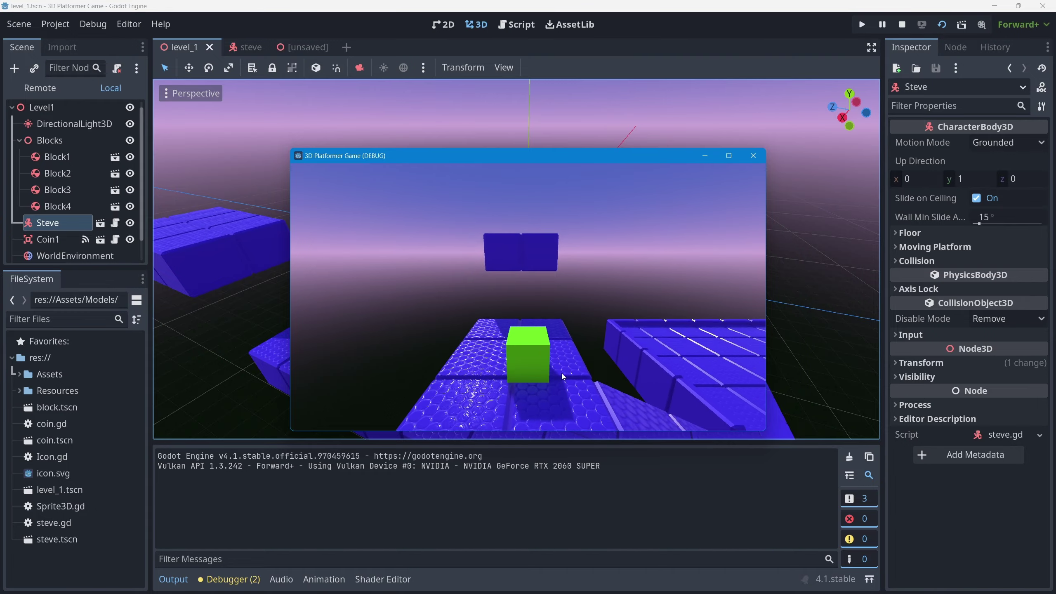
pyautogui.press('d')
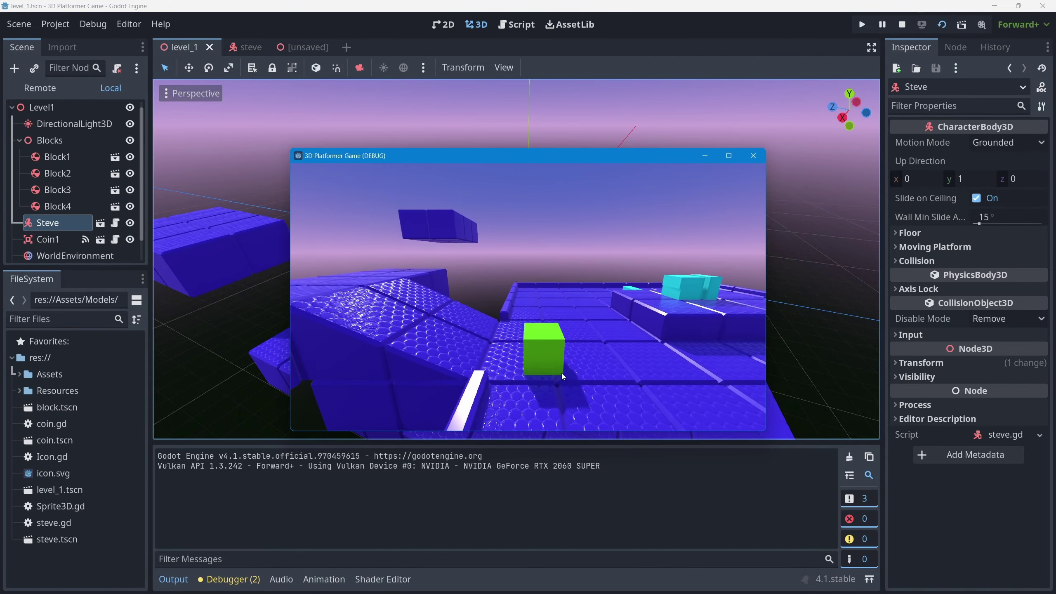
pyautogui.press('d')
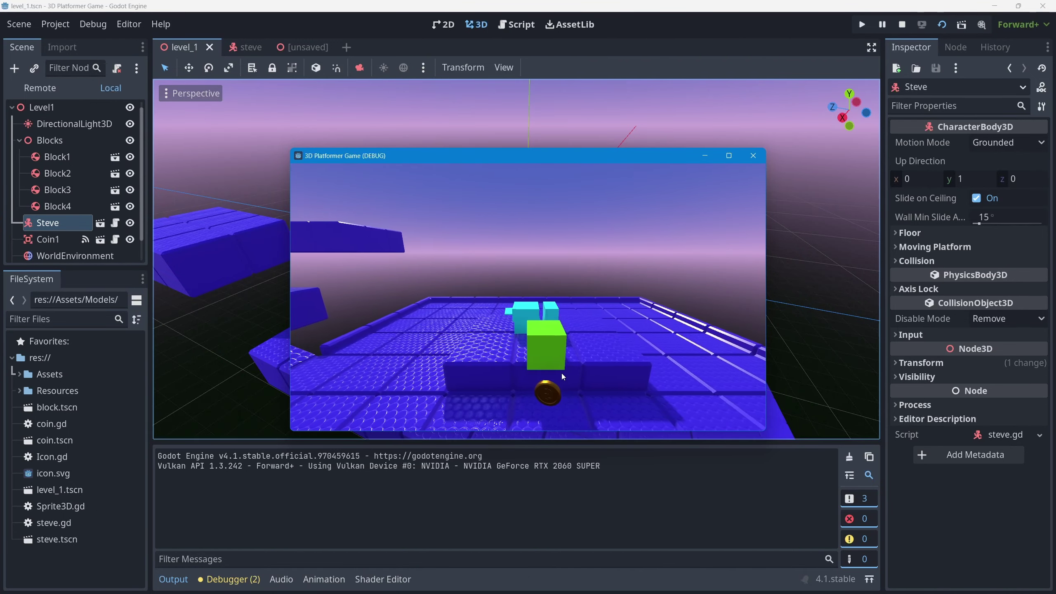
# - Move the player backward down the block steps to the lower platform and test sideways movement there
pyautogui.press('s')
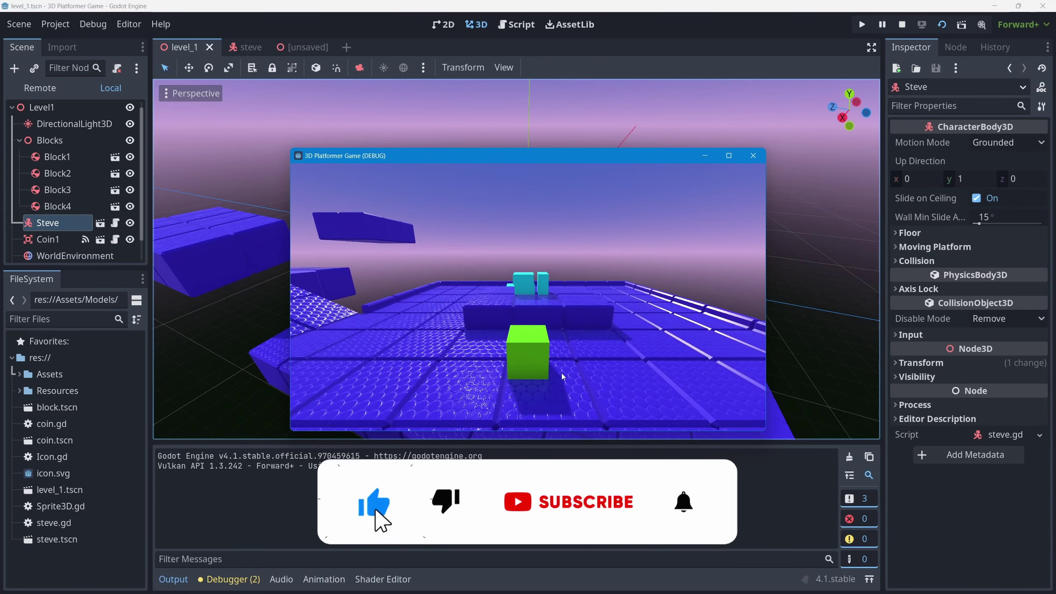
pyautogui.press('s')
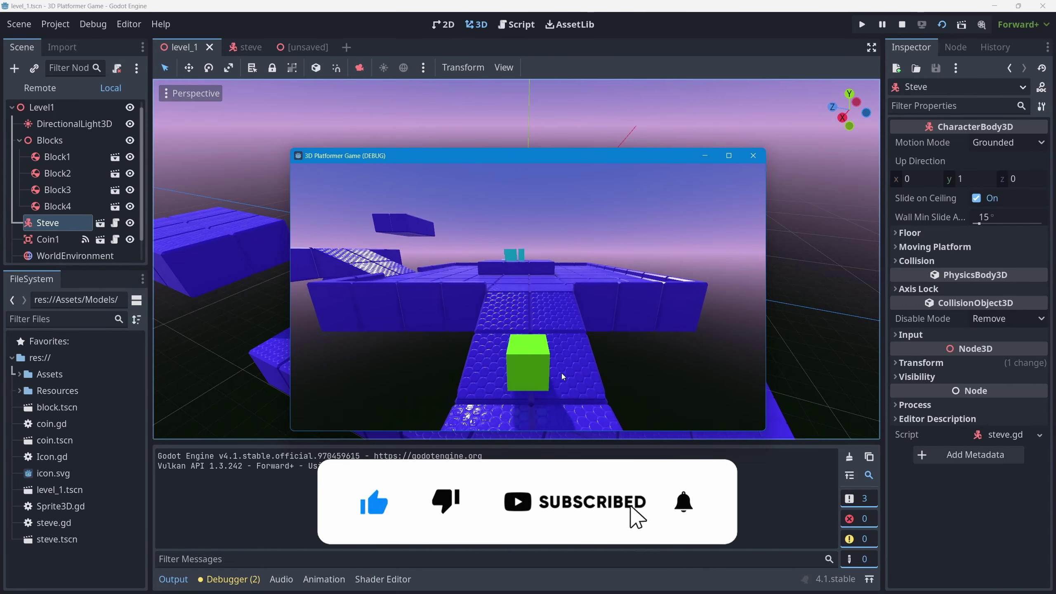
pyautogui.press('s')
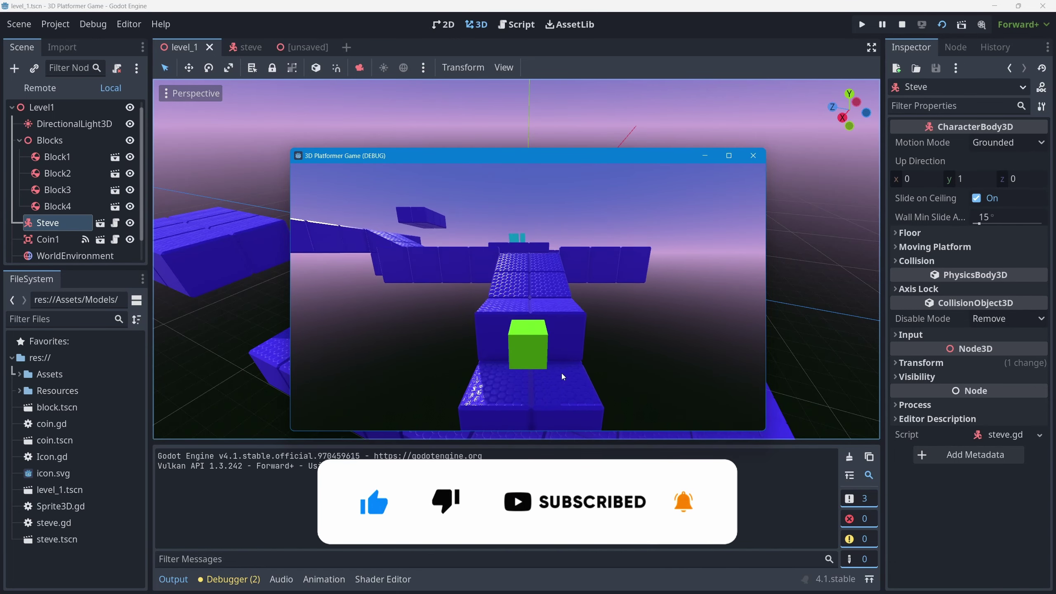
pyautogui.press('s')
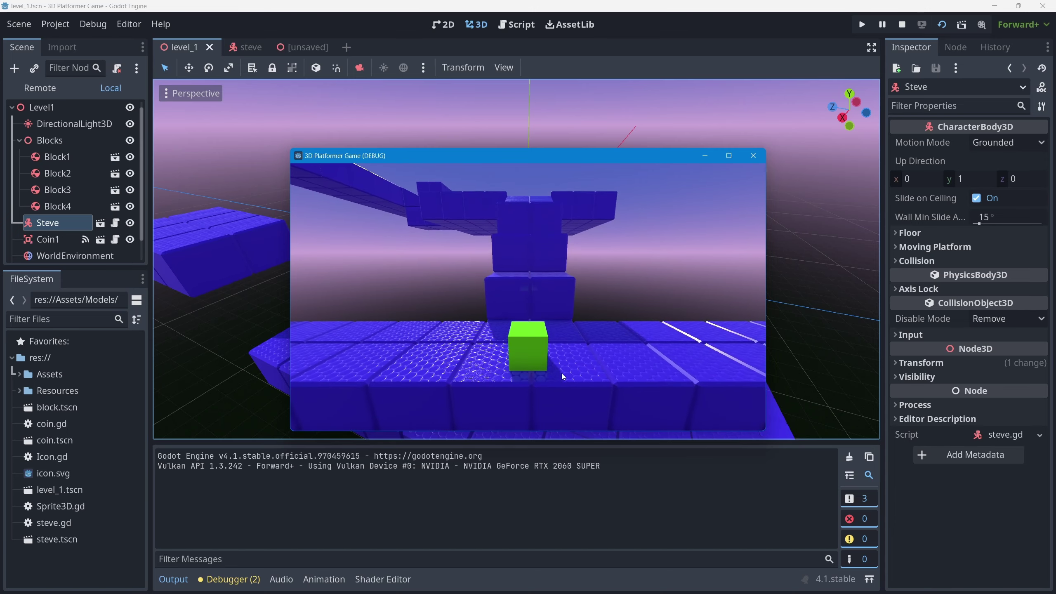
pyautogui.press('d')
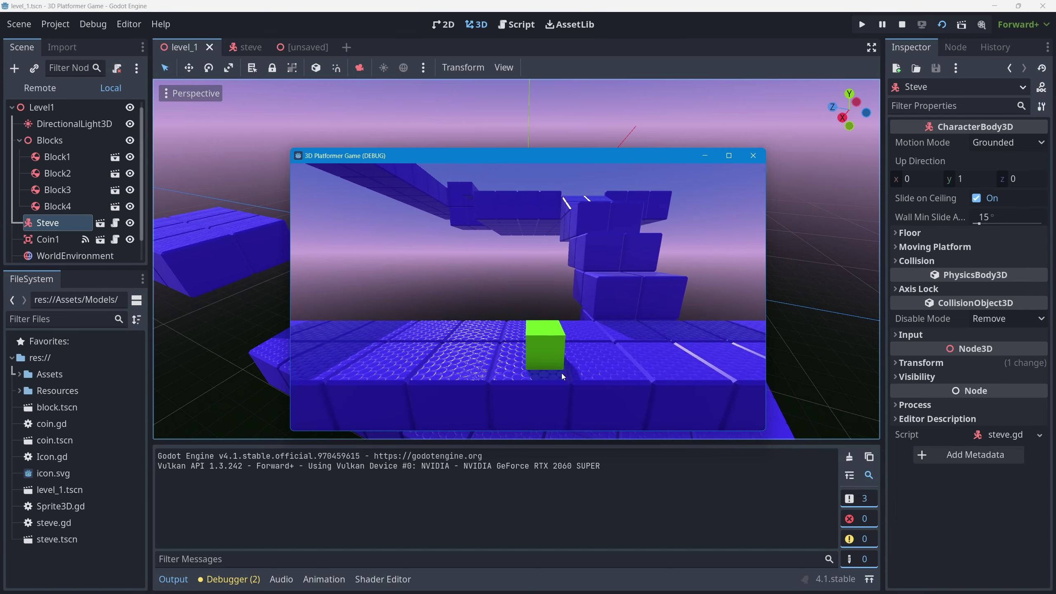
pyautogui.press('a')
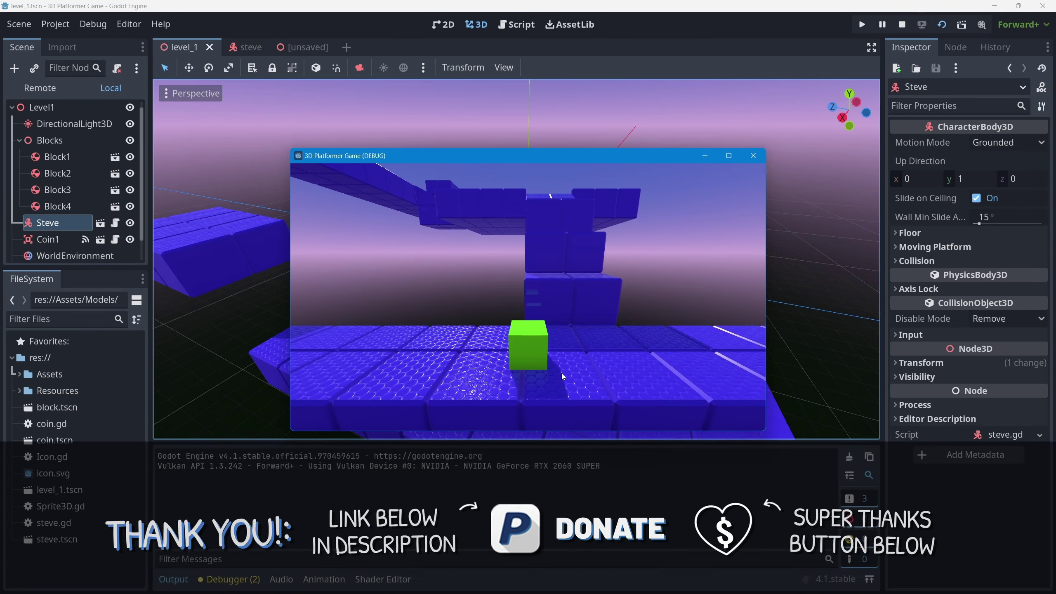